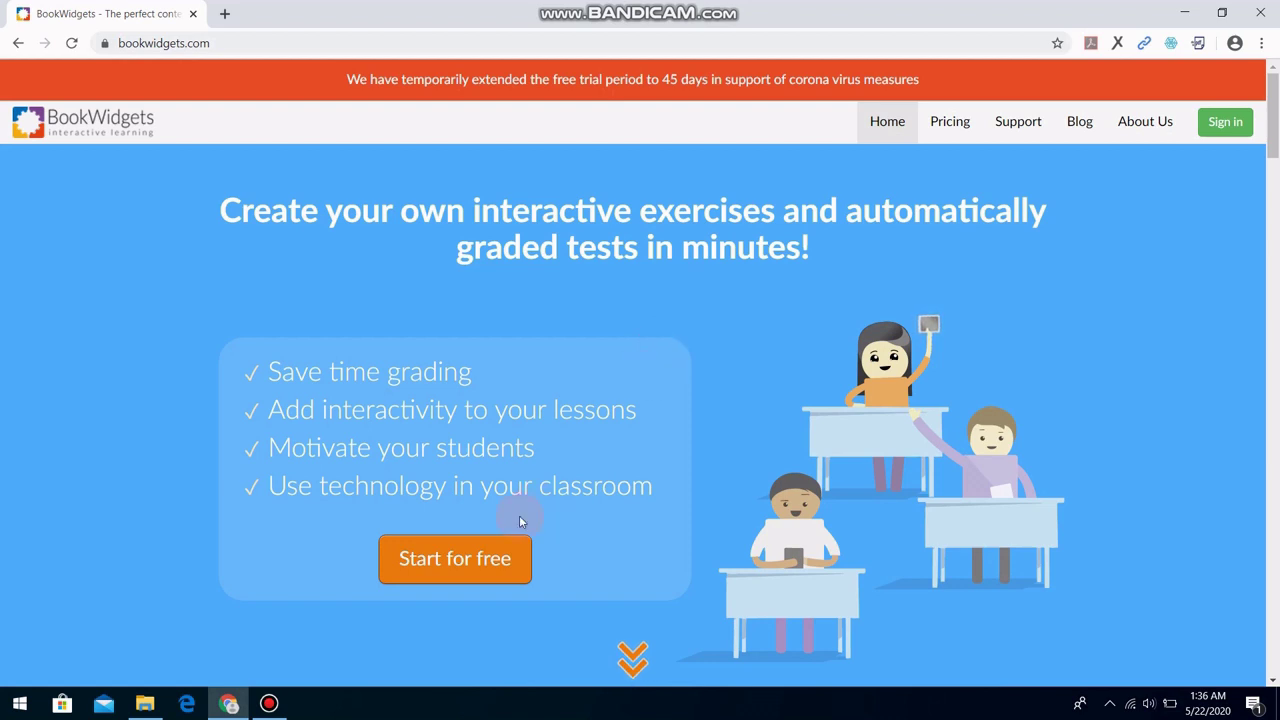
click(456, 568)
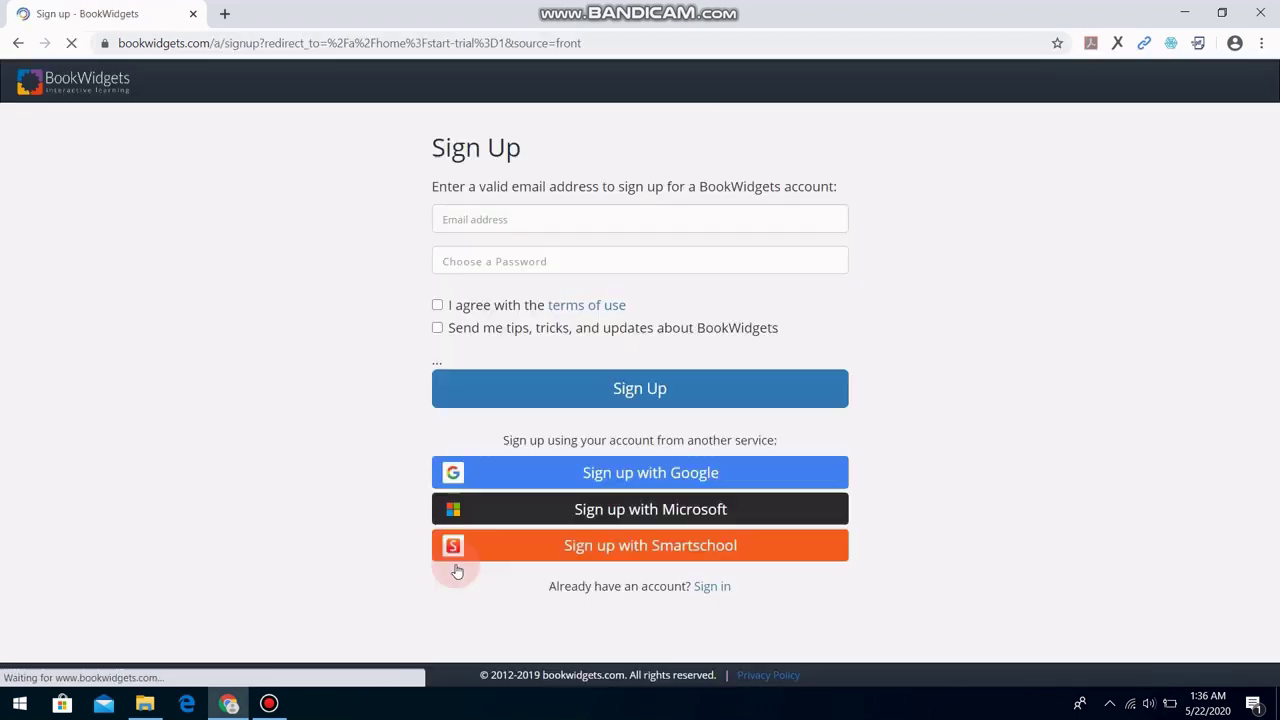
click(518, 222)
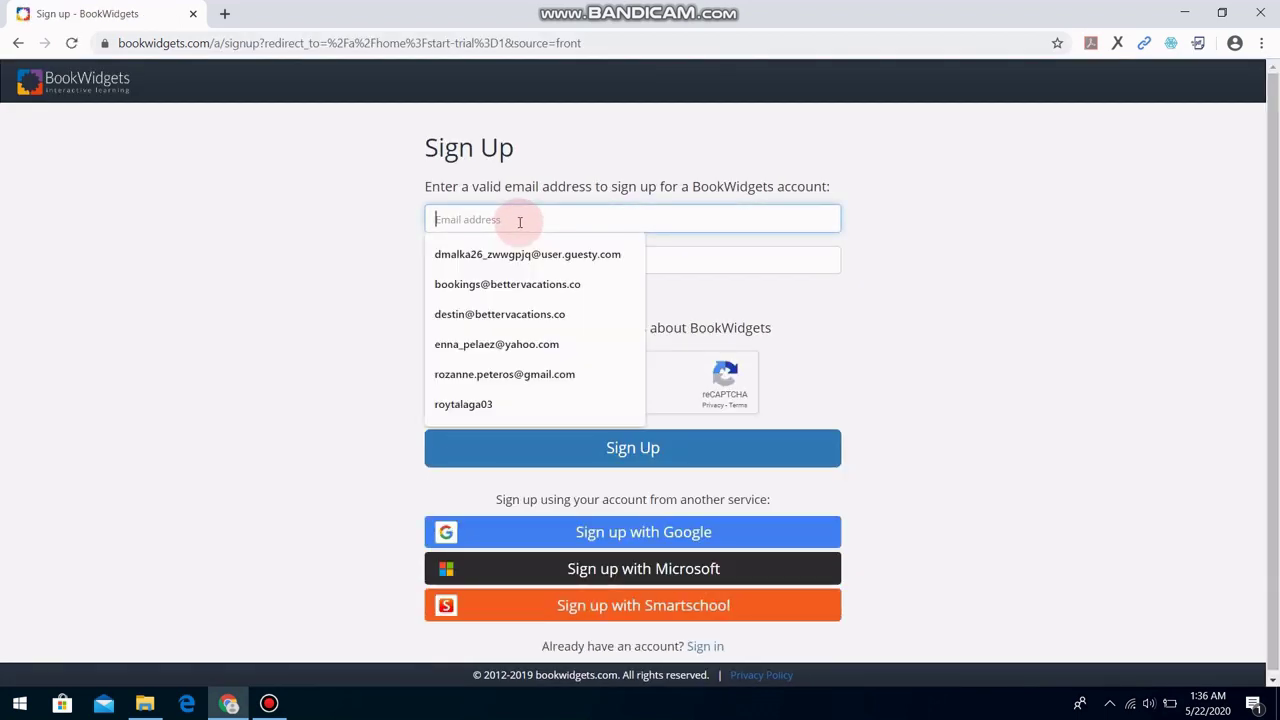
click(722, 259)
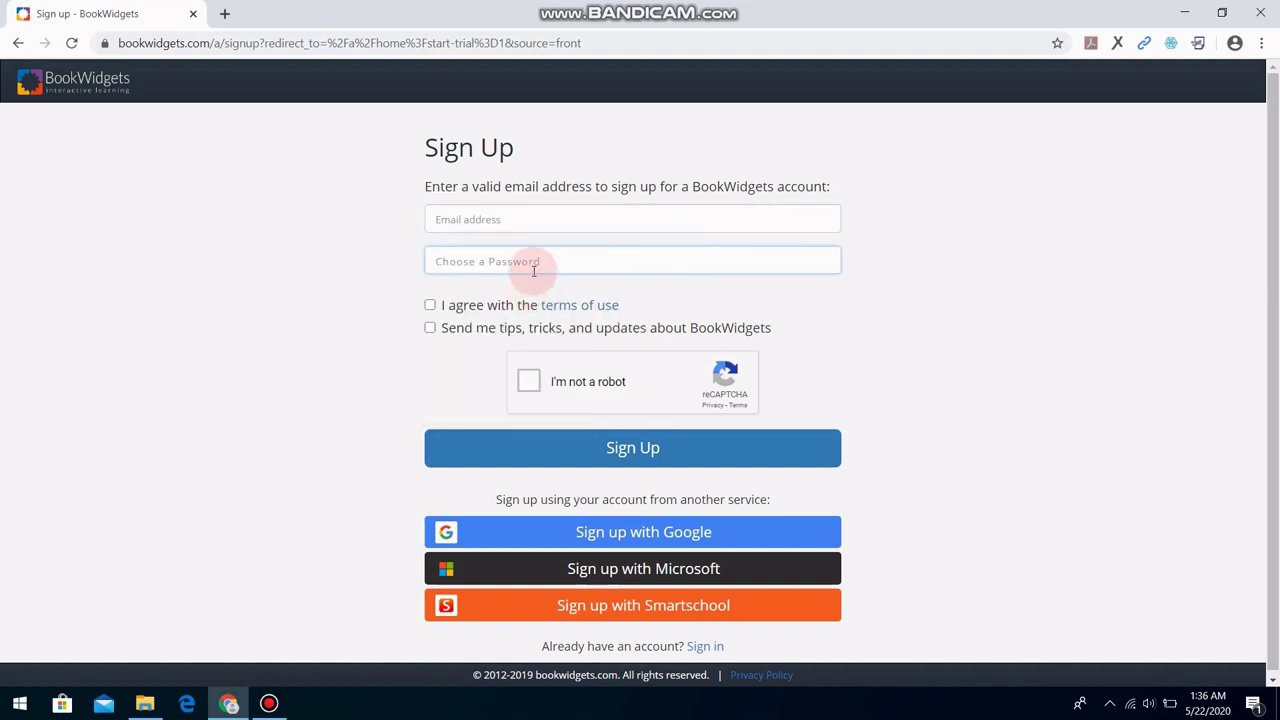
click(431, 307)
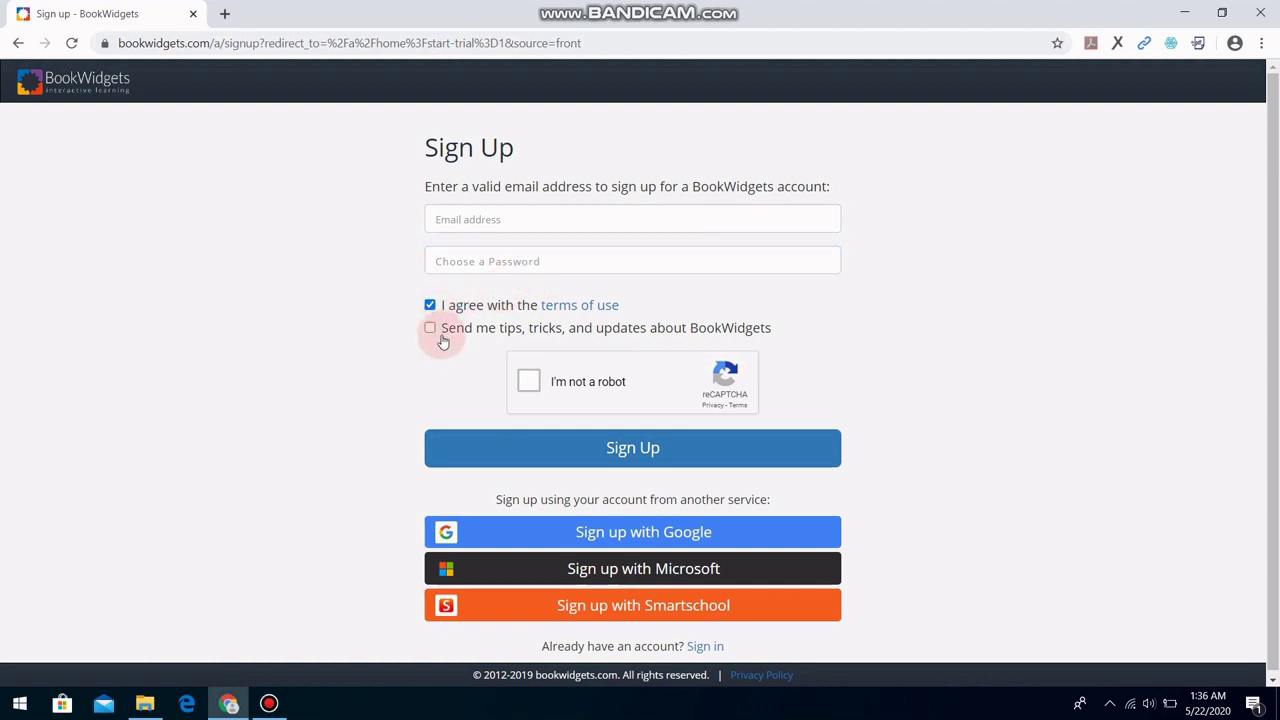
click(530, 383)
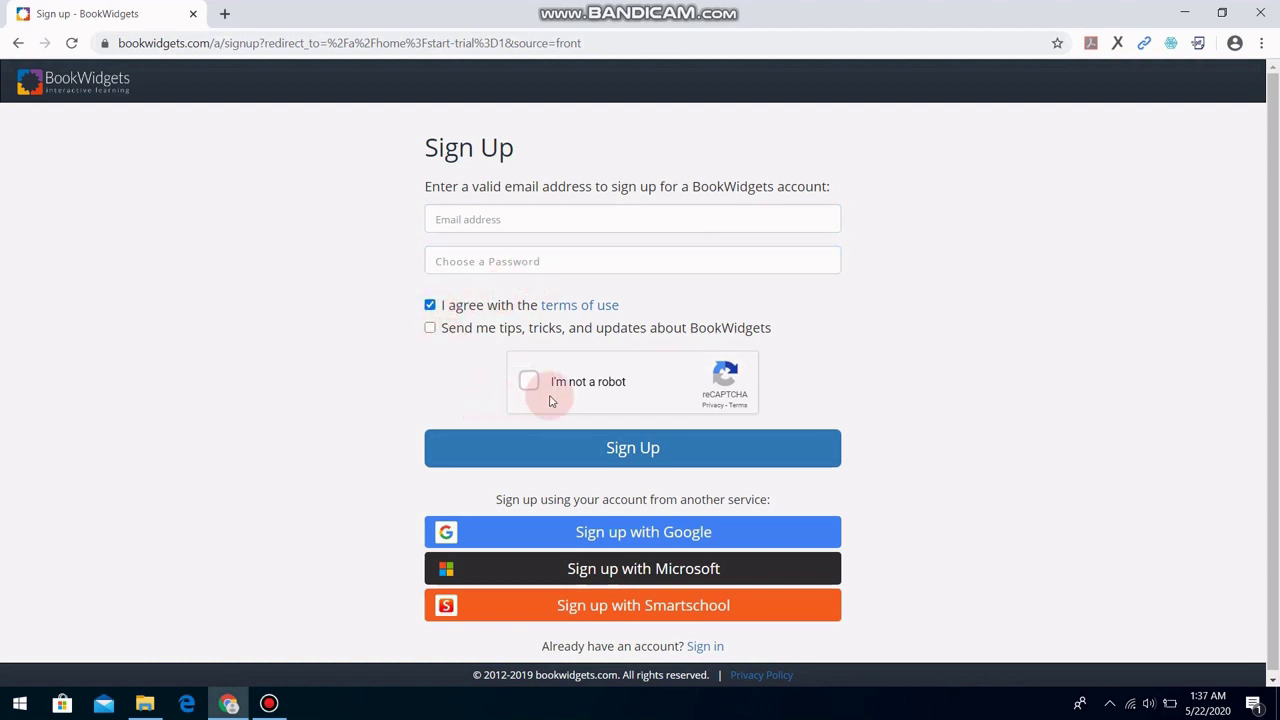
click(632, 450)
click(18, 44)
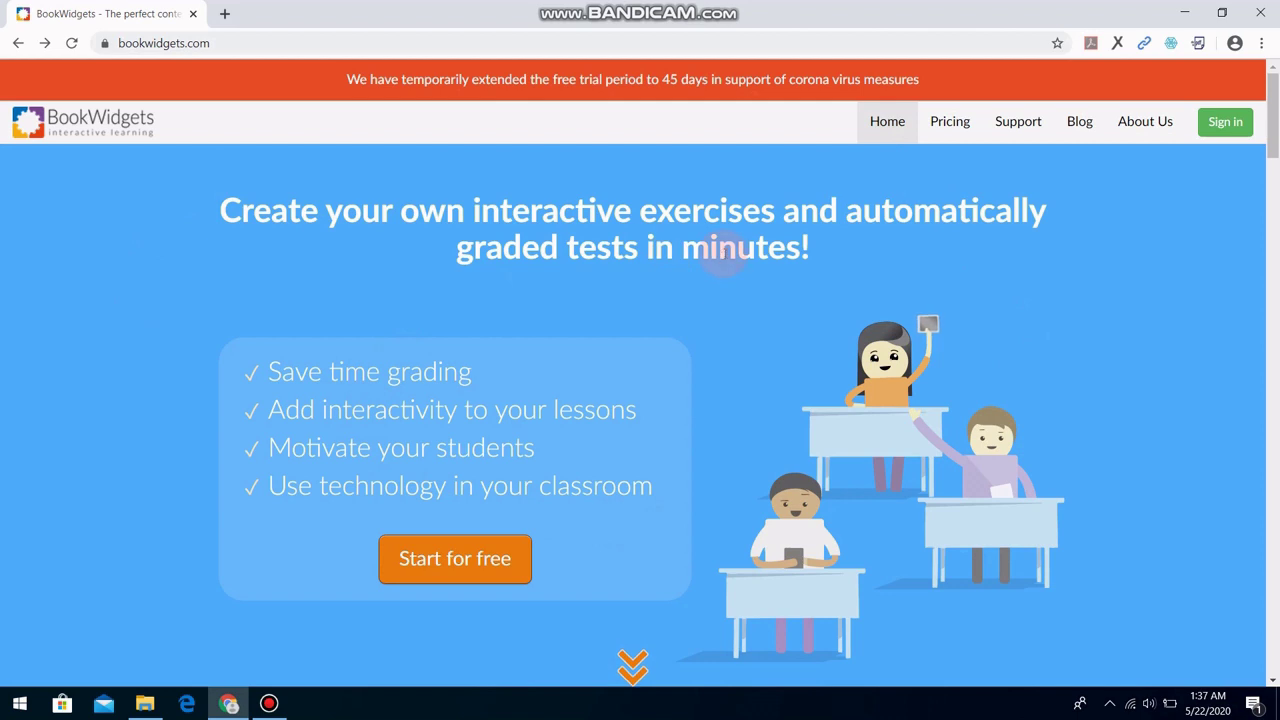
Sign in to the existing BookWidgets account with the teacher's e-mail address and the account password.
click(1240, 122)
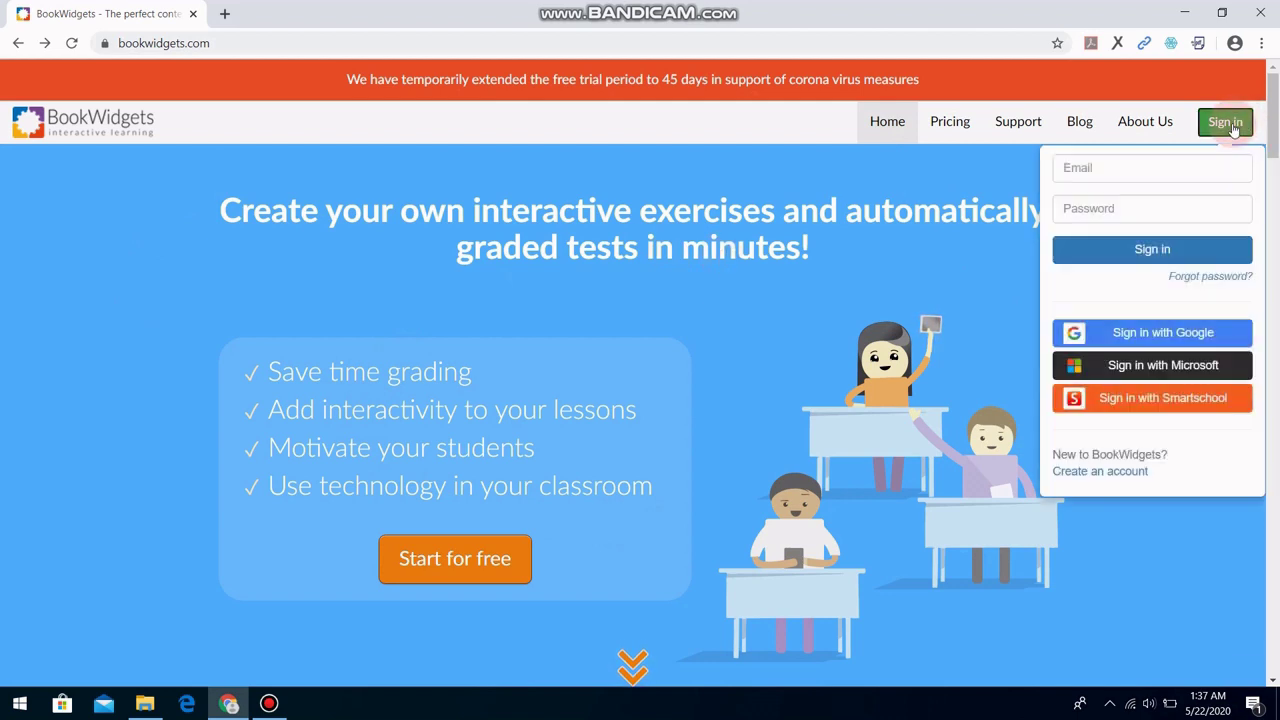
click(1170, 167)
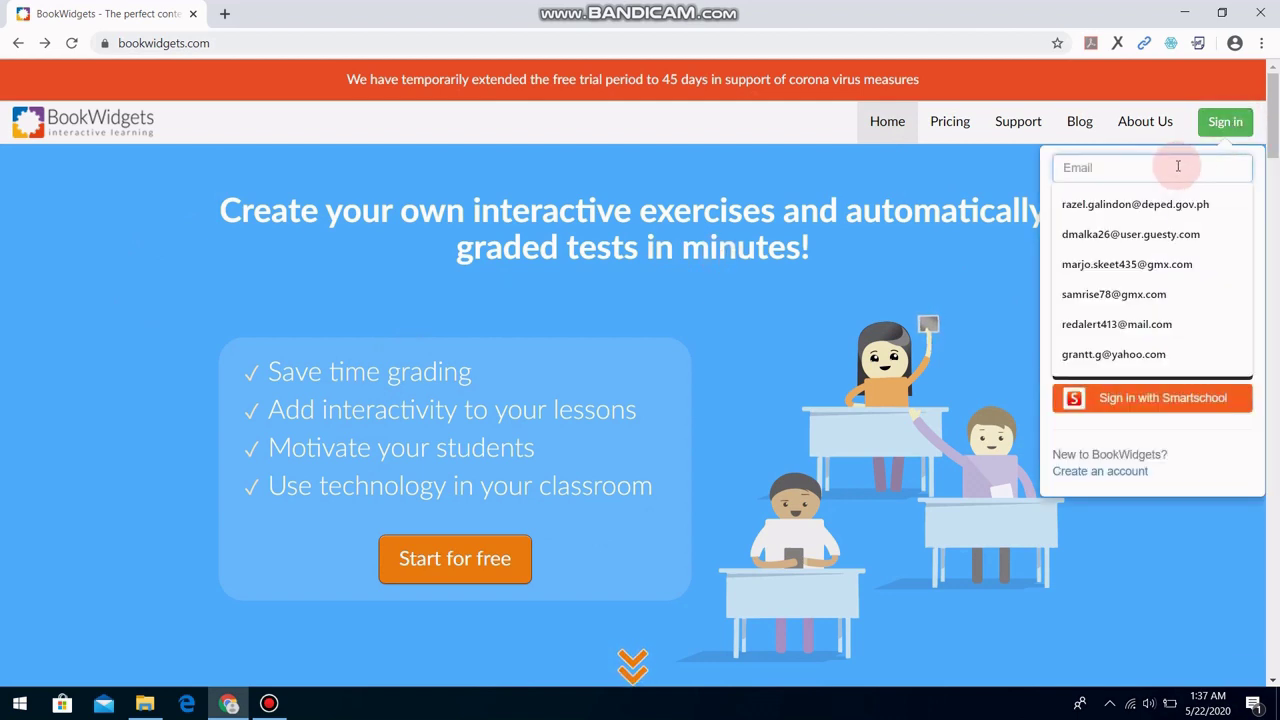
click(1182, 204)
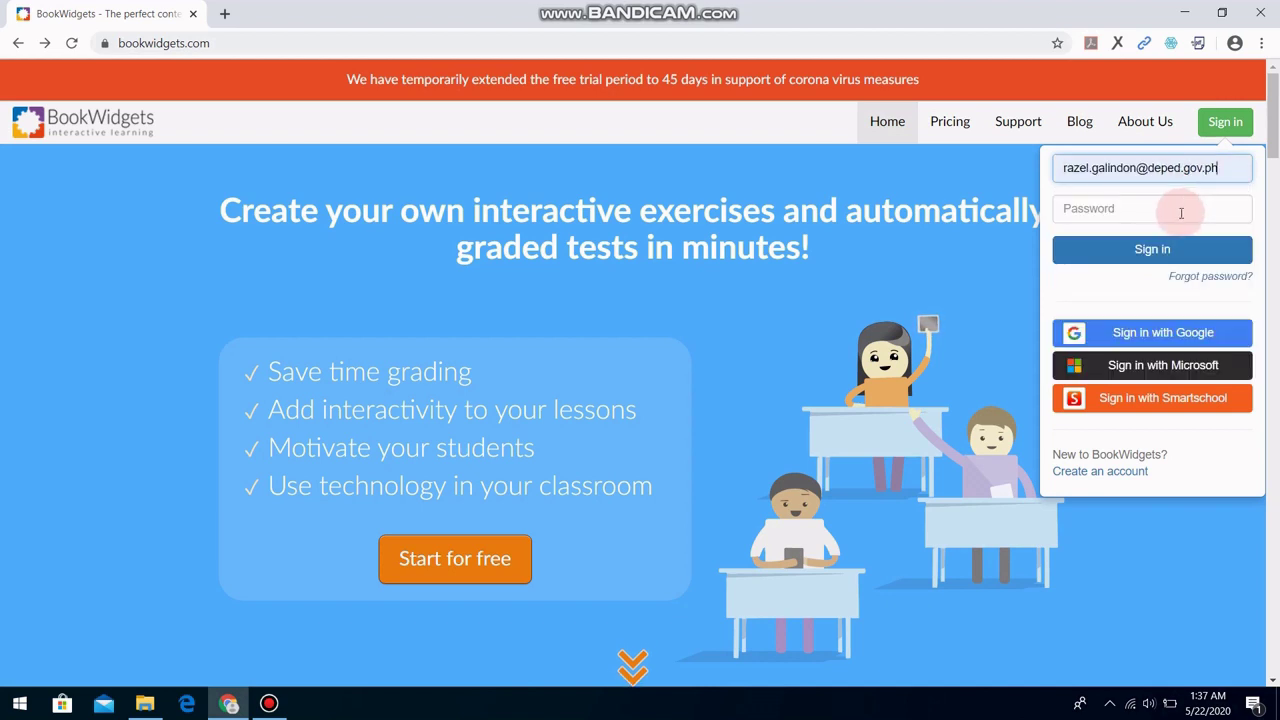
click(1181, 213)
text(***)
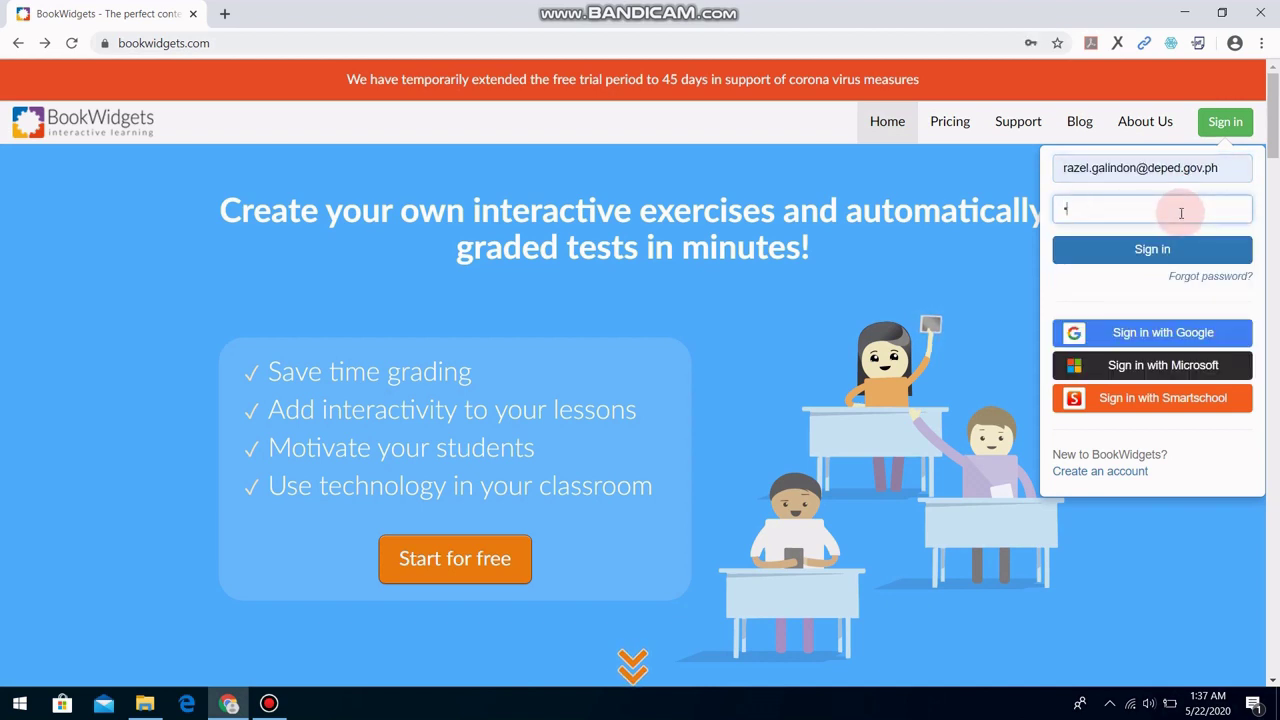
text(********)
click(1205, 254)
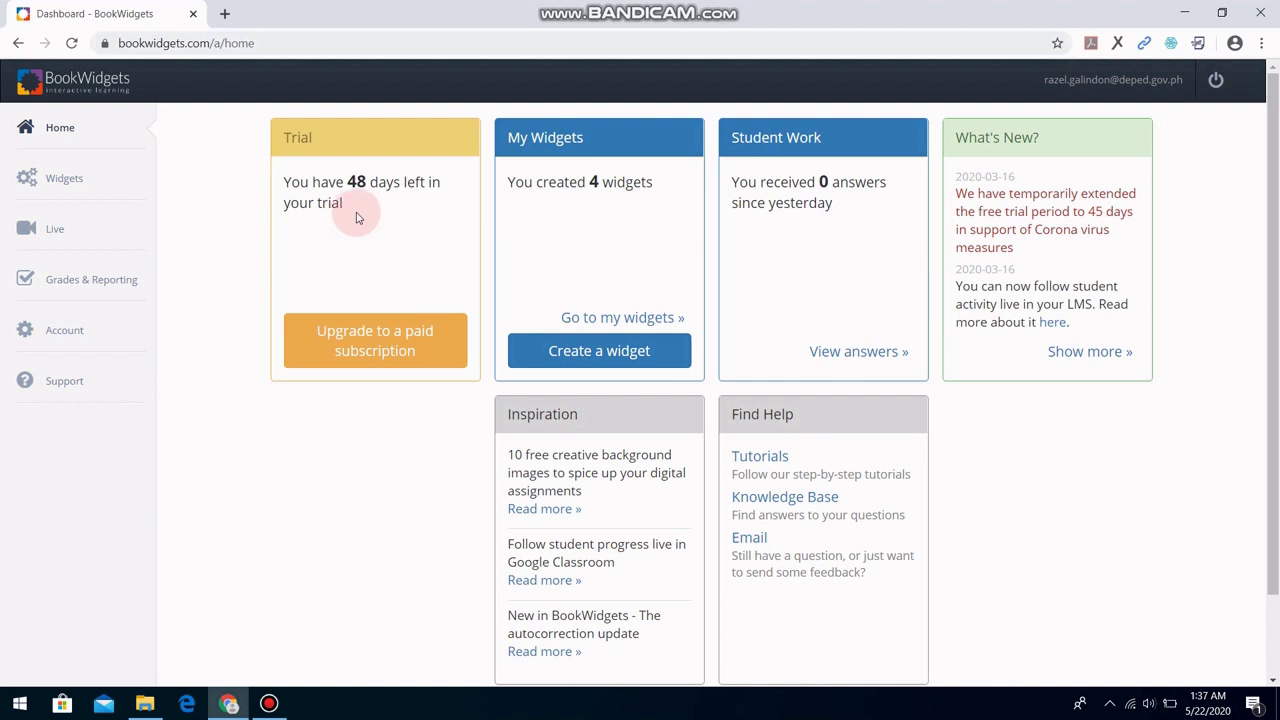
Create a new widget of the Jigsaw Puzzle type from the Games category.
click(625, 356)
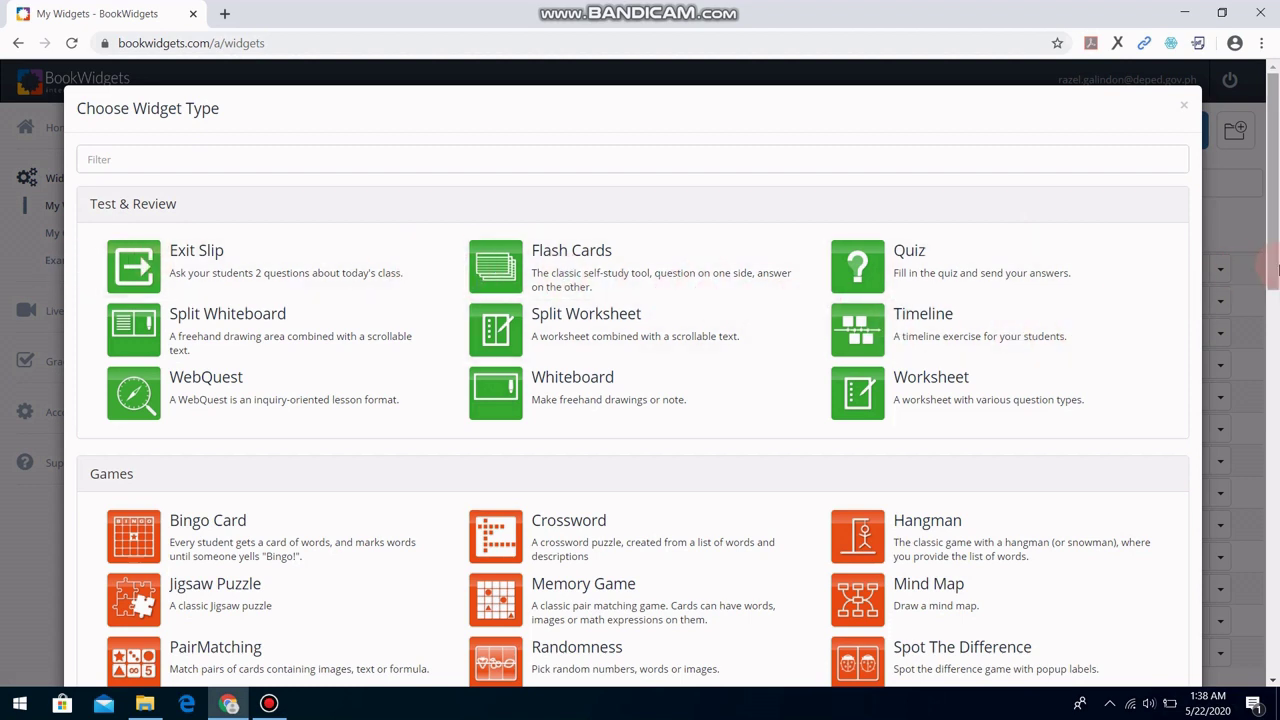
drag(1275, 275, 1252, 333)
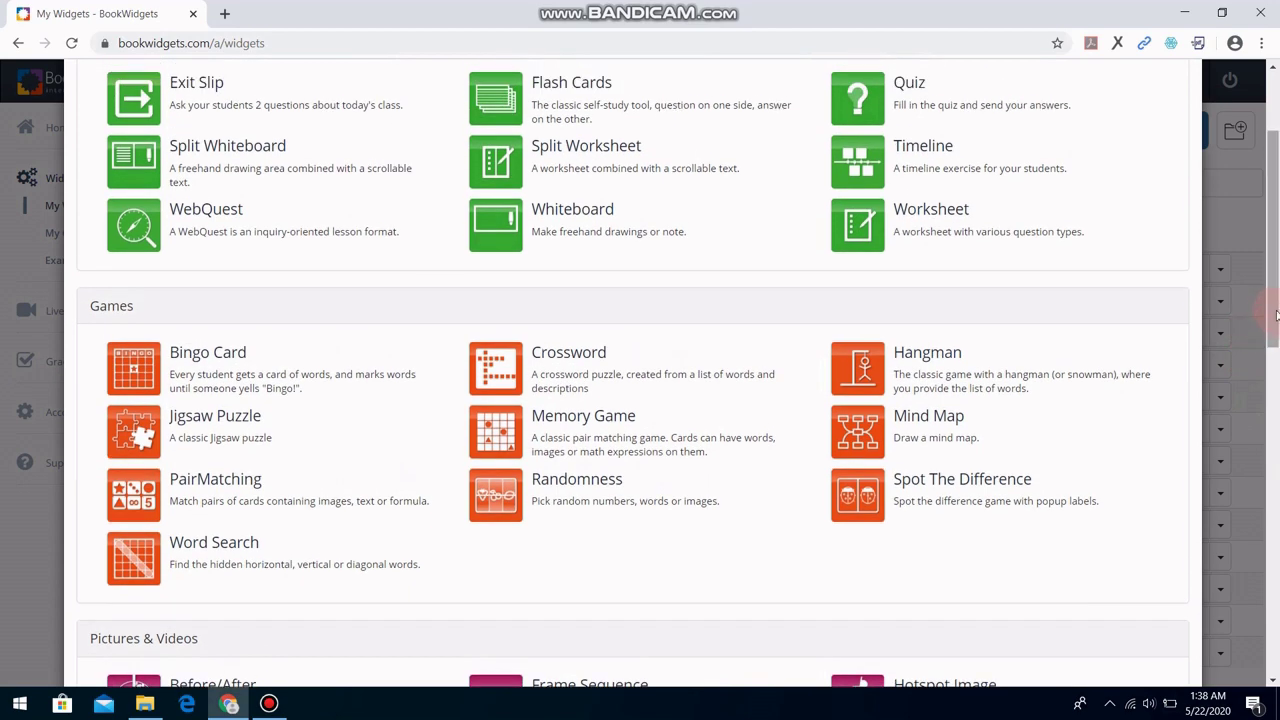
drag(1276, 315, 1276, 258)
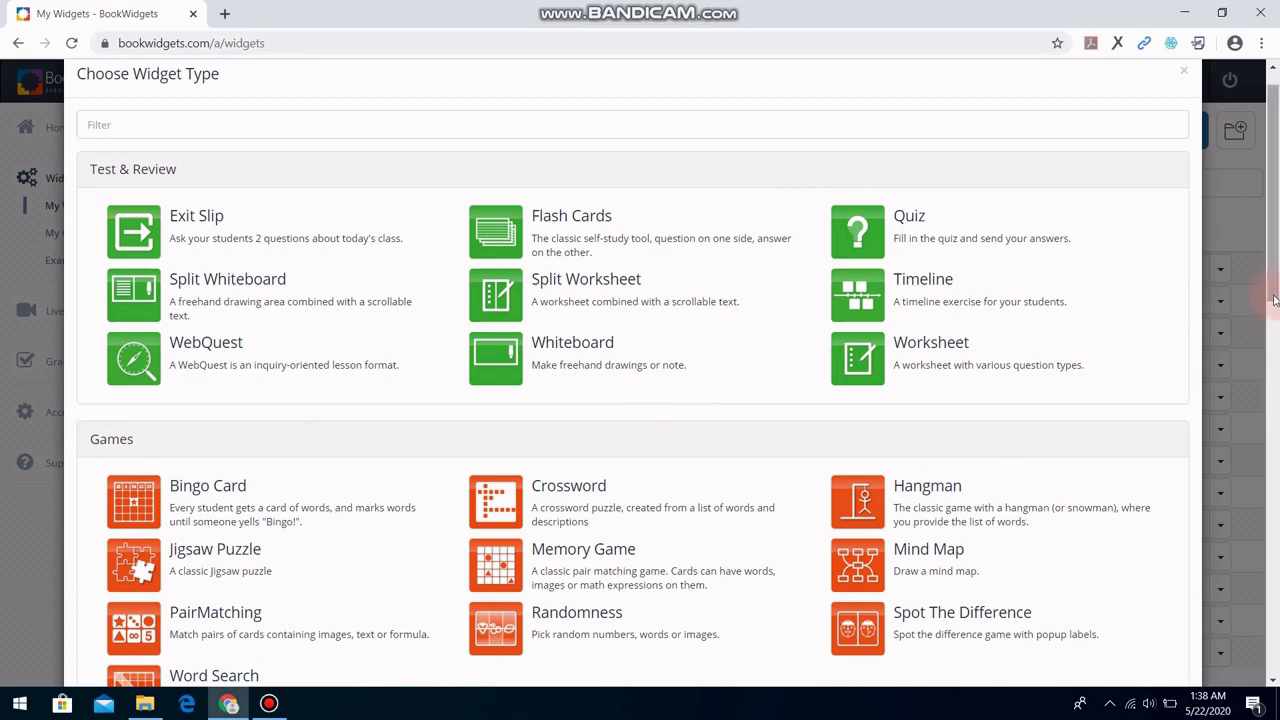
drag(1274, 295, 1275, 355)
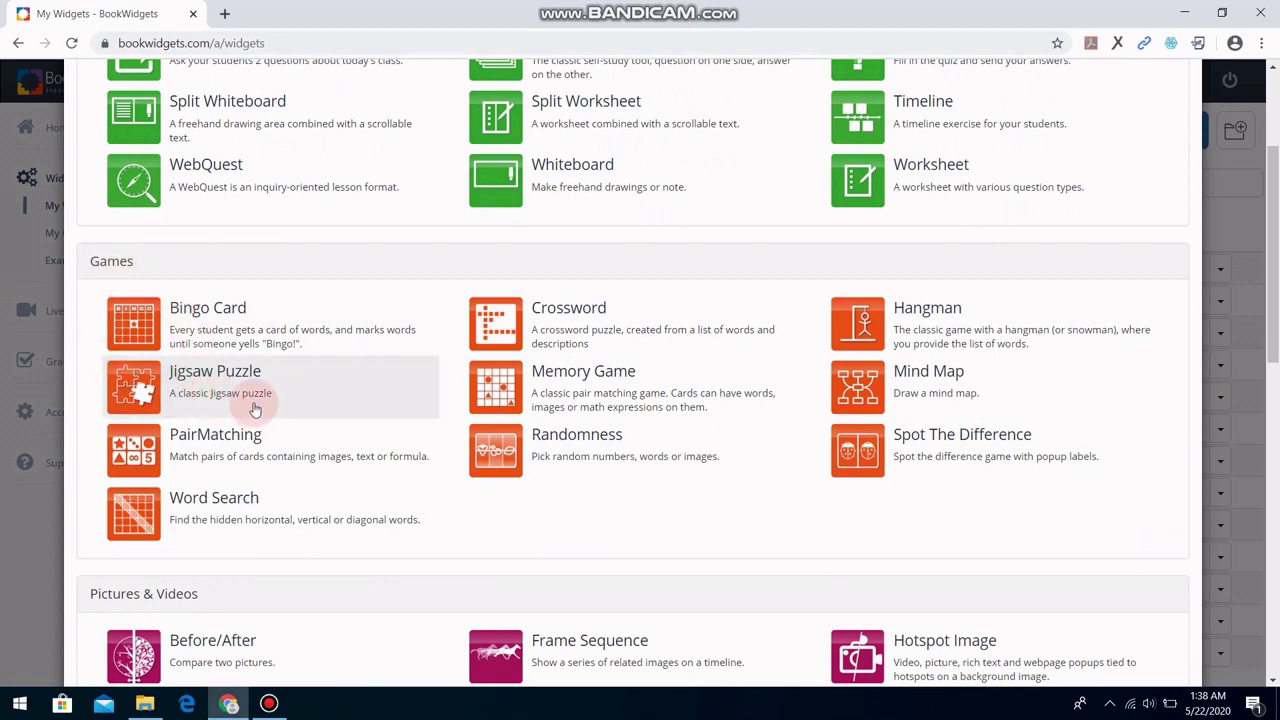
click(210, 393)
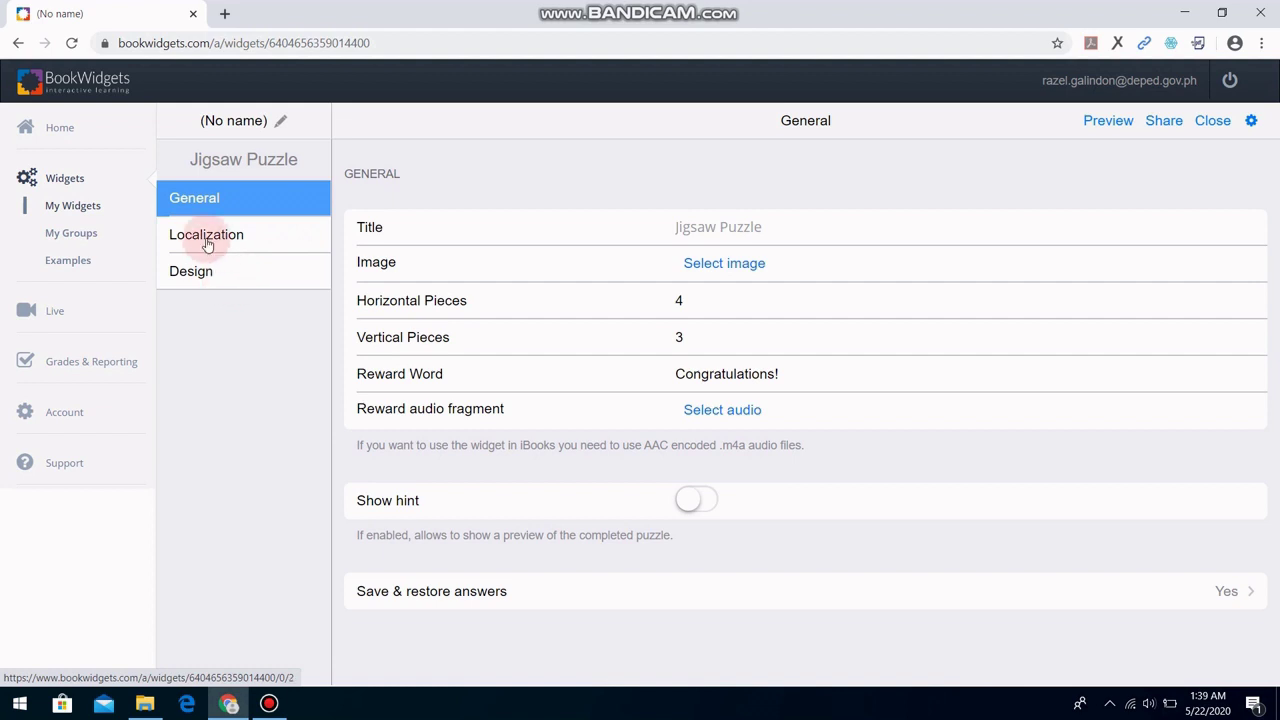
Title the puzzle "Types of Noun" and upload the flag picture from the Pictures folder as its image.
click(706, 227)
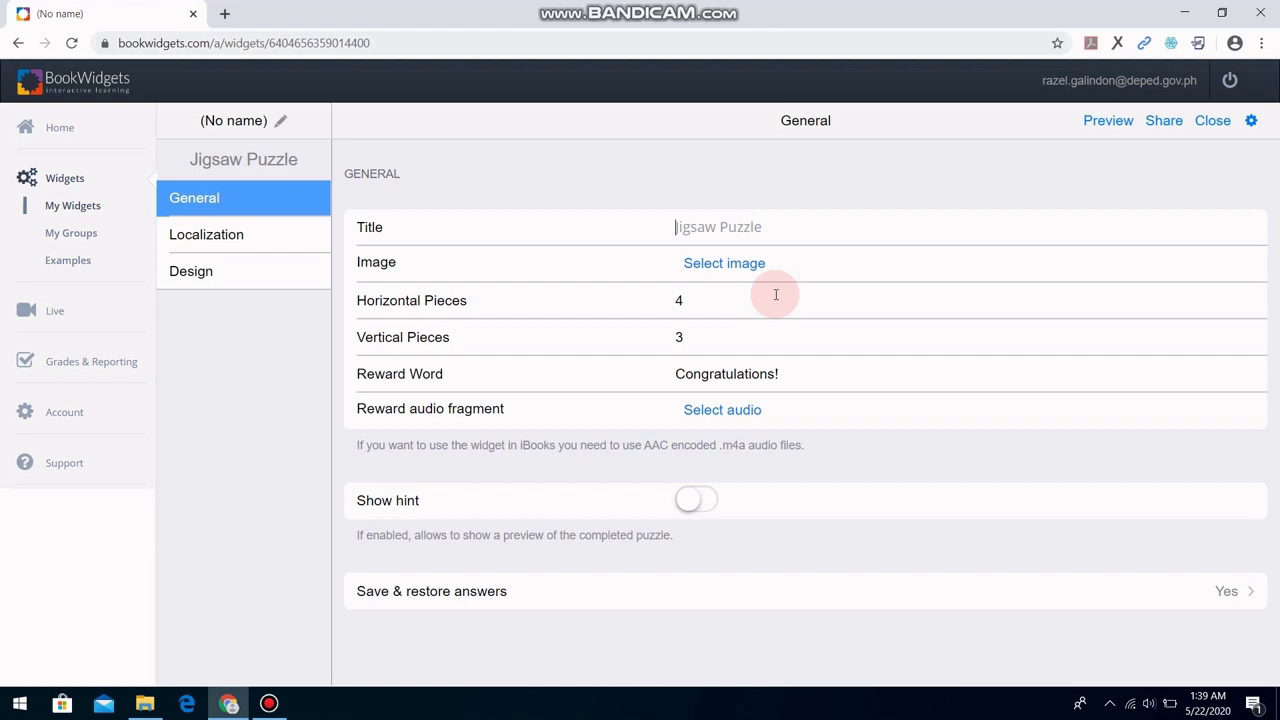
text(Types of Noun)
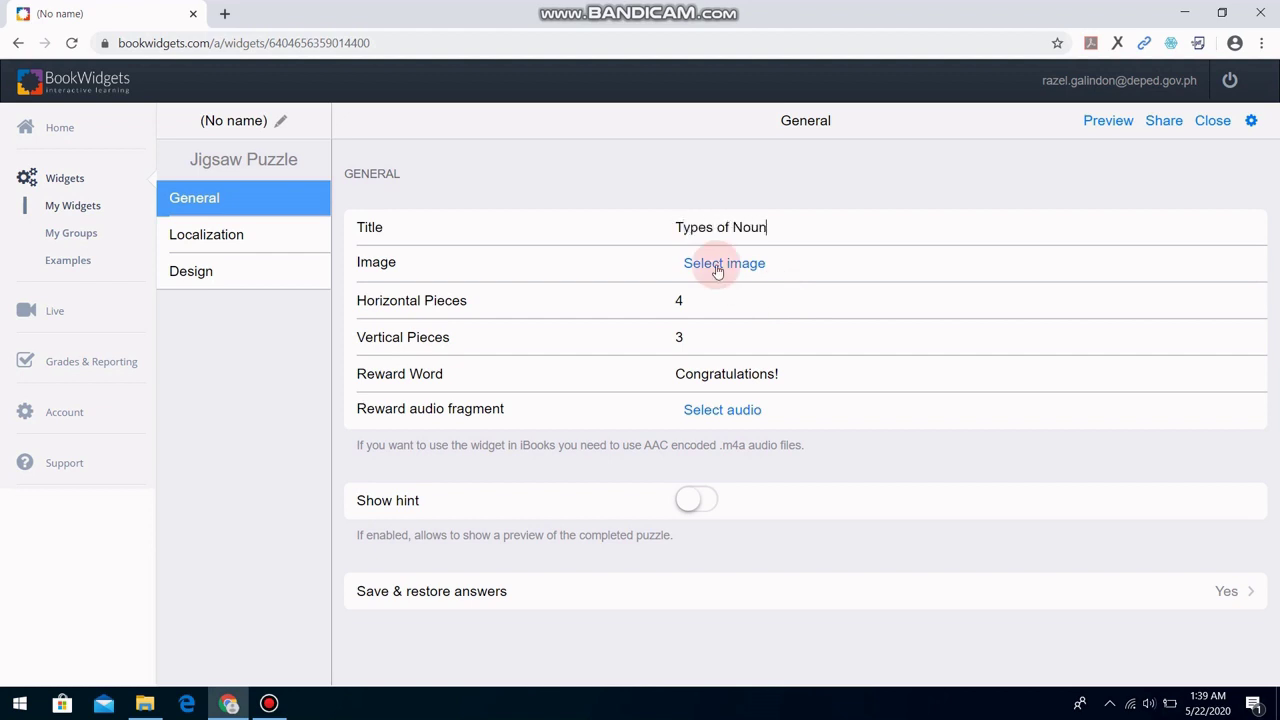
click(717, 268)
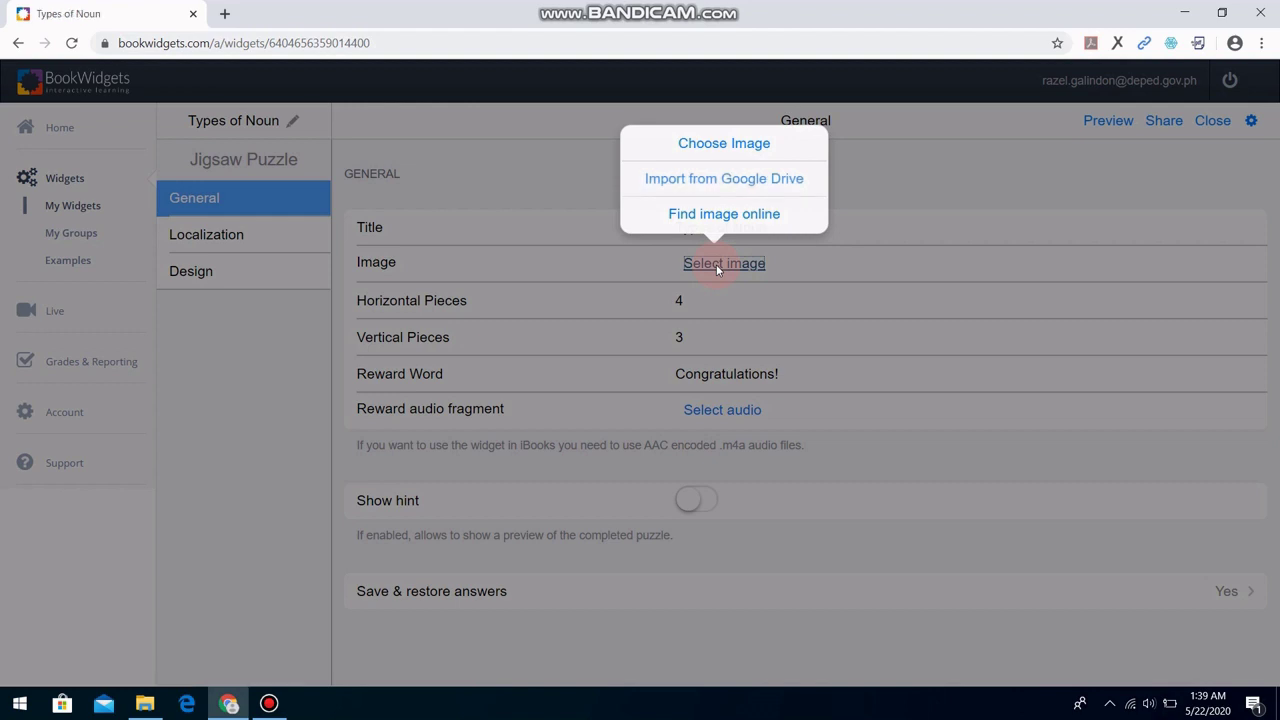
click(733, 145)
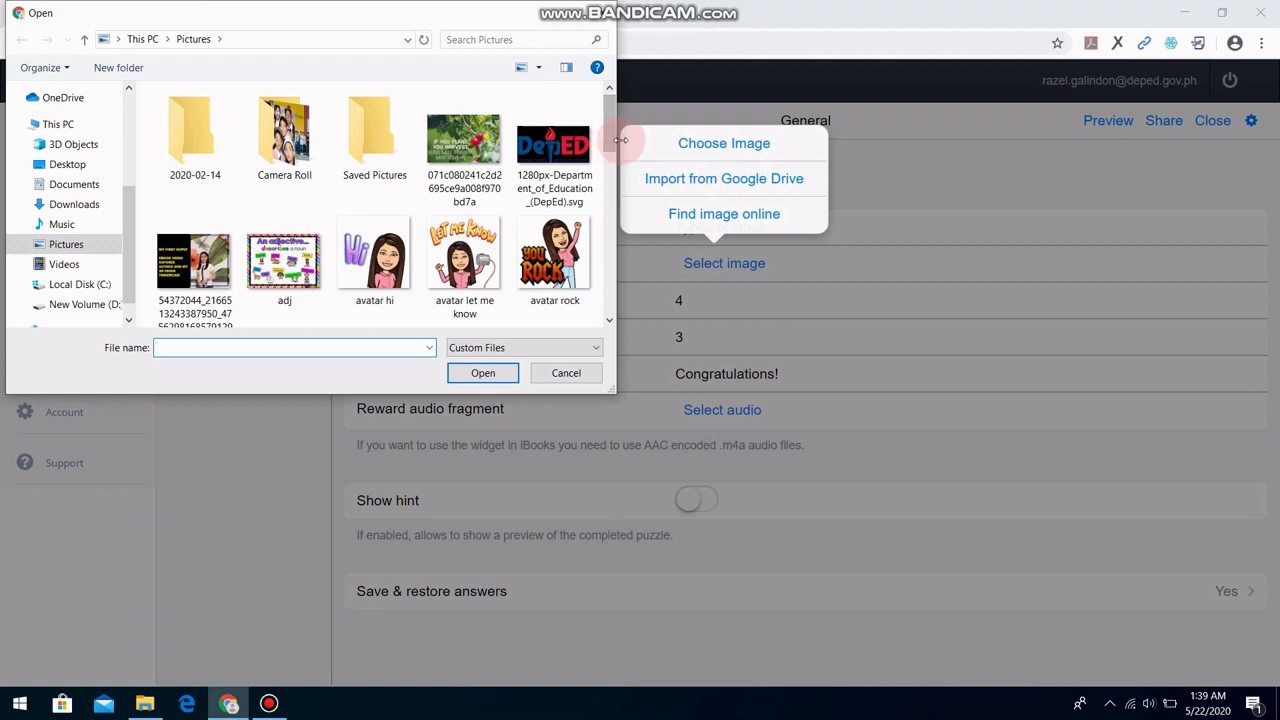
scroll(607, 150, down, 5)
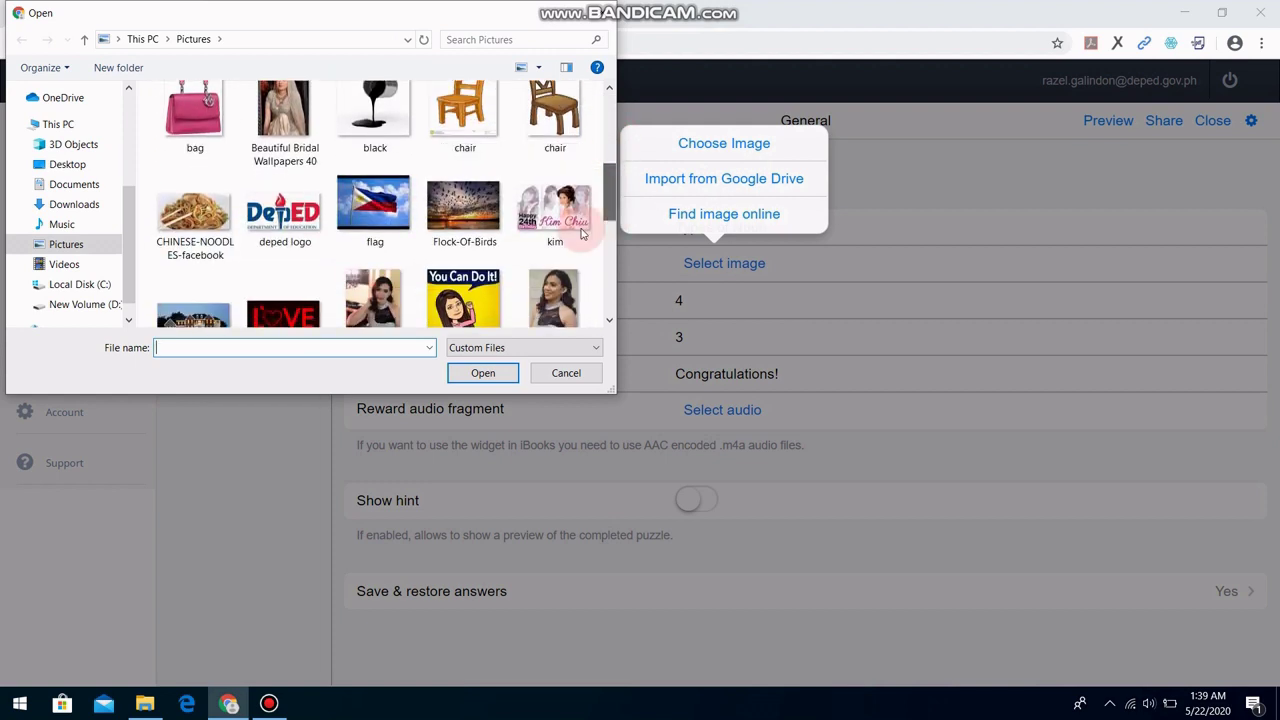
click(378, 207)
click(507, 375)
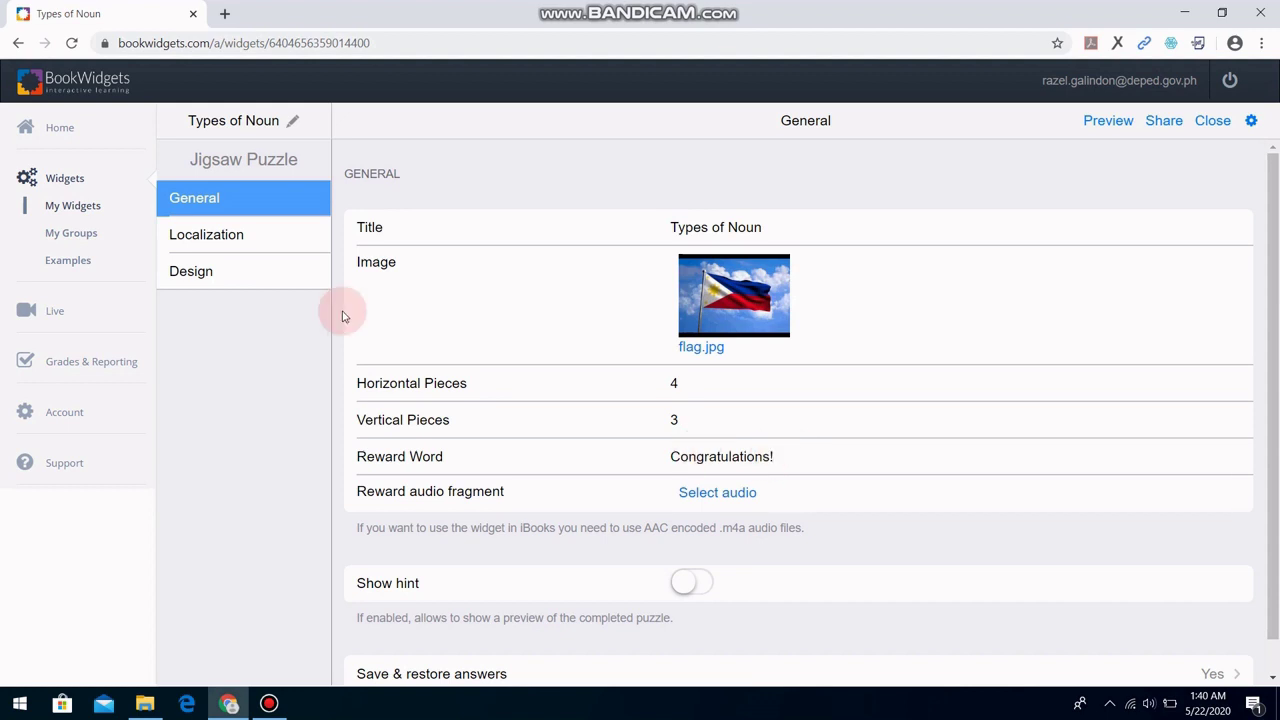
Review the language setting and upload "avatar let me know" from the Pictures folder as the widget's cover image.
click(217, 246)
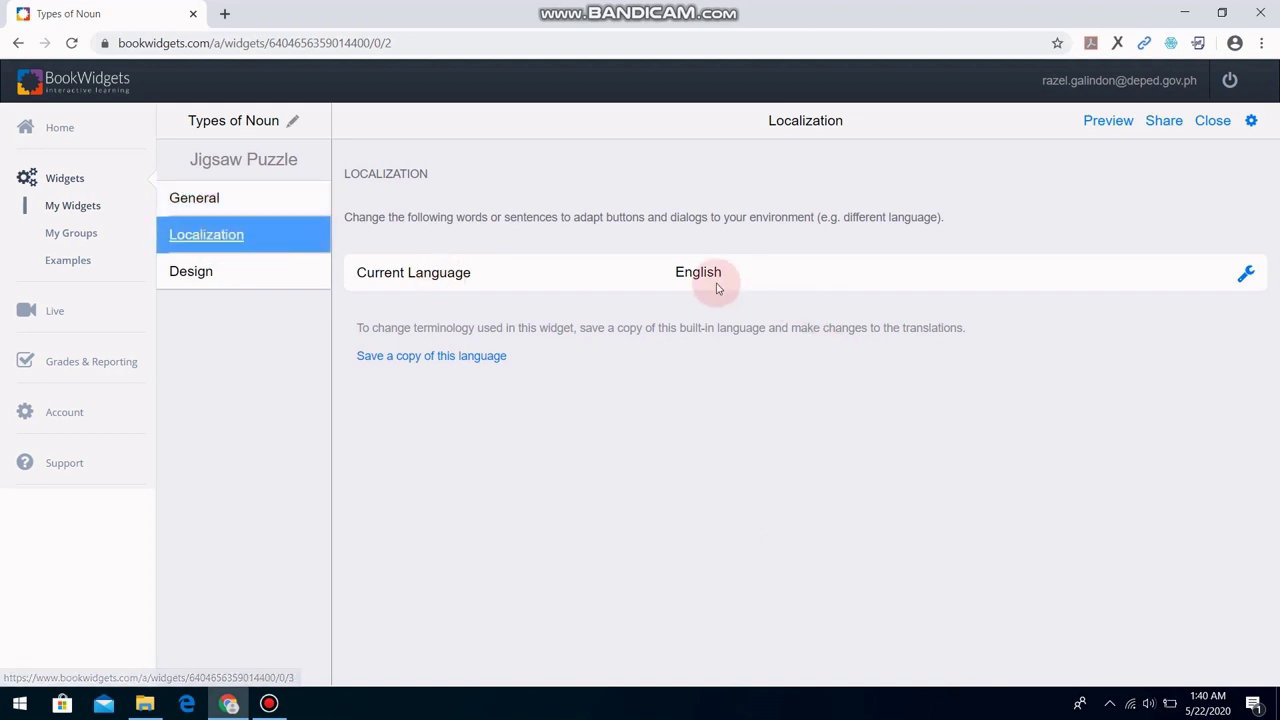
click(177, 277)
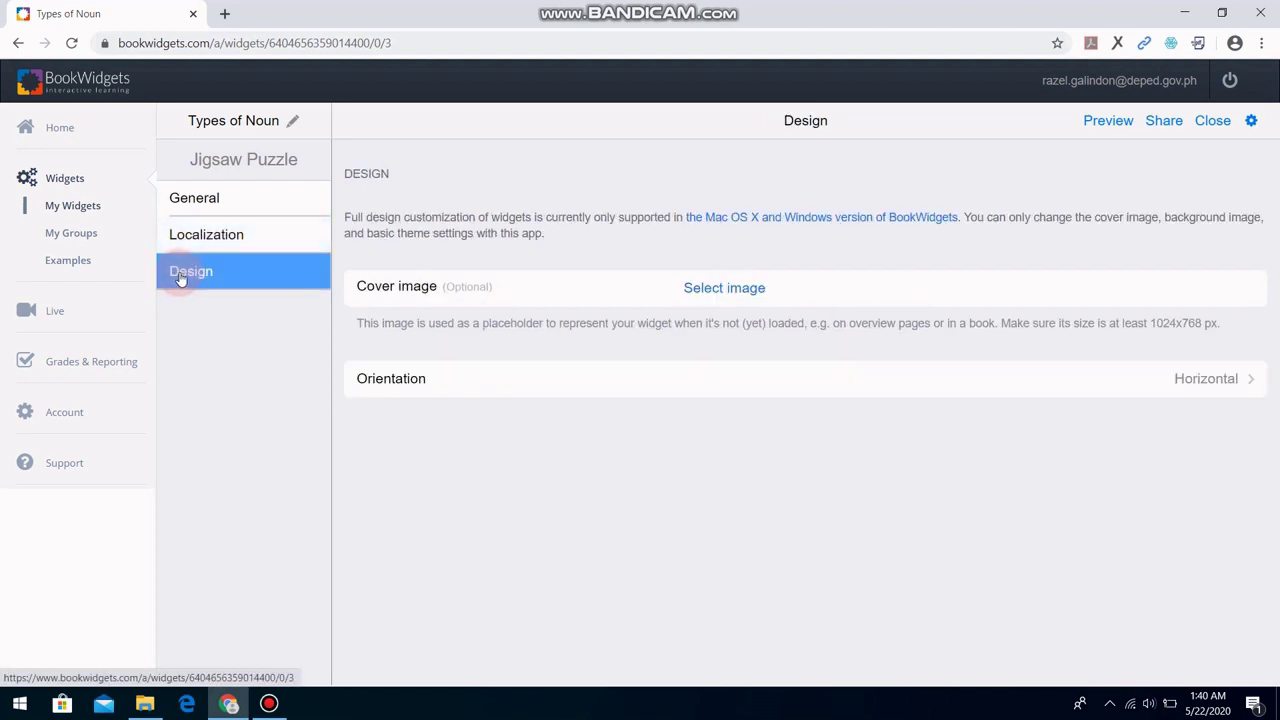
click(711, 290)
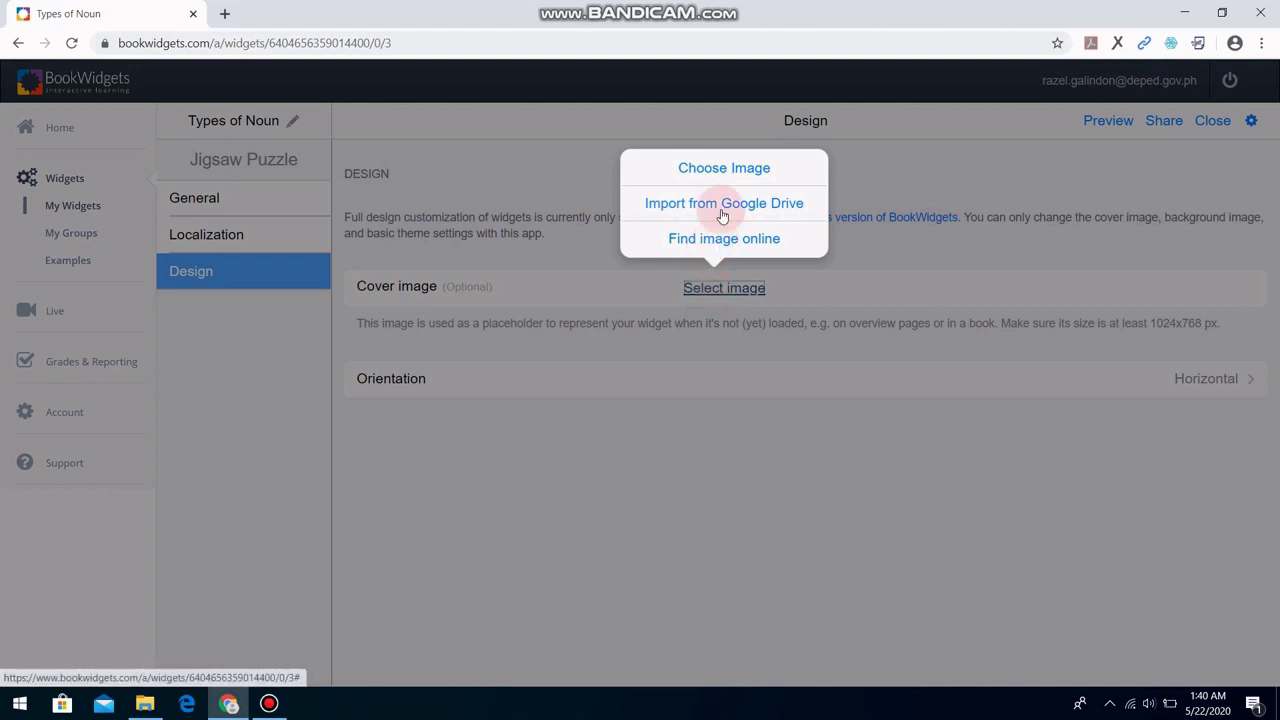
click(730, 178)
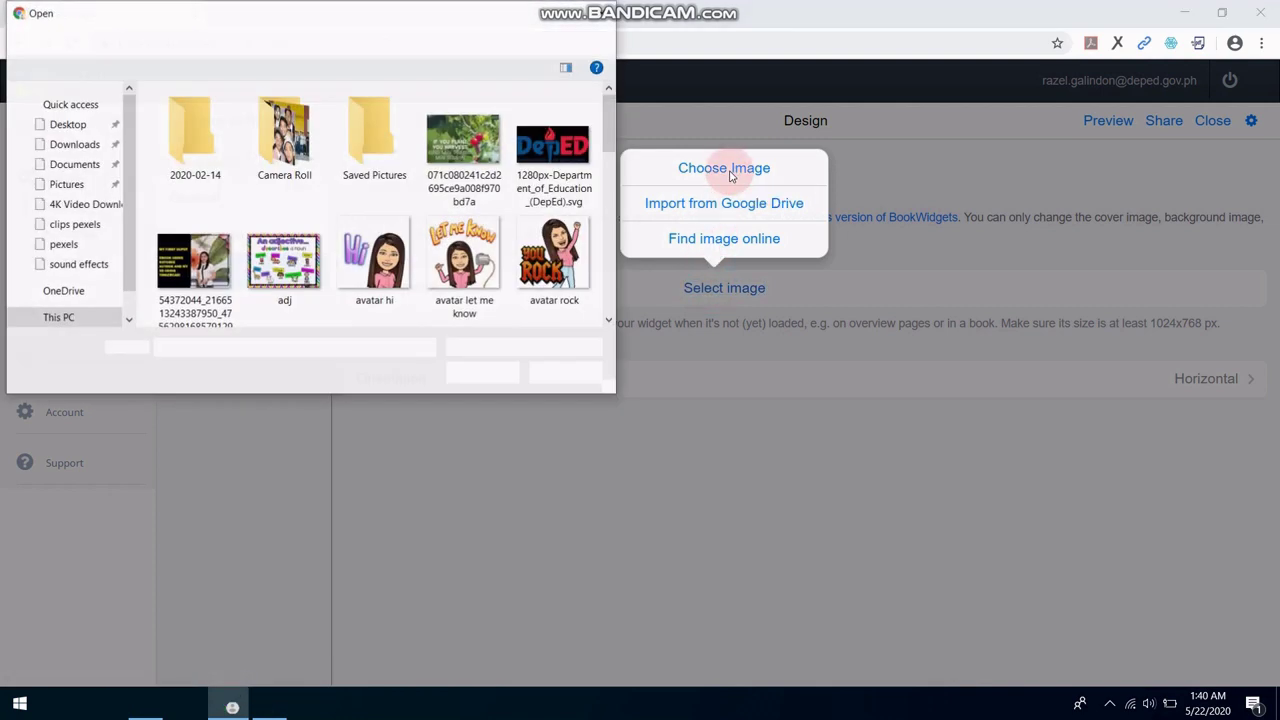
click(462, 262)
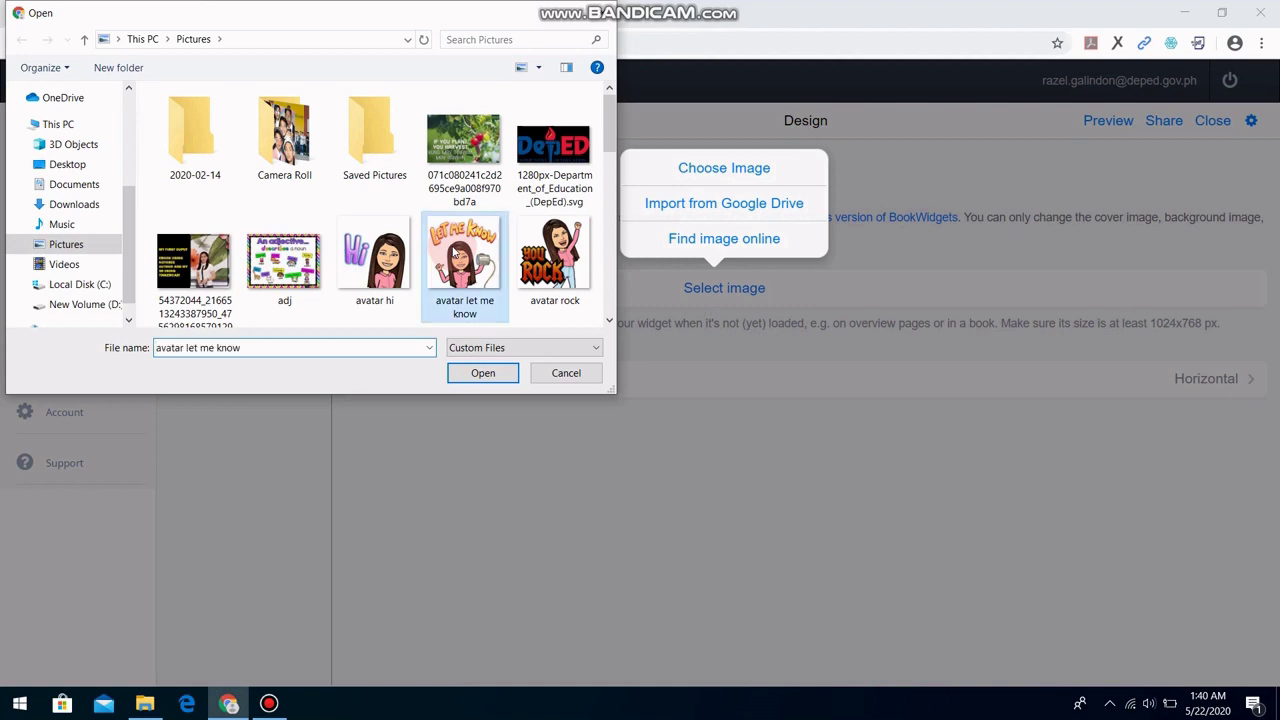
click(488, 375)
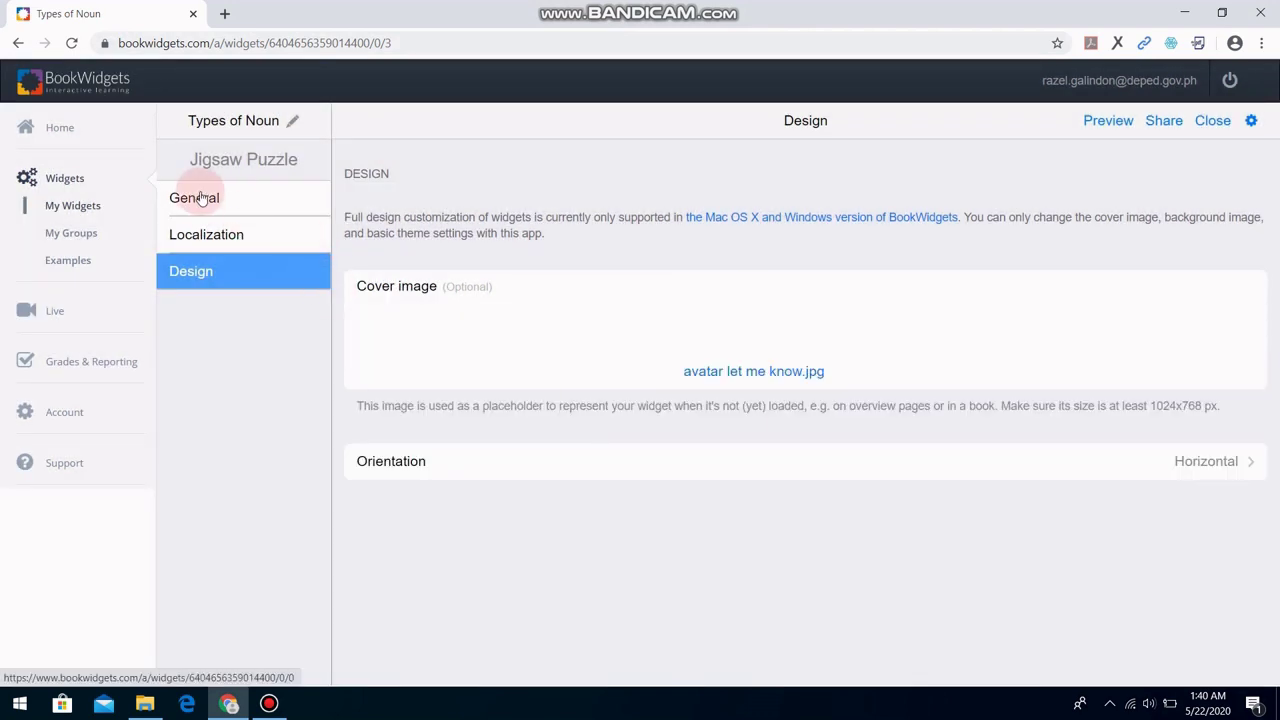
Open the student preview of the jigsaw puzzle and assemble the four pieces of its top row.
click(198, 203)
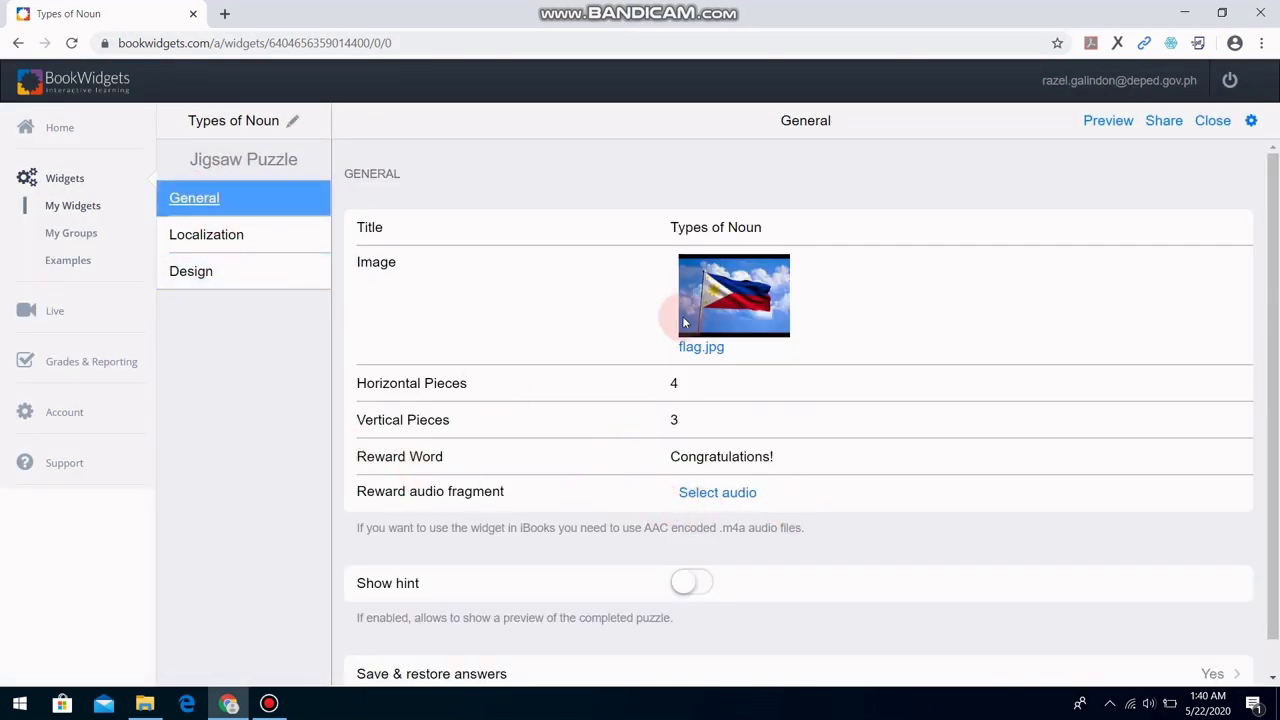
click(1110, 128)
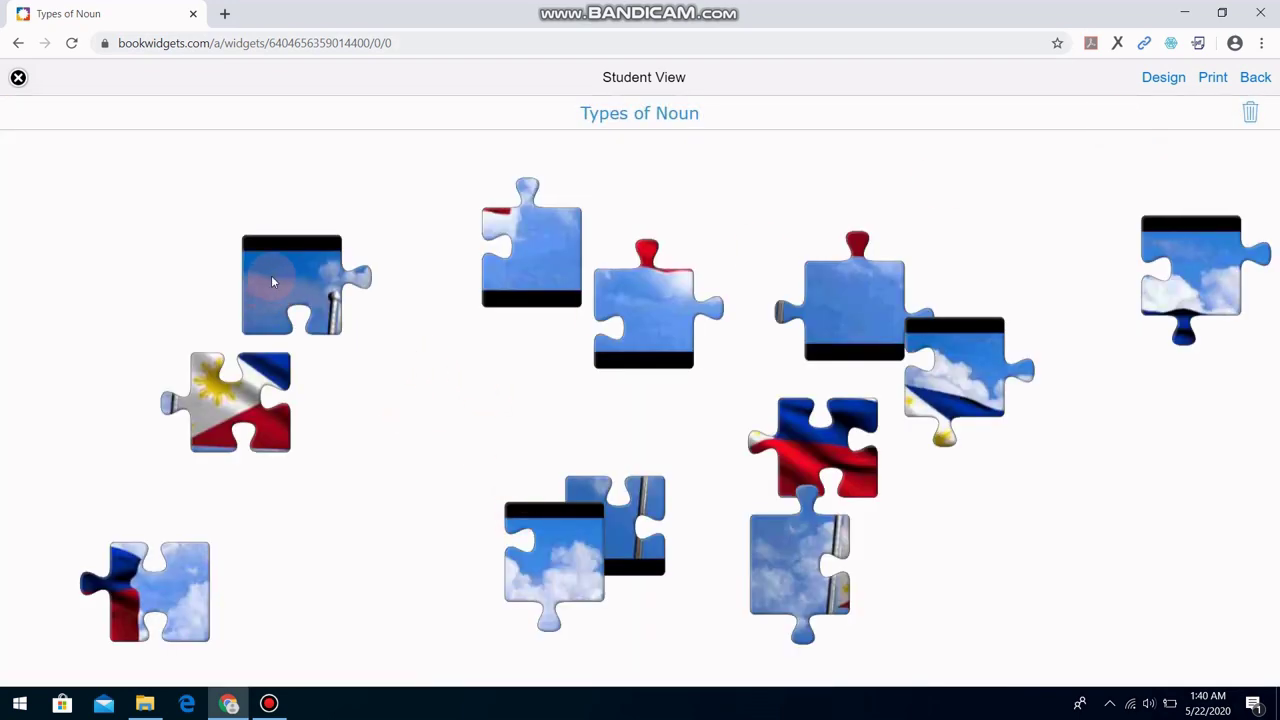
drag(271, 280, 213, 199)
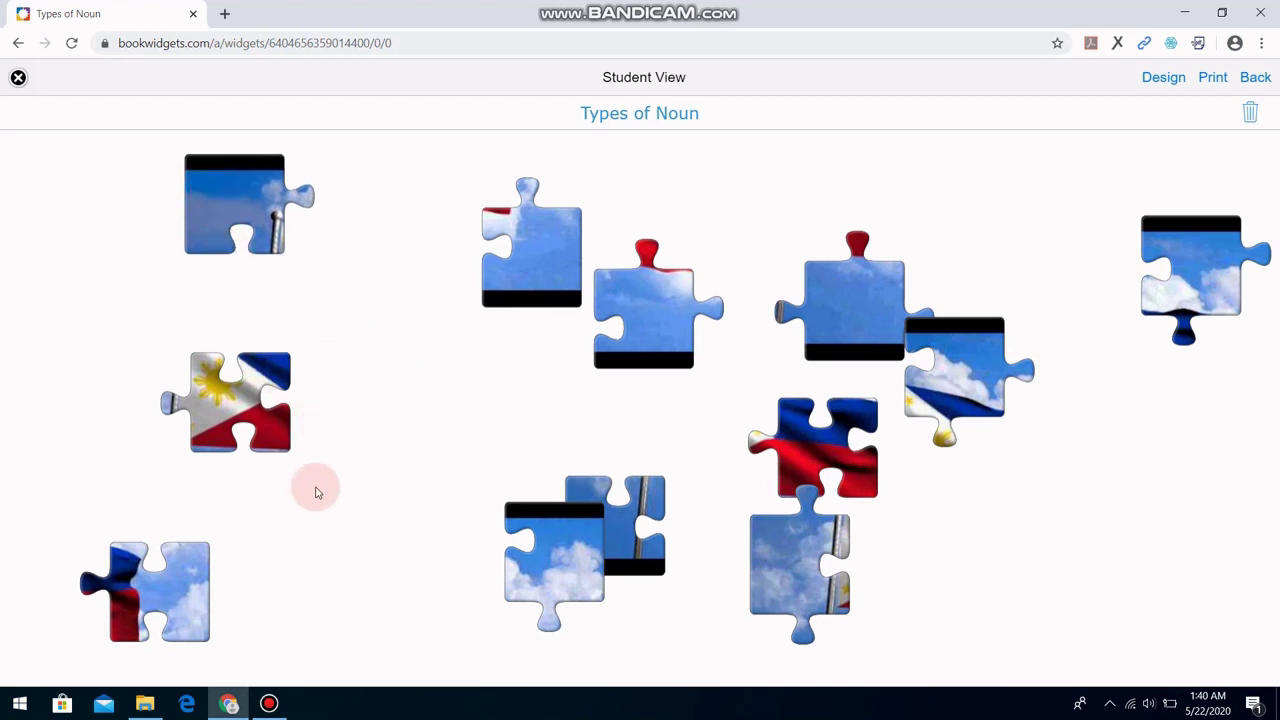
drag(526, 282, 1029, 563)
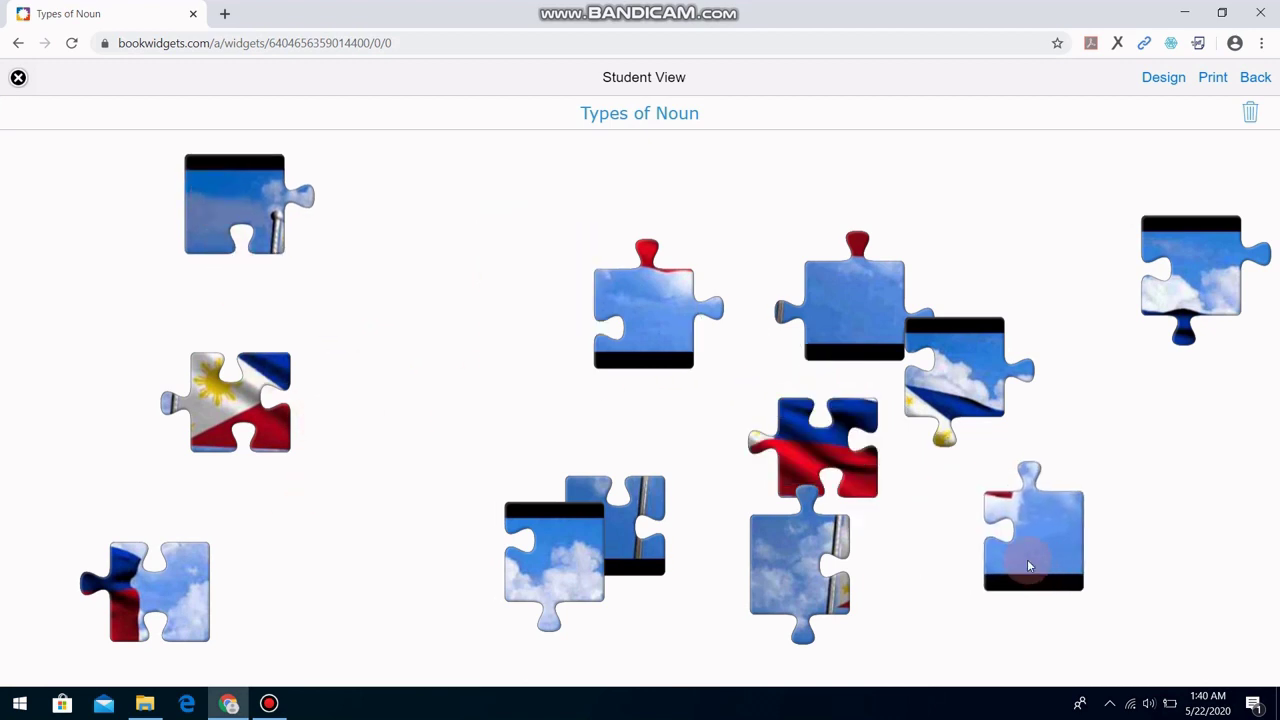
drag(585, 548, 987, 176)
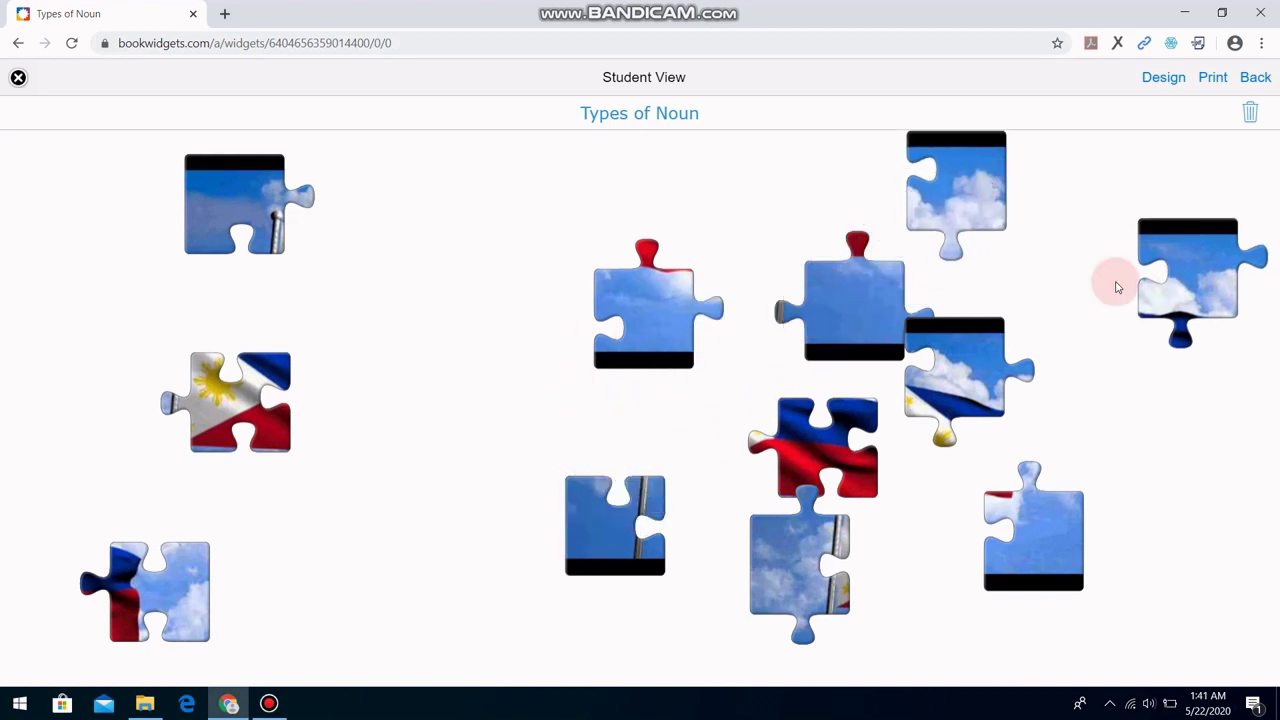
drag(1200, 280, 868, 194)
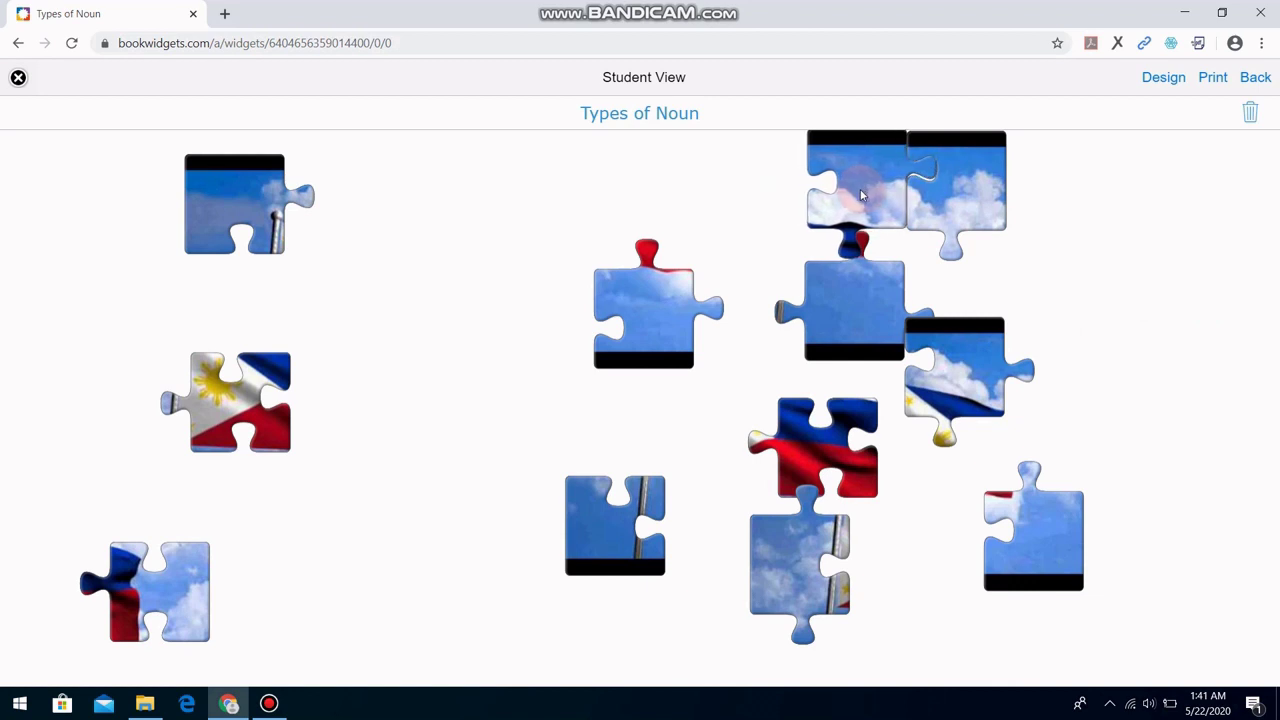
drag(858, 314, 822, 341)
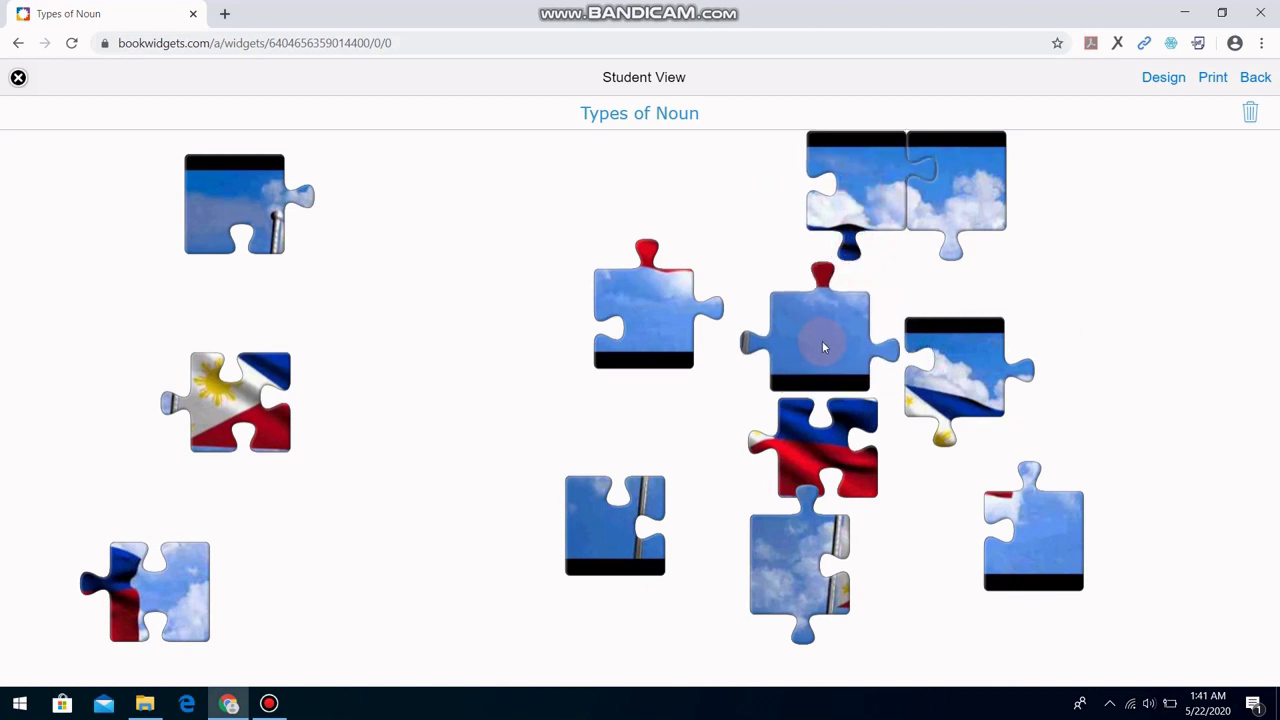
drag(1012, 370, 808, 200)
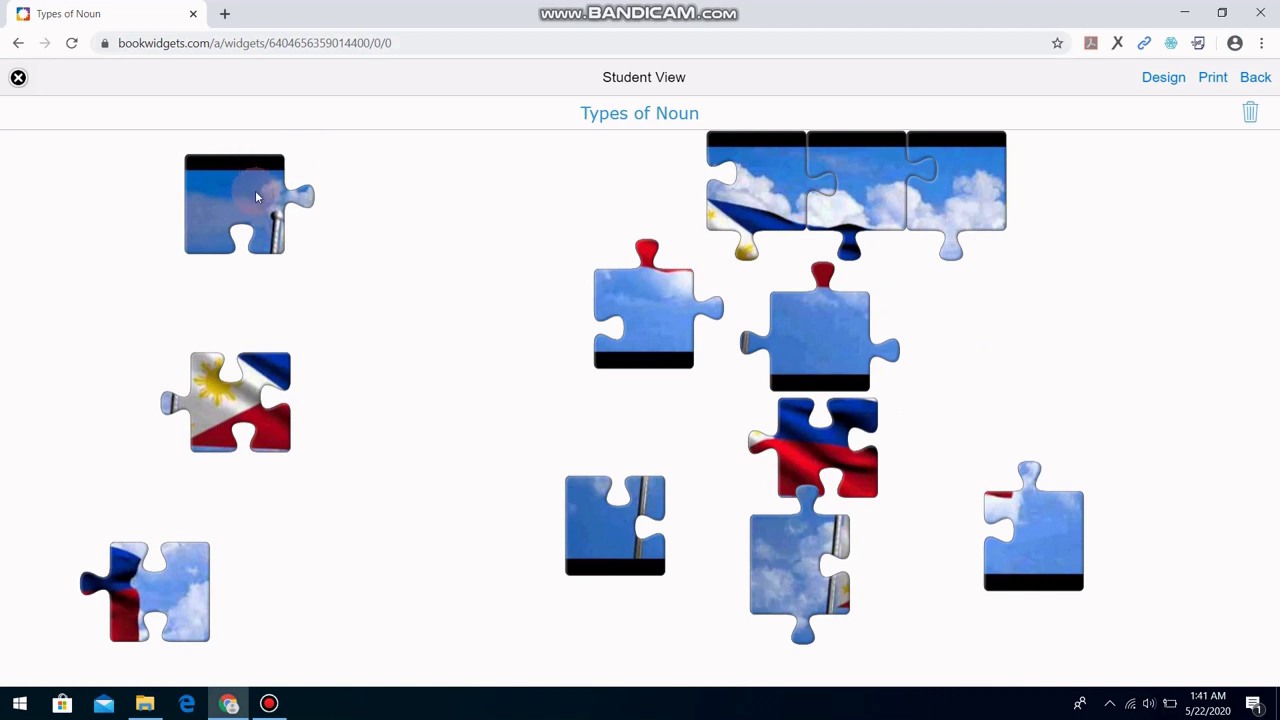
drag(255, 197, 678, 174)
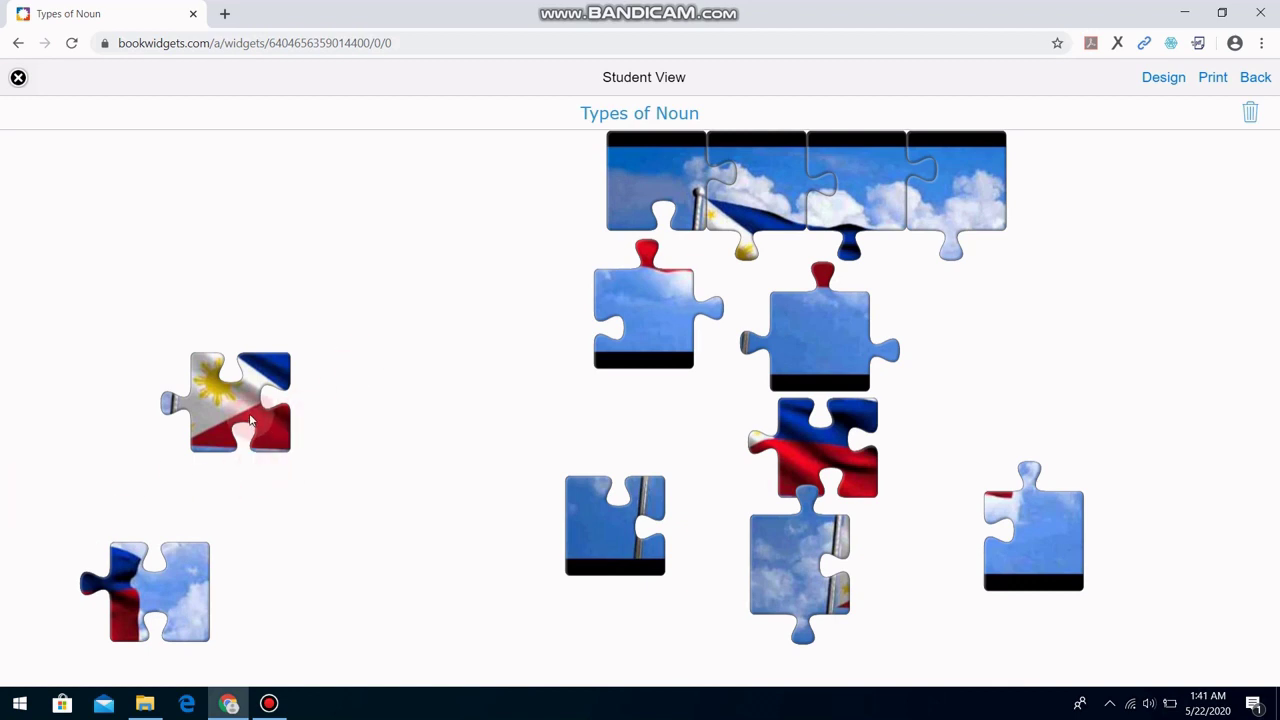
Spread out the loose puzzle pieces and join the two flagpole pieces of the left edge.
drag(250, 420, 1025, 360)
drag(191, 586, 960, 604)
drag(587, 528, 572, 607)
drag(780, 581, 588, 503)
click(1035, 487)
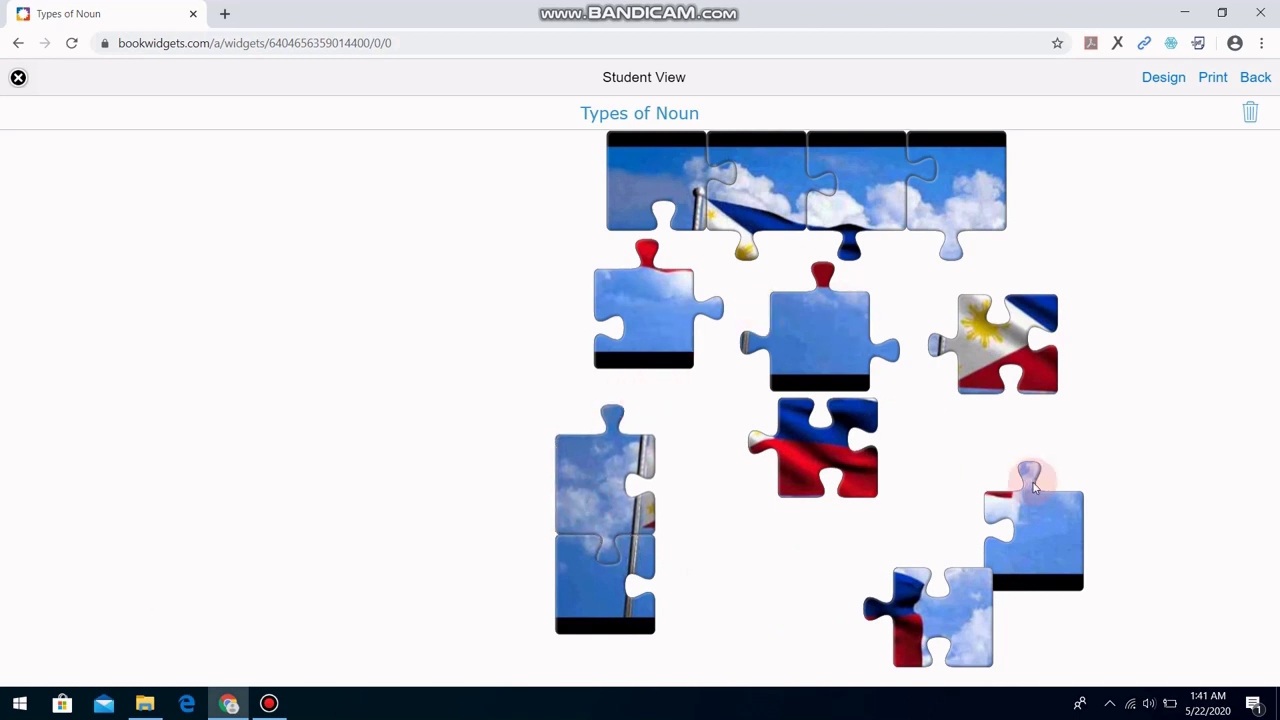
drag(1025, 559, 806, 633)
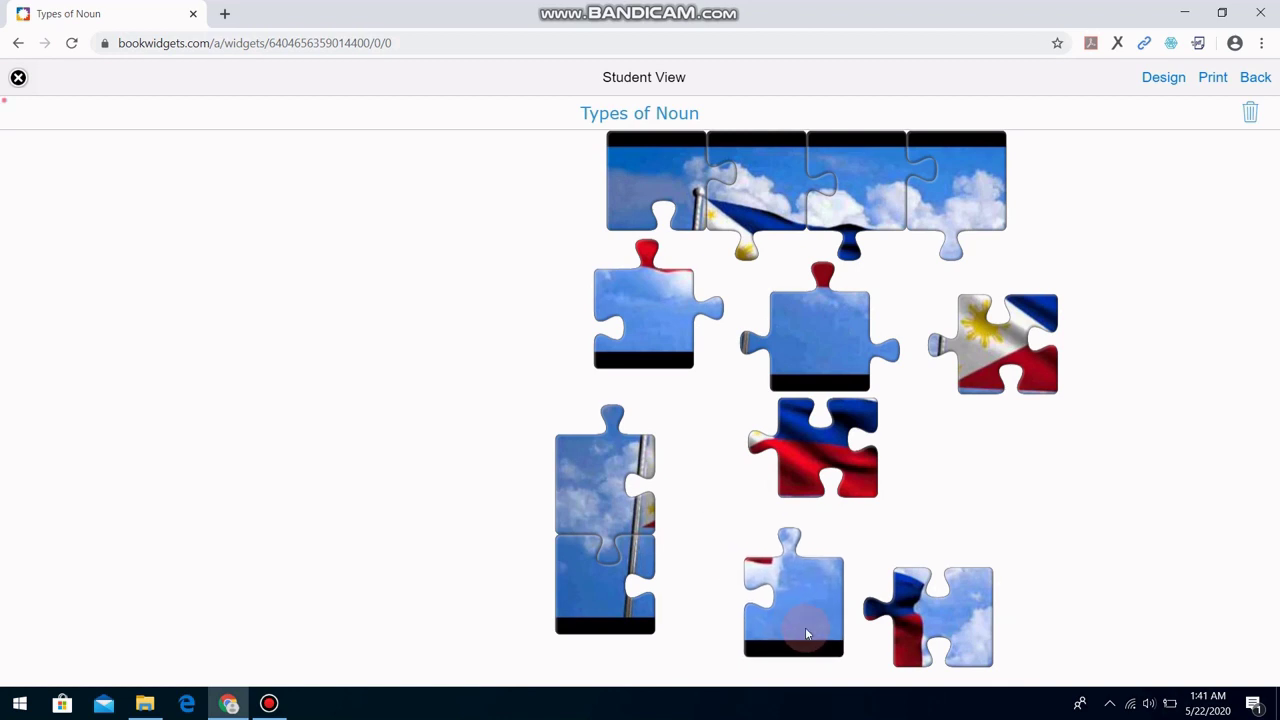
Attach the adjoining bottom-edge piece to the flagpole pieces and fit this block beneath the top row.
drag(912, 618, 991, 507)
click(776, 370)
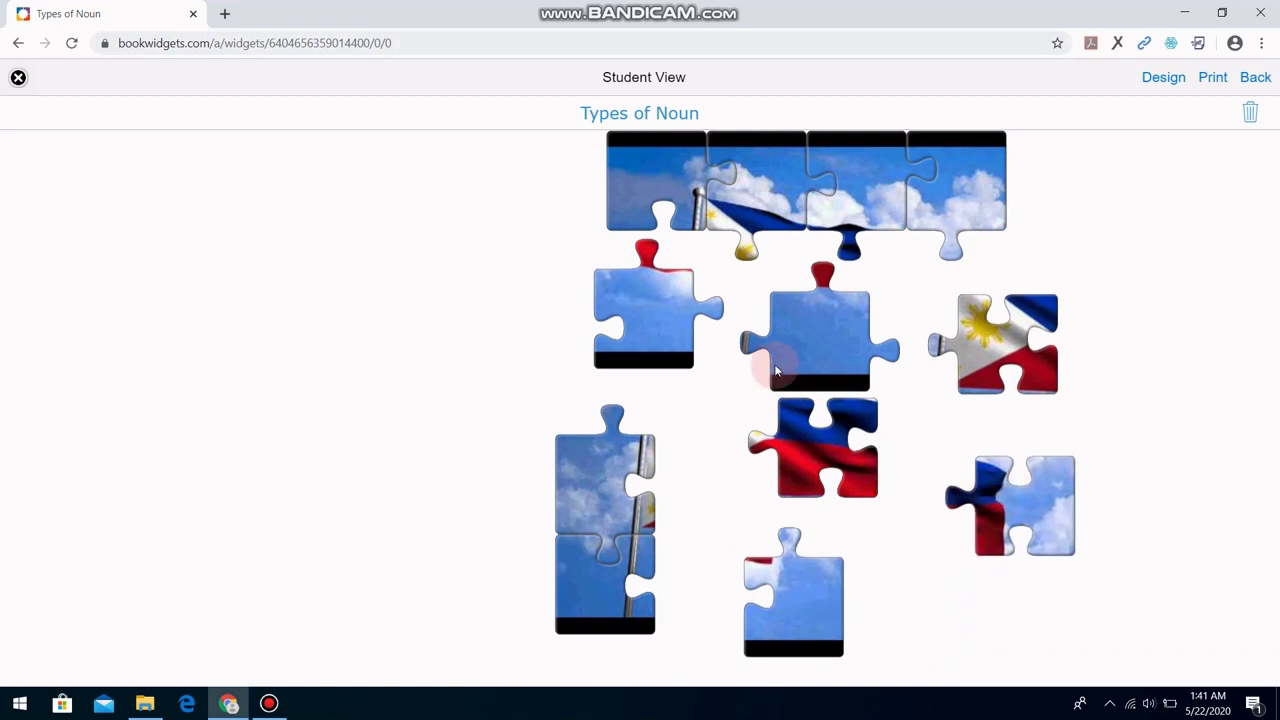
drag(776, 370, 658, 590)
drag(798, 616, 880, 608)
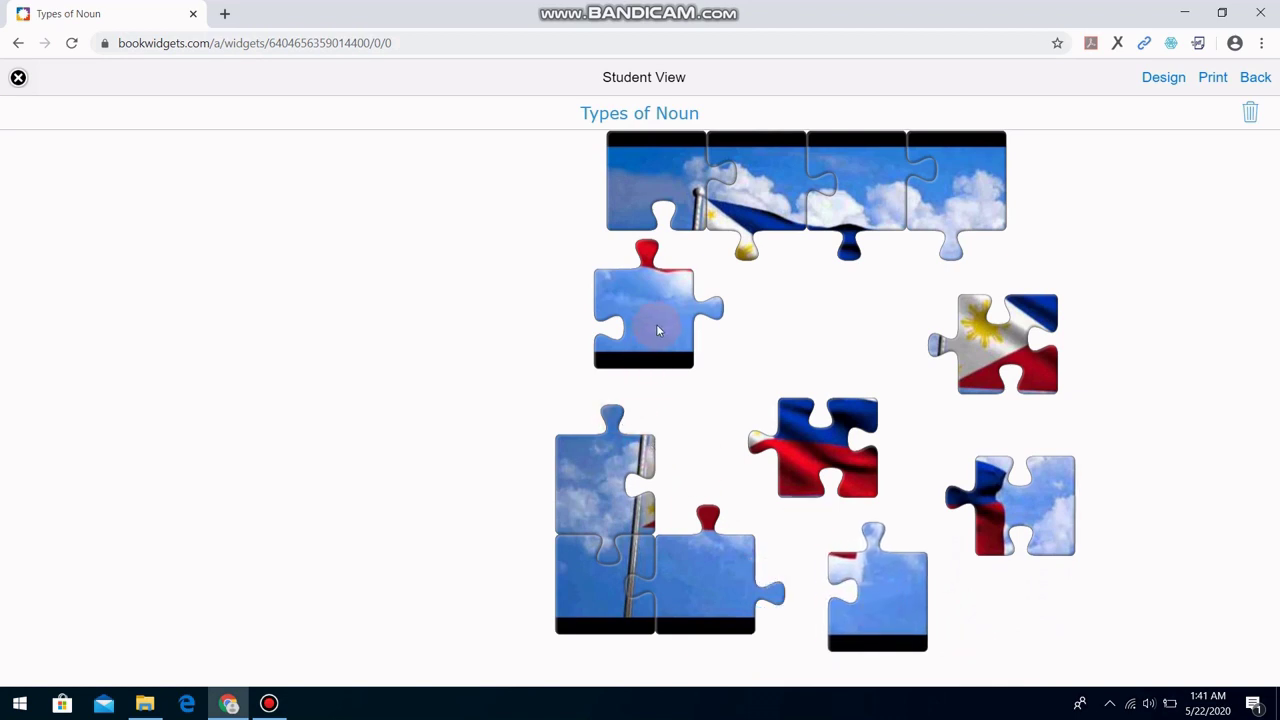
drag(656, 324, 922, 318)
drag(541, 509, 632, 294)
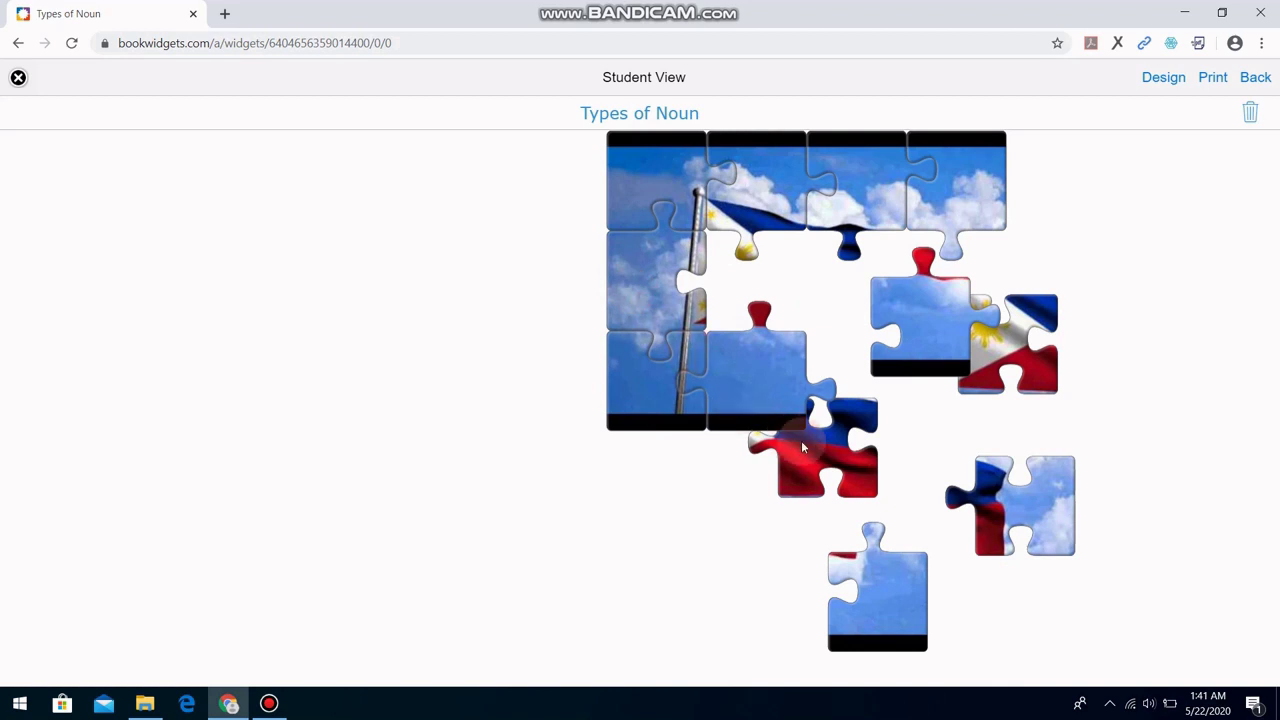
Complete the flag puzzle by fitting the remaining bottom-row and middle-row pieces.
drag(801, 448, 731, 534)
drag(923, 342, 855, 404)
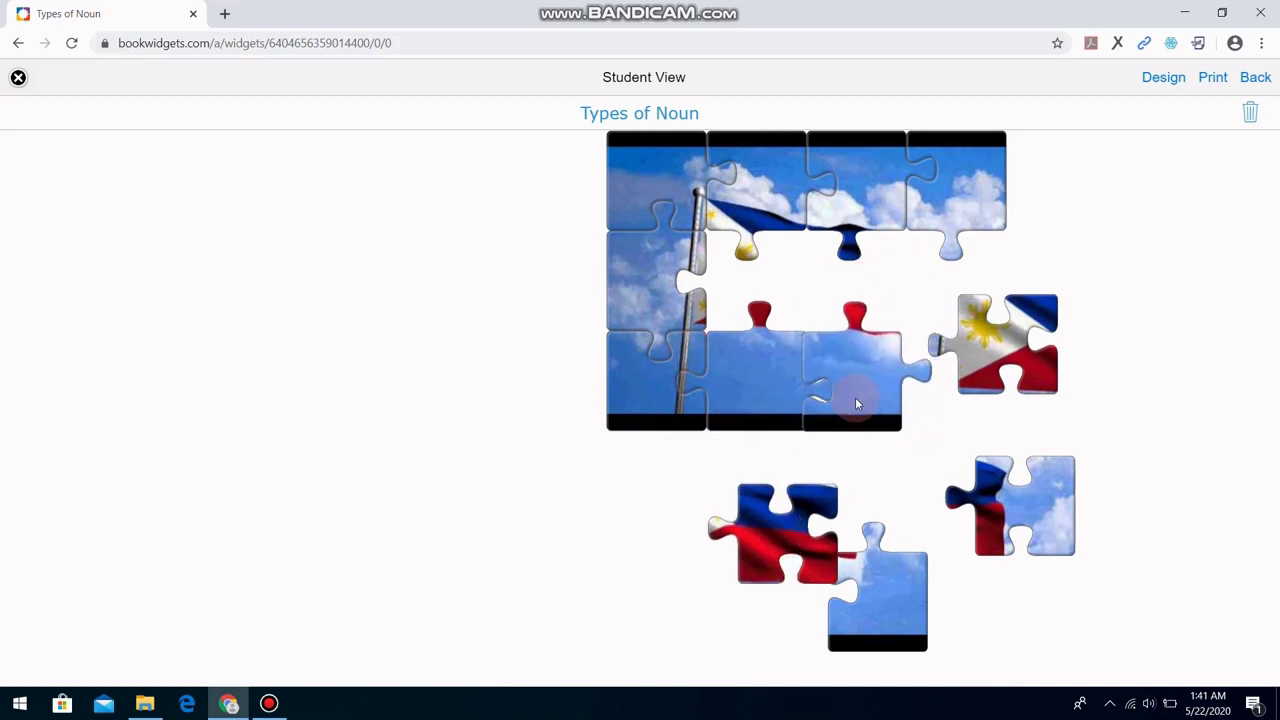
drag(1000, 344, 752, 288)
drag(1052, 475, 986, 251)
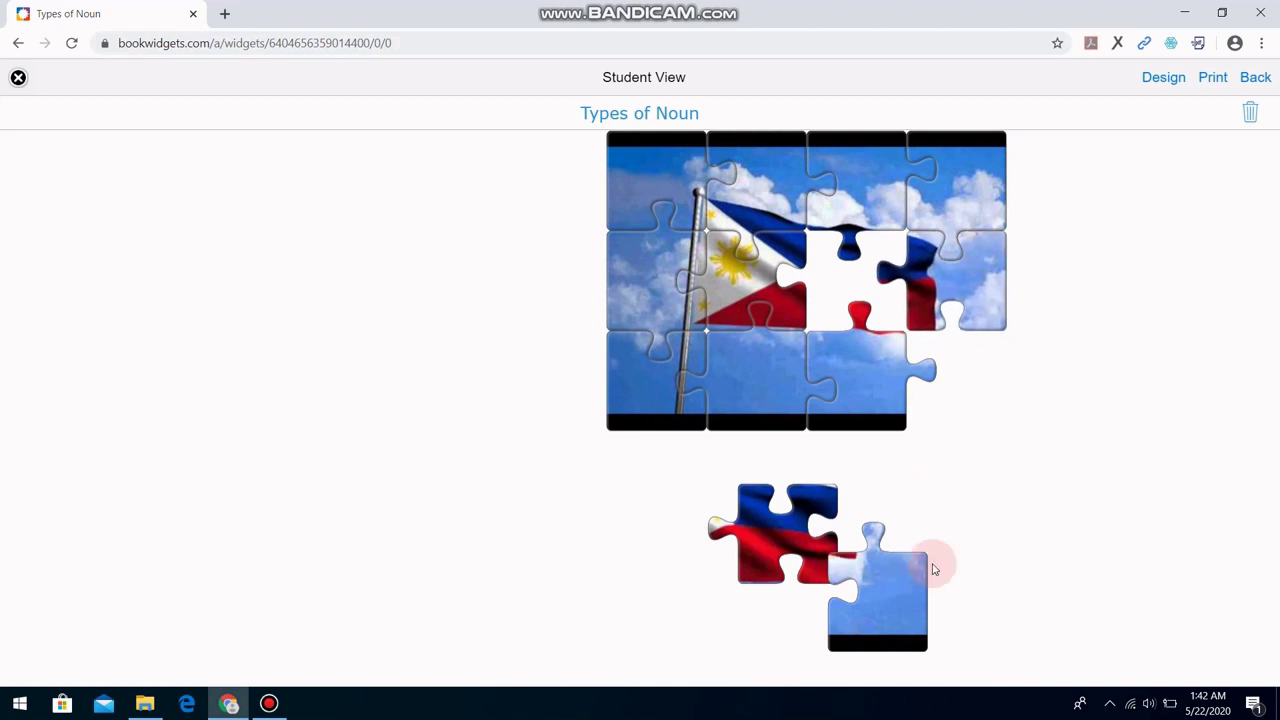
drag(933, 569, 982, 365)
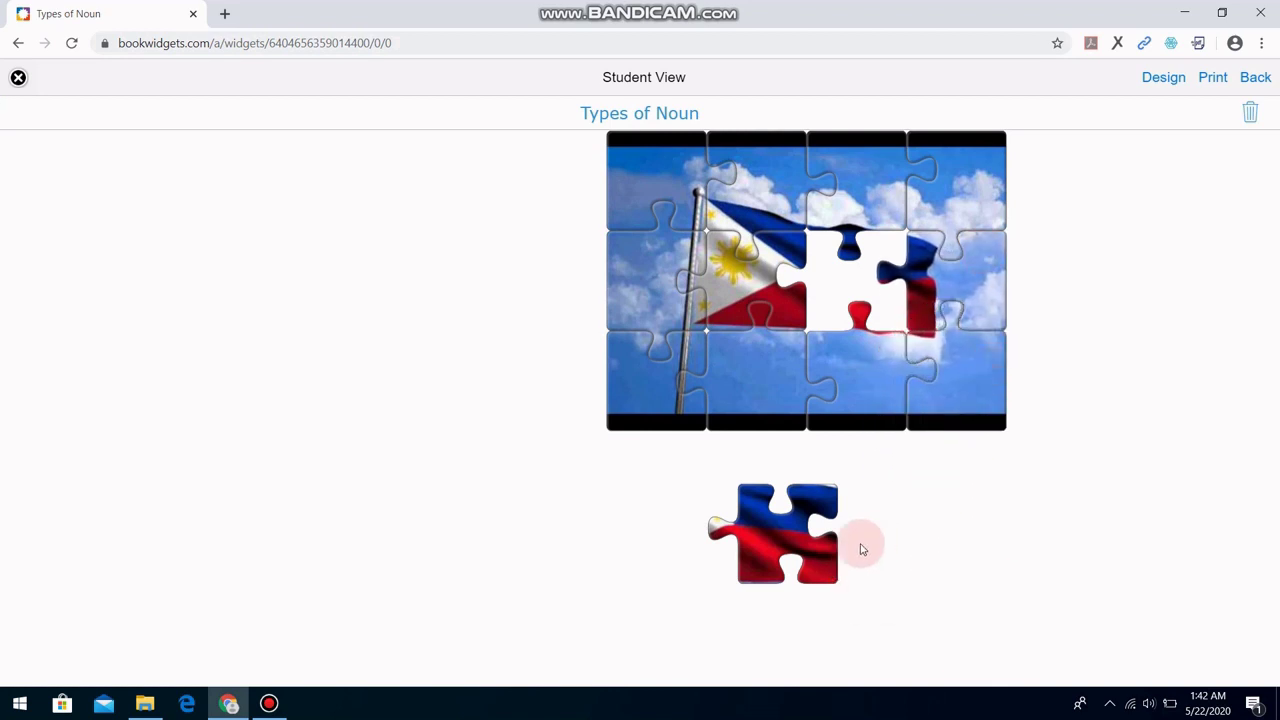
drag(808, 486, 885, 300)
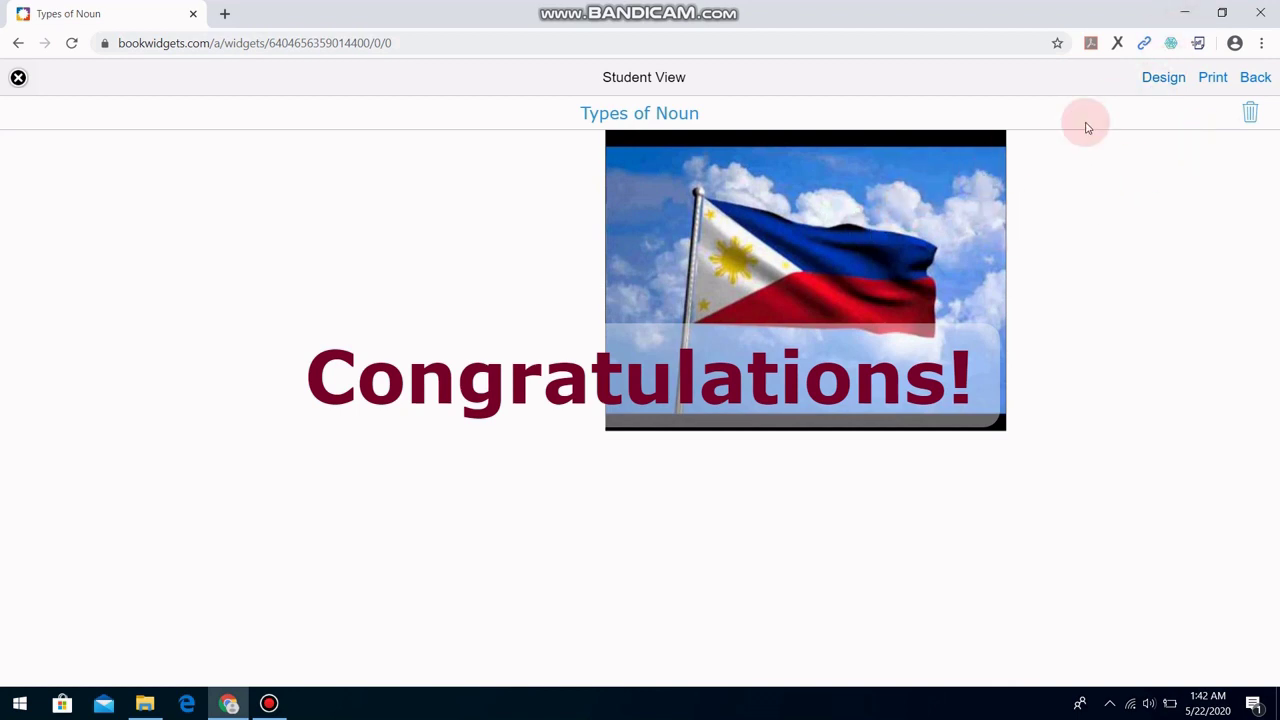
Examine the design options in the student view and return to the widget editor.
click(1164, 84)
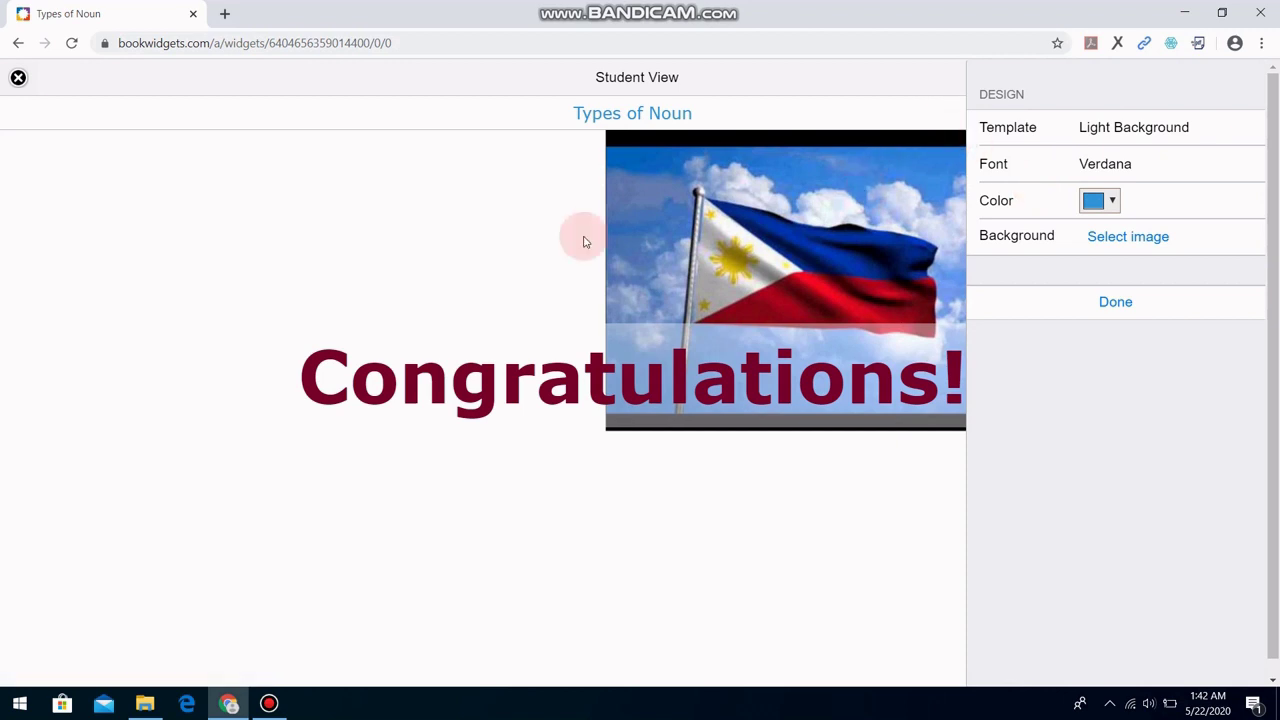
click(1145, 306)
click(1250, 78)
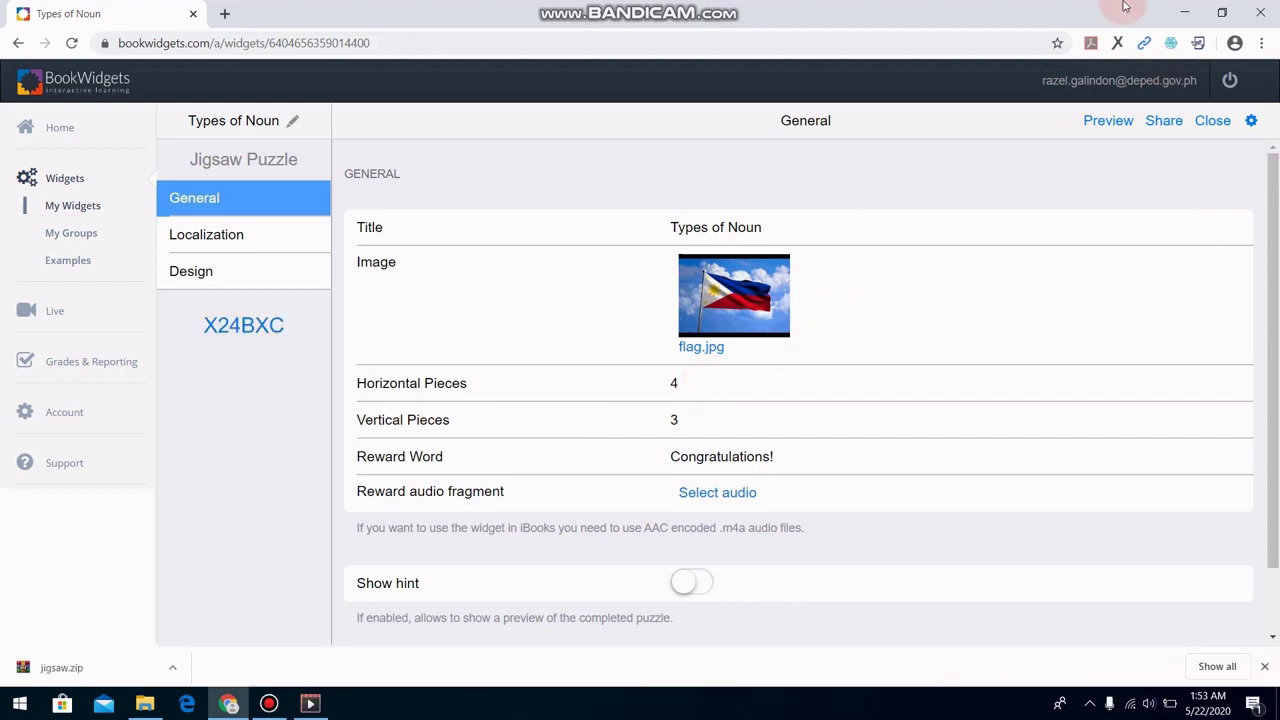
Download the jigsaw widget as a ZIP archive named "jigsaw p" in the Pictures folder.
click(1256, 129)
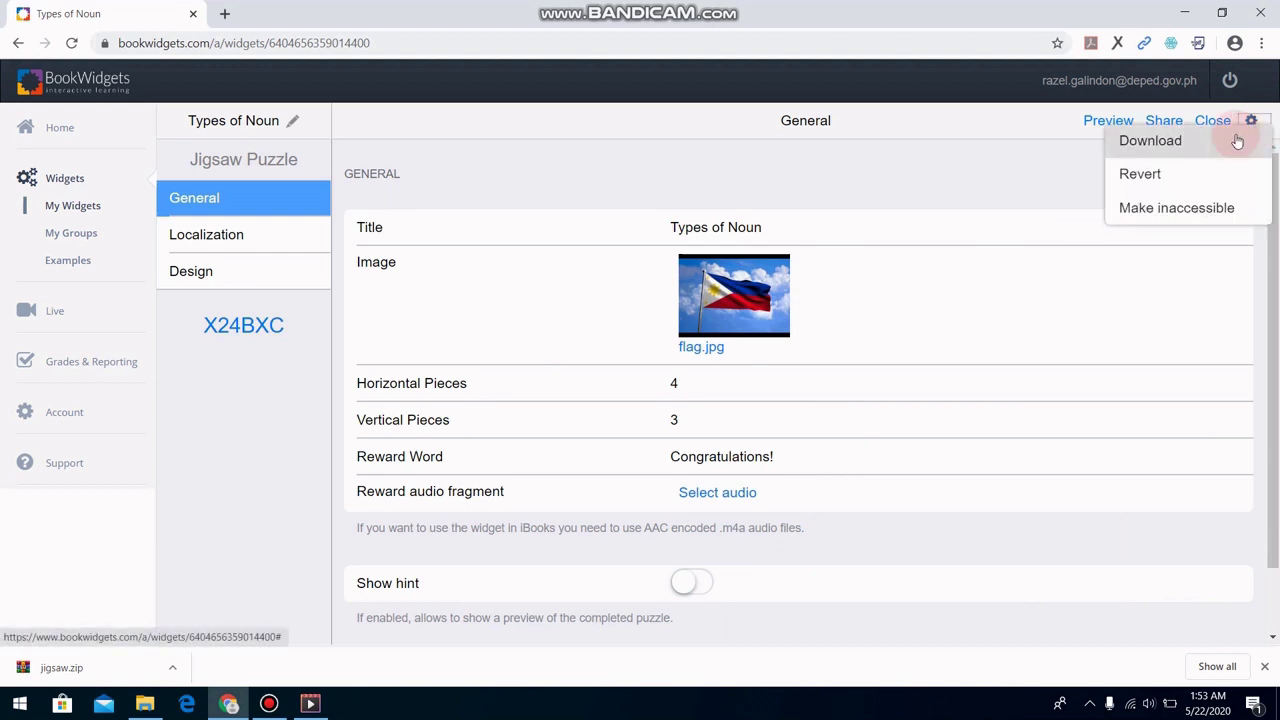
click(1177, 152)
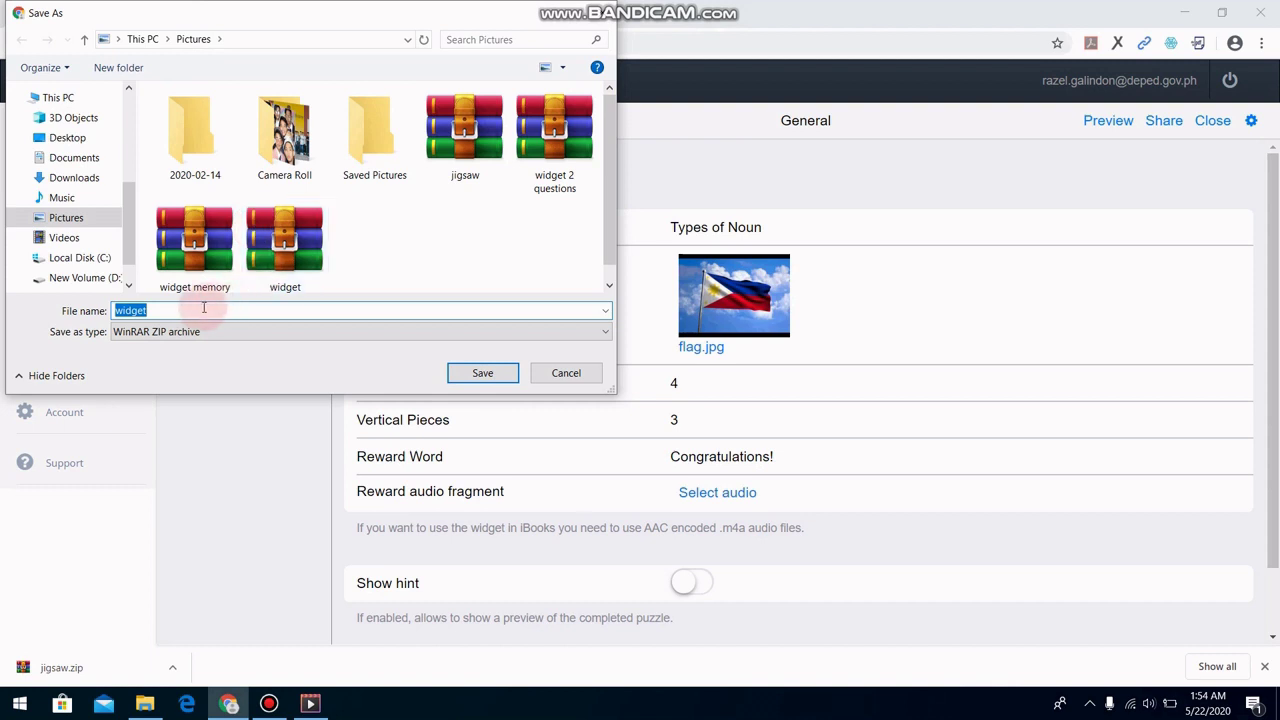
click(482, 372)
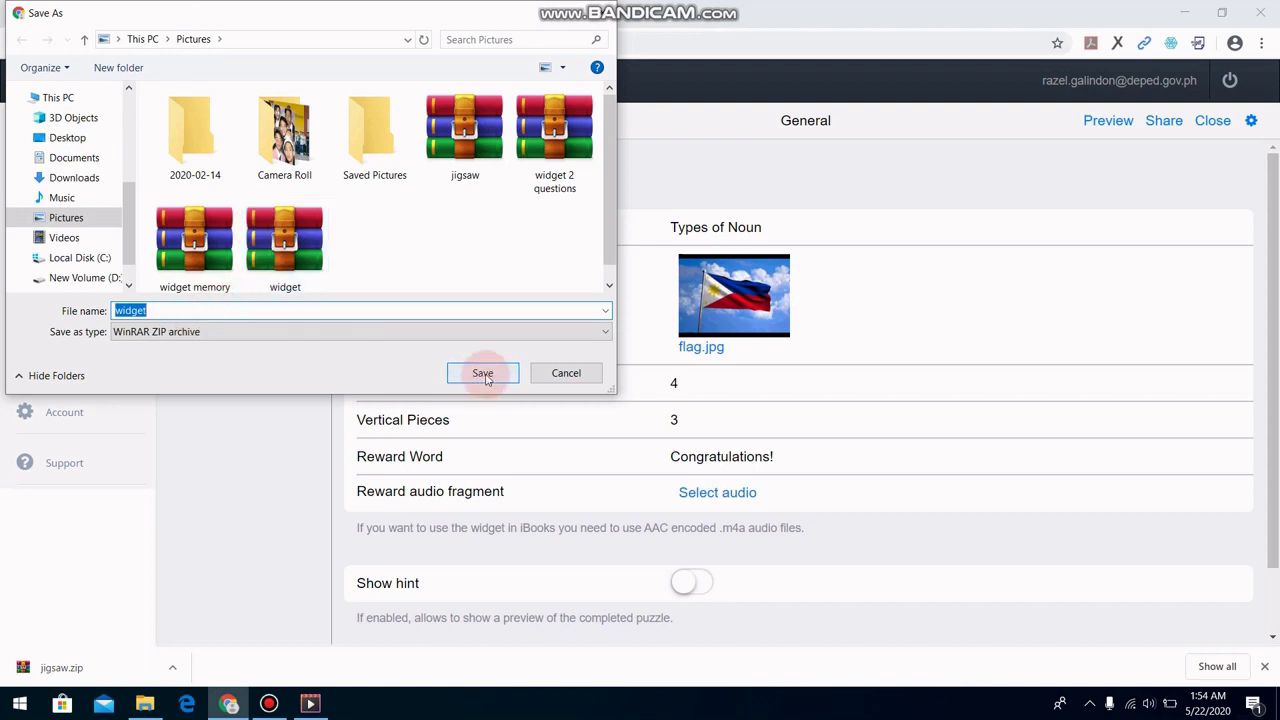
click(230, 308)
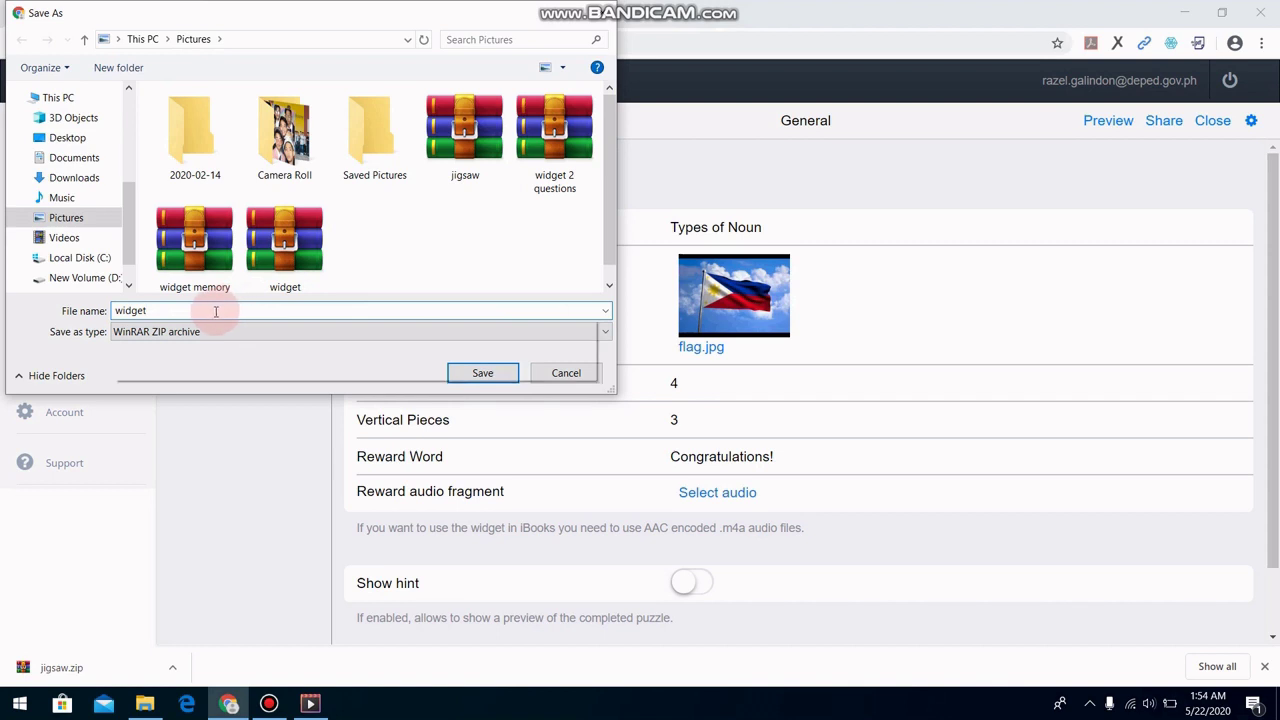
key(BackSpace)
key(BackSpace)
key(BackSpace)
key(BackSpace)
key(BackSpace)
key(BackSpace)
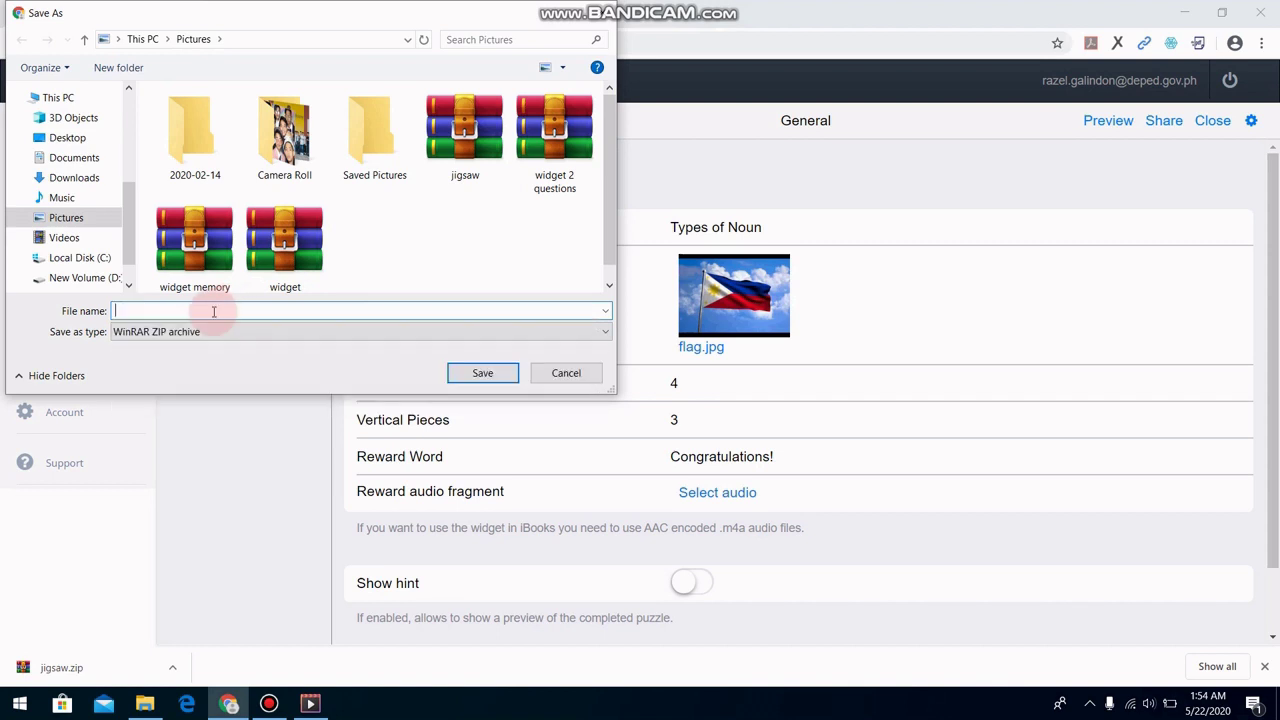
text(jigsaw)
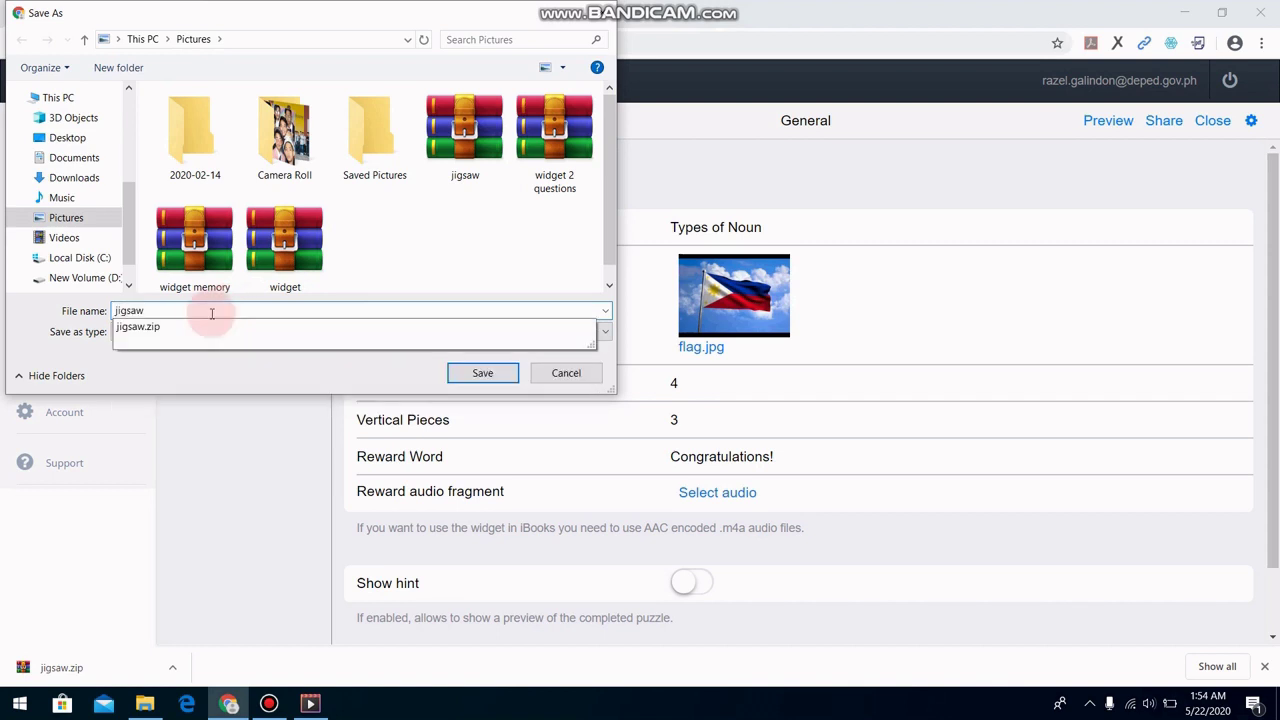
text( p)
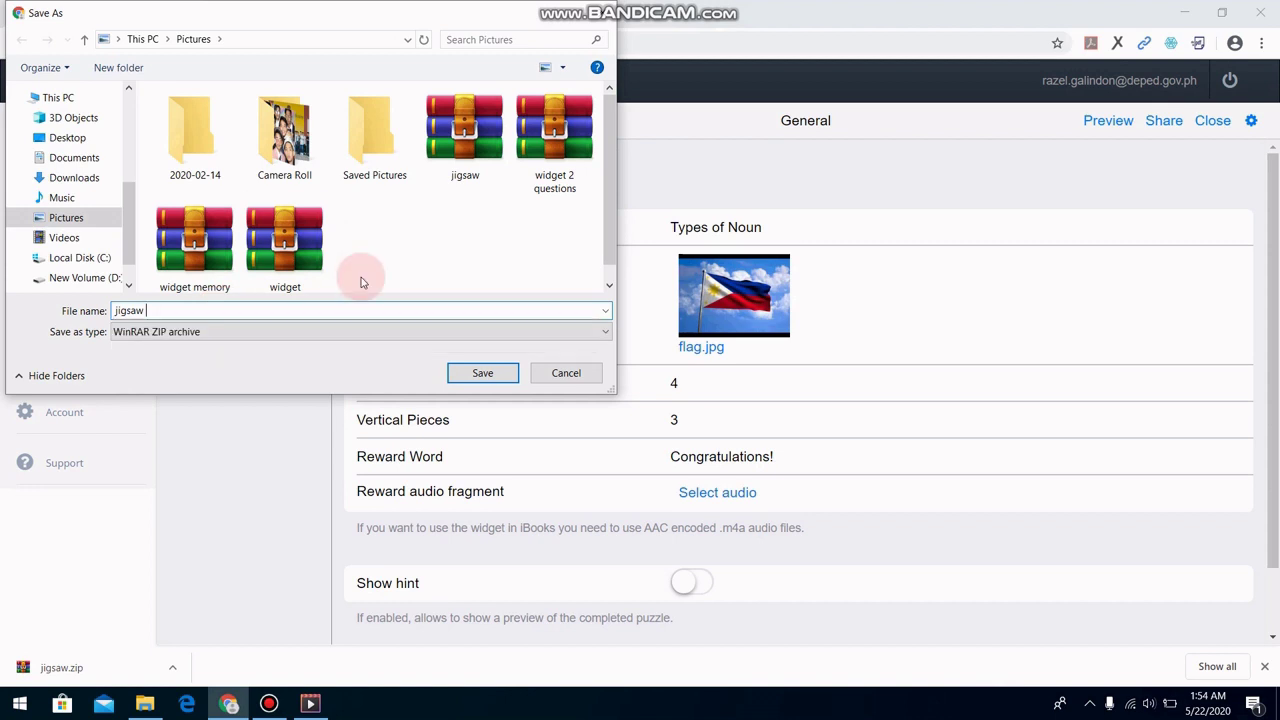
click(482, 373)
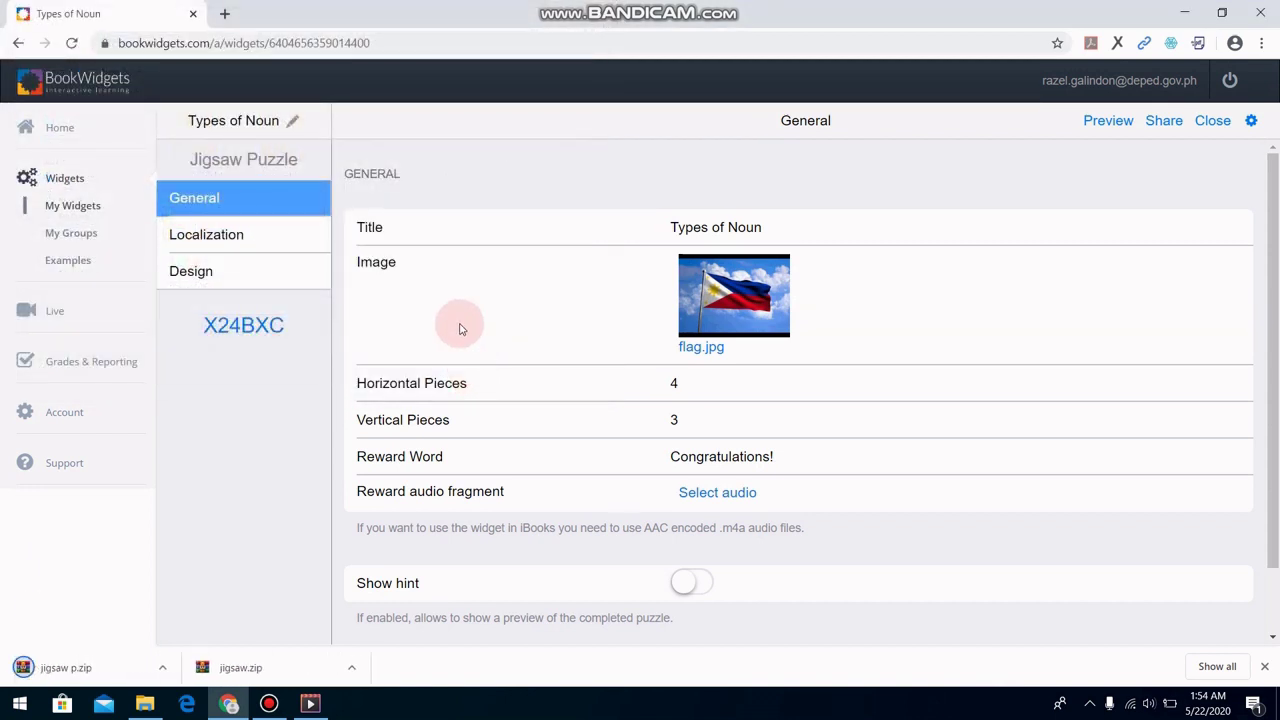
Examine the options for sharing the jigsaw widget to Google Classroom and close them without sending.
click(1172, 124)
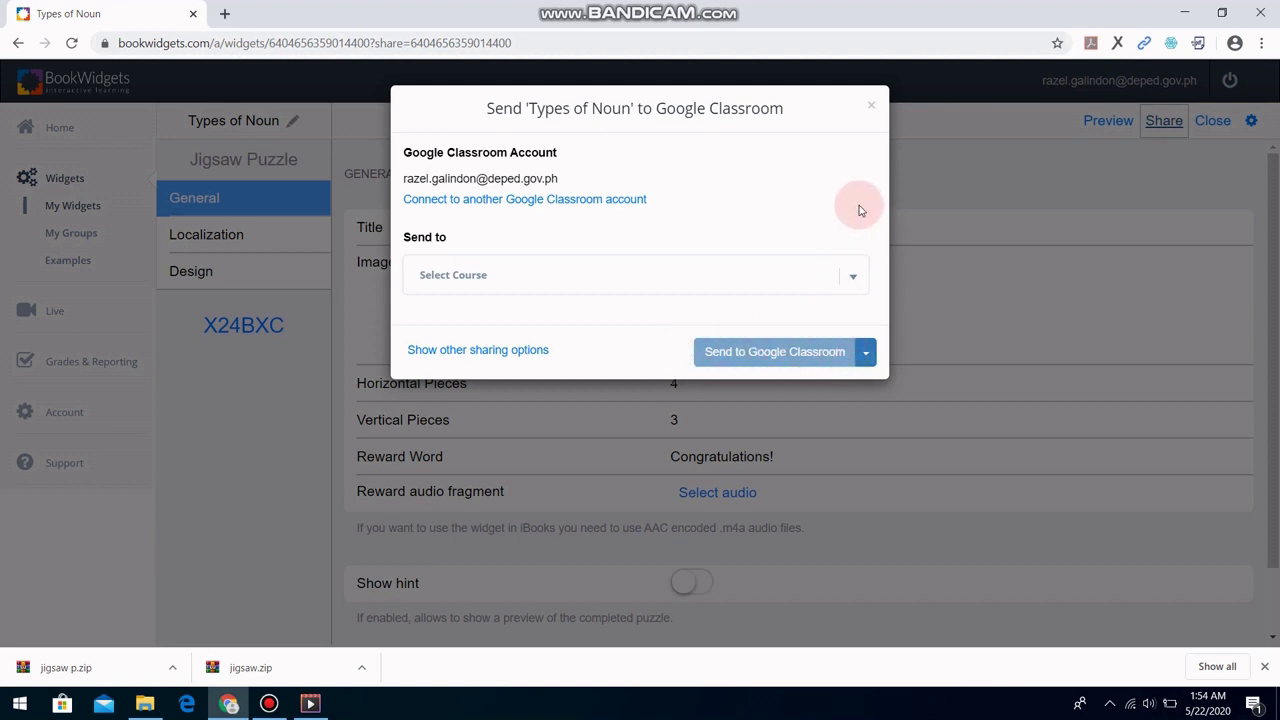
click(871, 105)
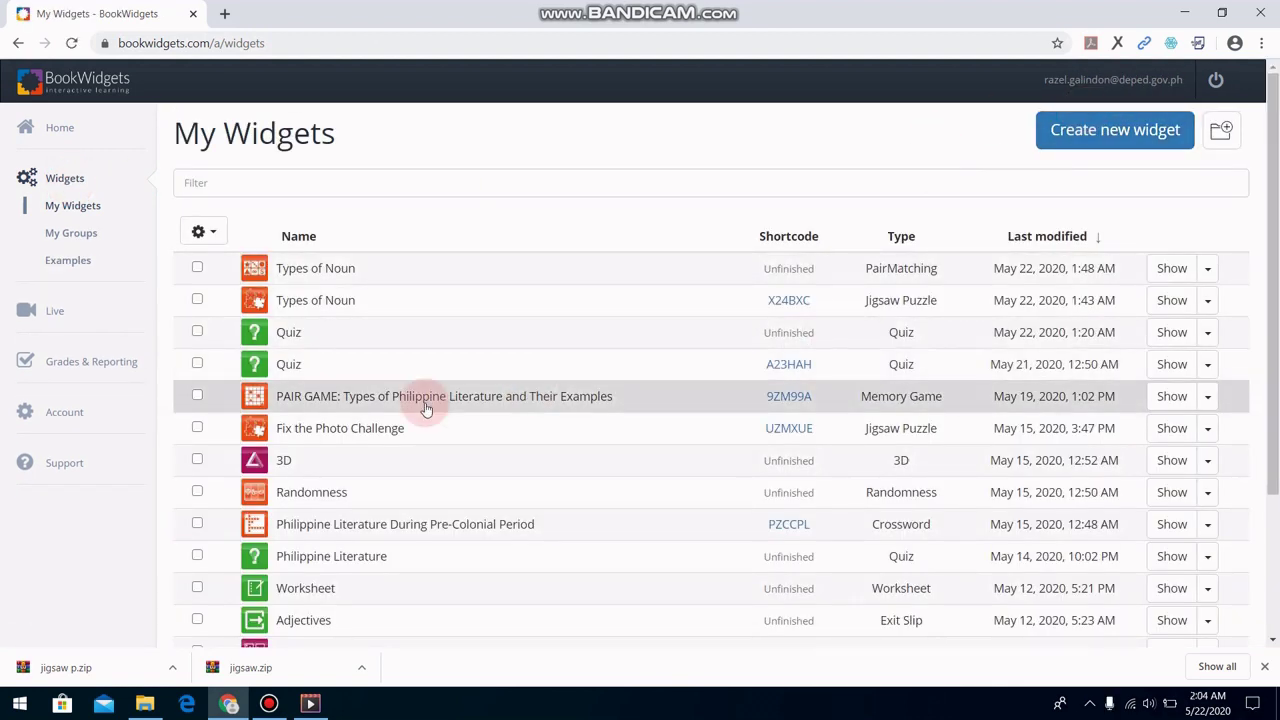
Create a new PairMatching widget from the Games category and title it "Types of Noun".
click(1084, 137)
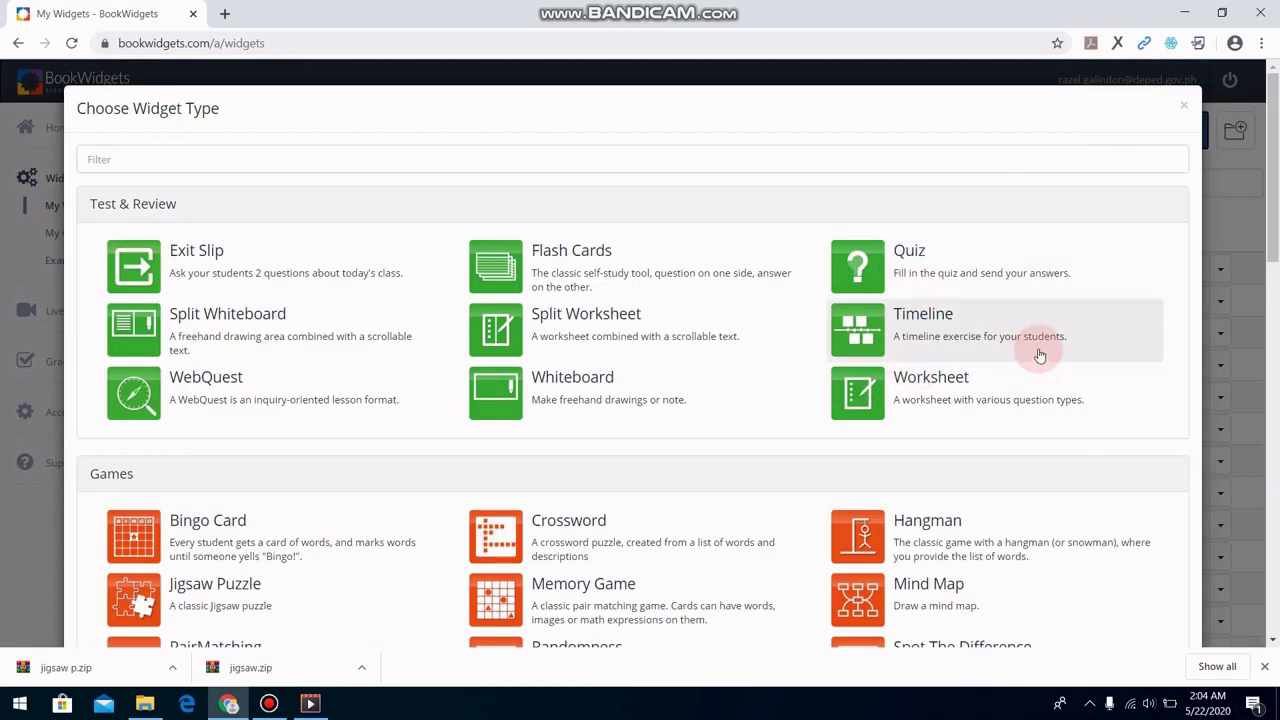
scroll(1043, 349, down, 2)
scroll(1040, 354, down, 1)
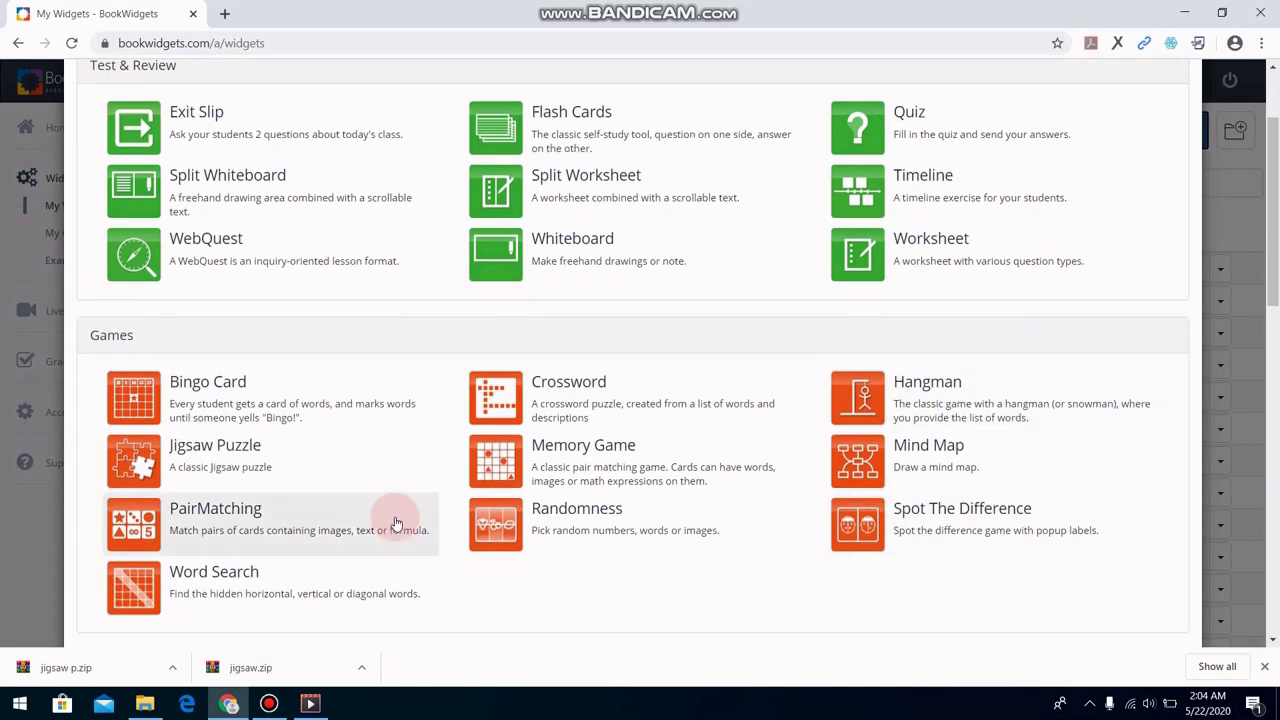
click(132, 540)
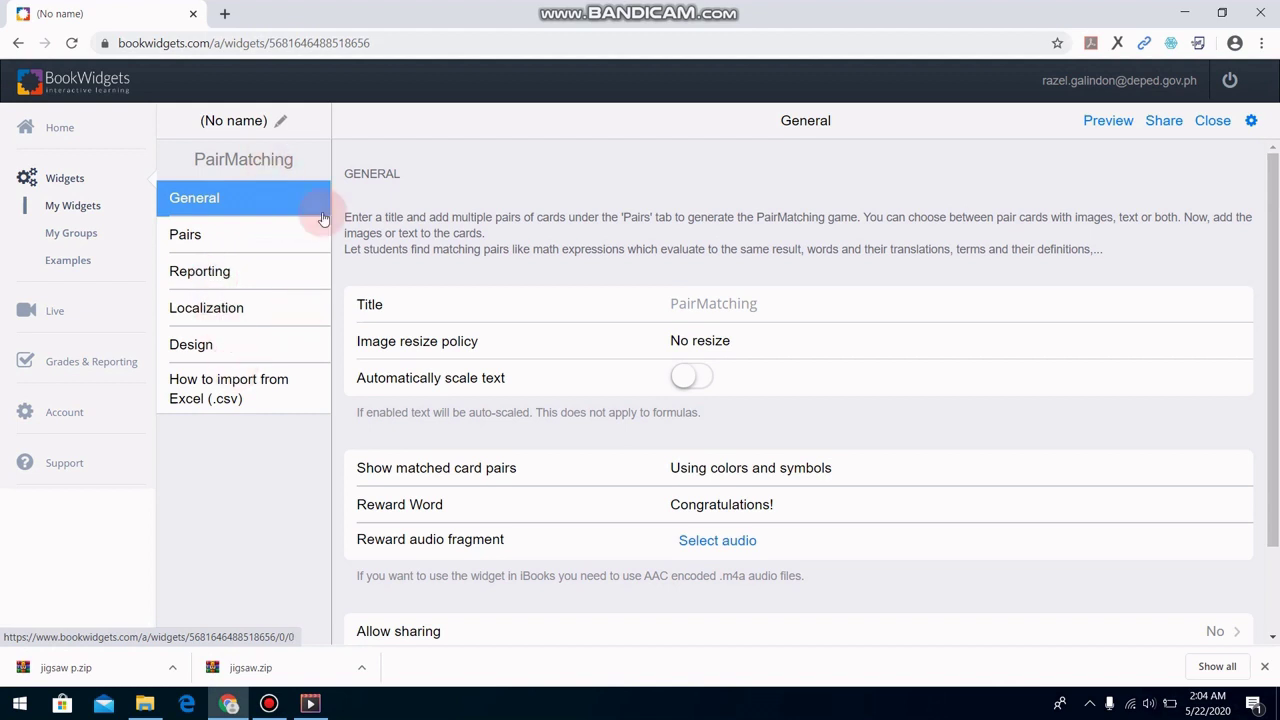
click(728, 294)
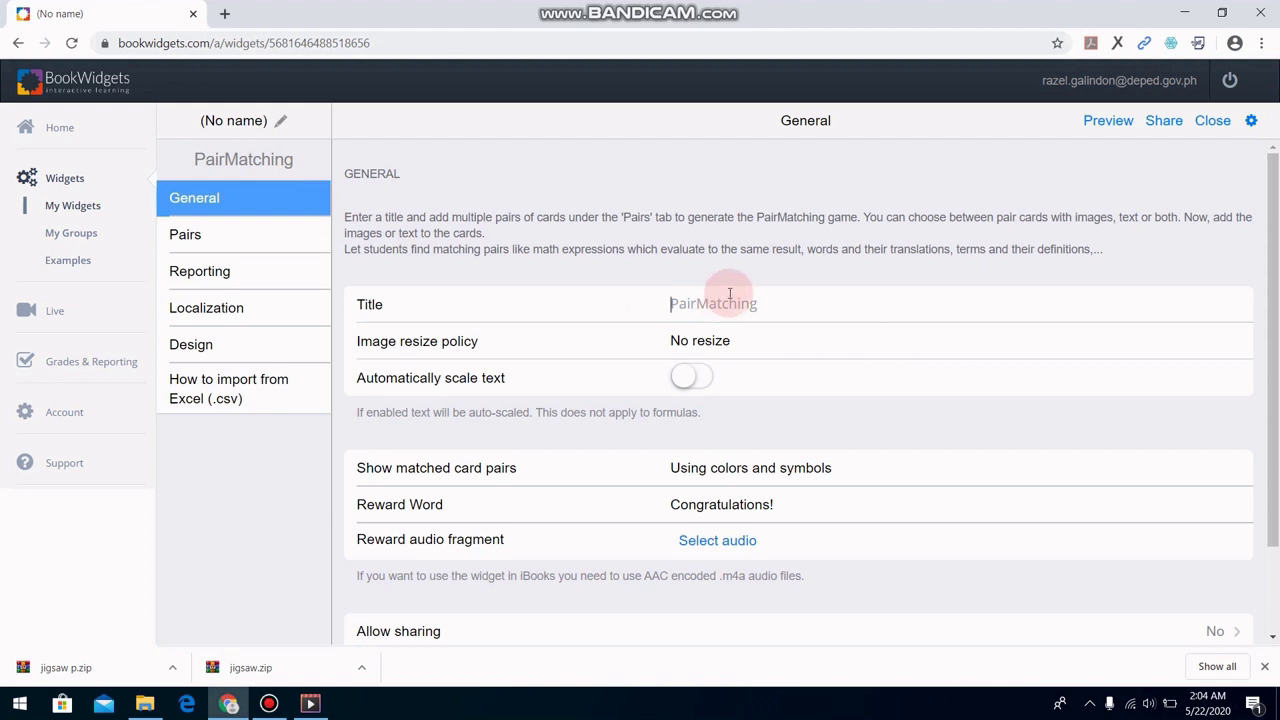
text(Types of Noun)
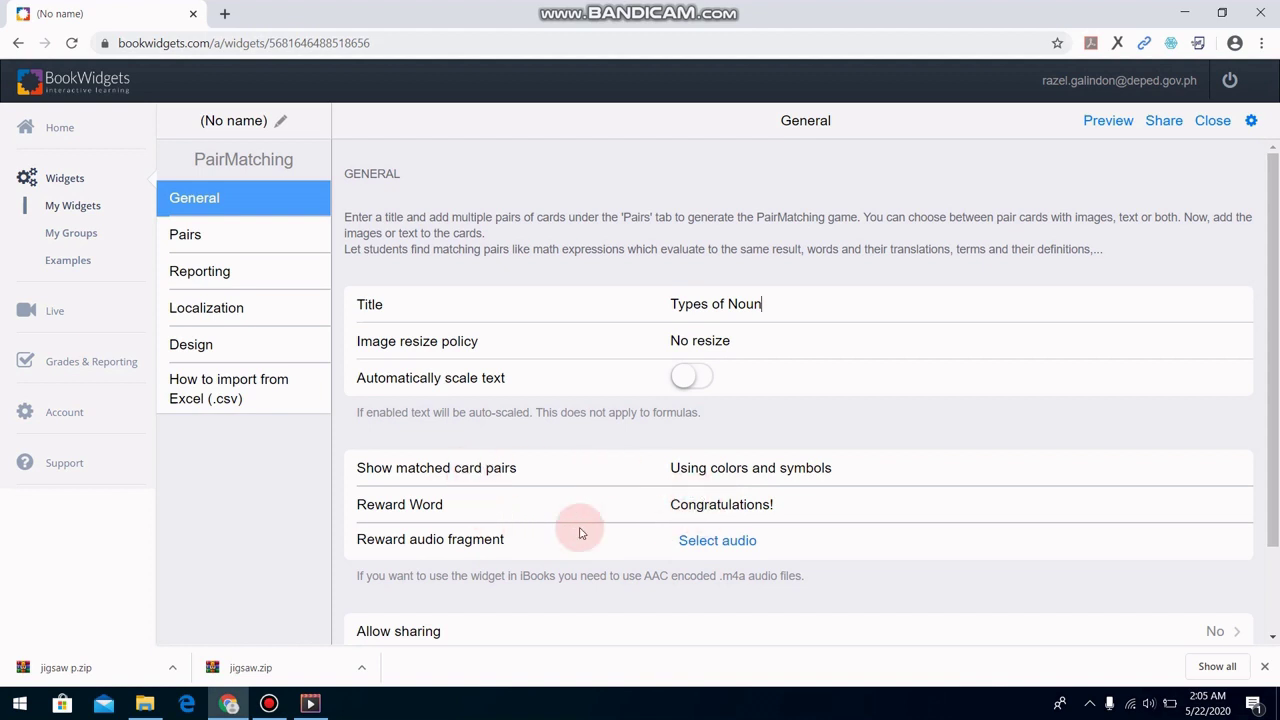
Replace the game's reward word with "Job well done. Keep it up!".
click(772, 504)
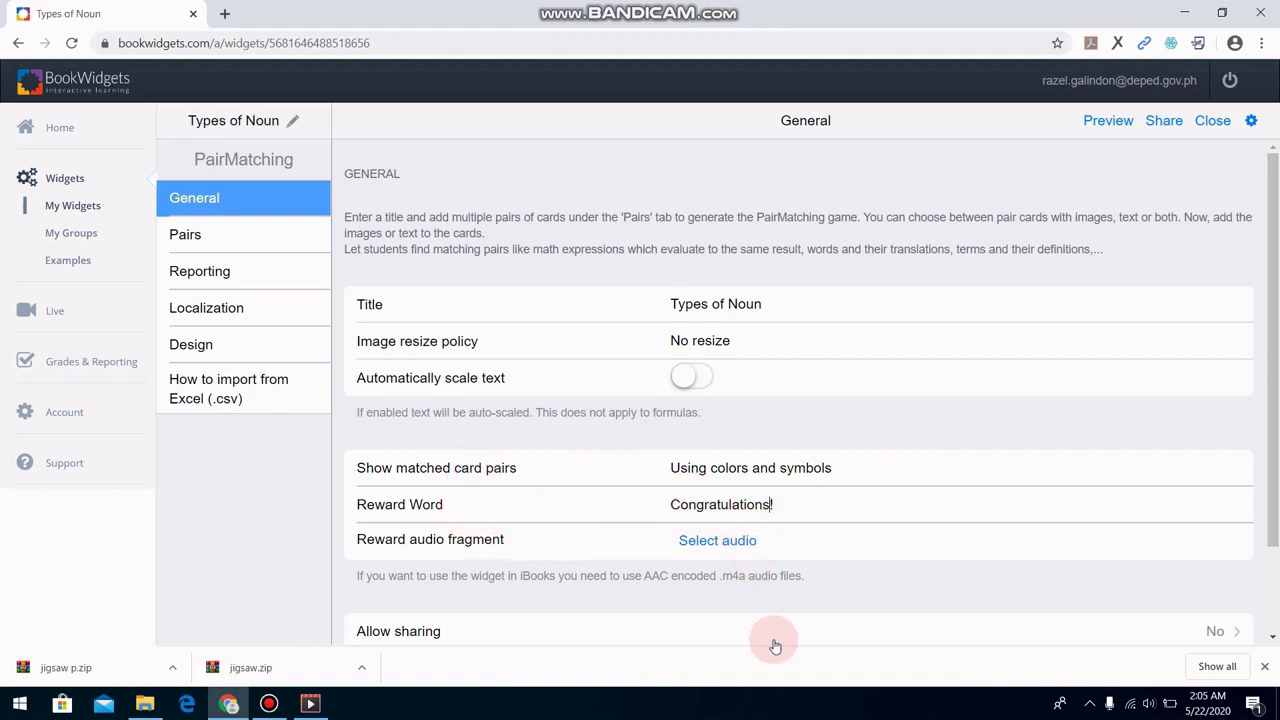
key(BackSpace)
key(BackSpace)
key(BackSpace)
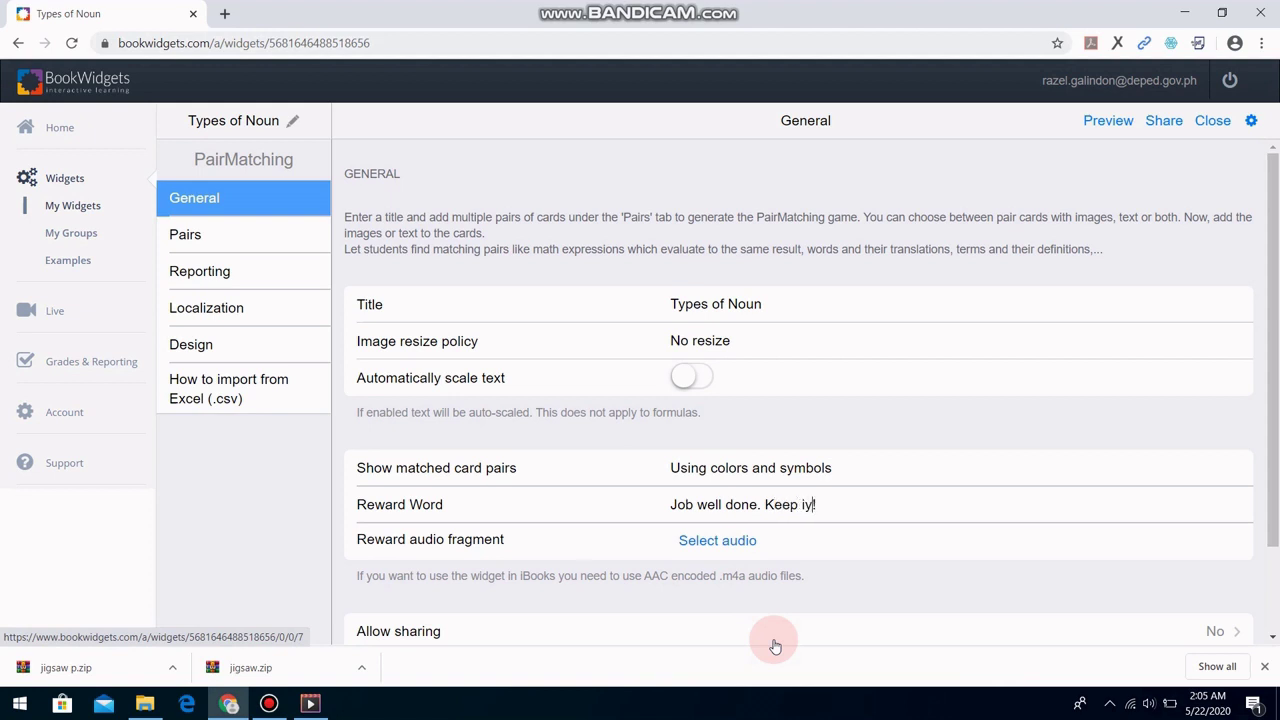
text(t up)
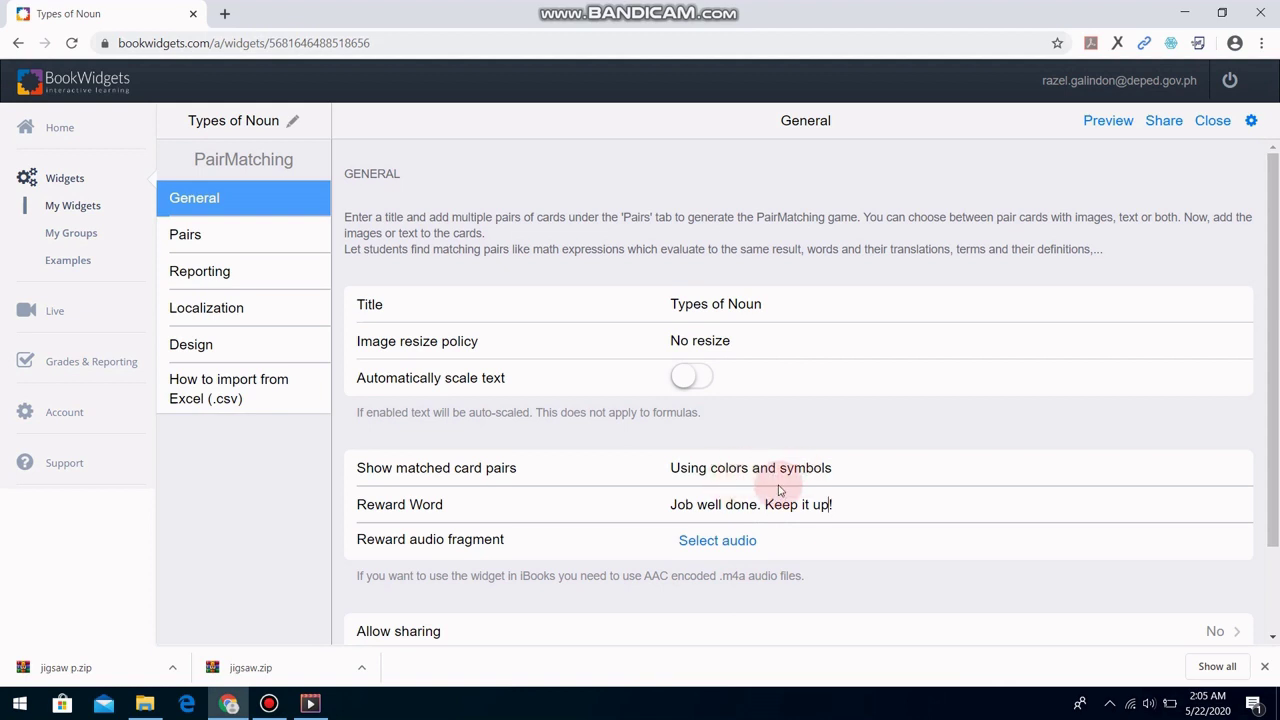
Add an Image - Text card pair with the text "Common" and the bag image from the Pictures folder.
click(194, 245)
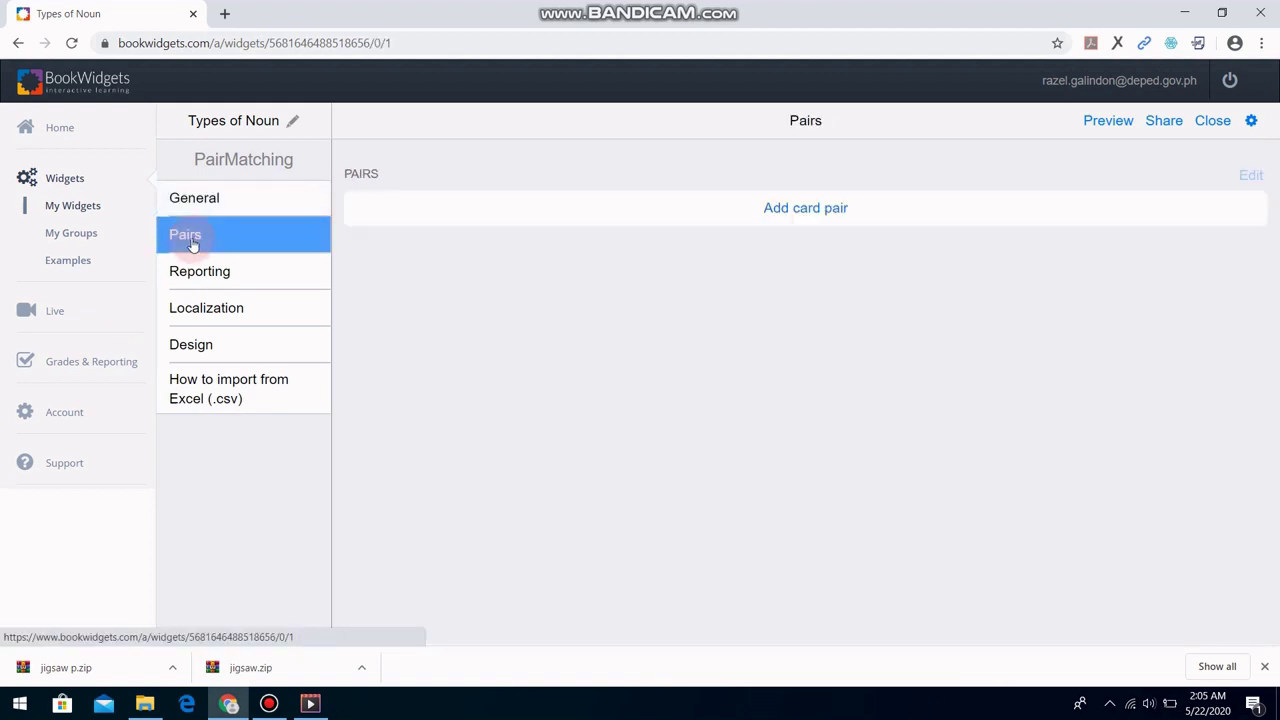
click(800, 210)
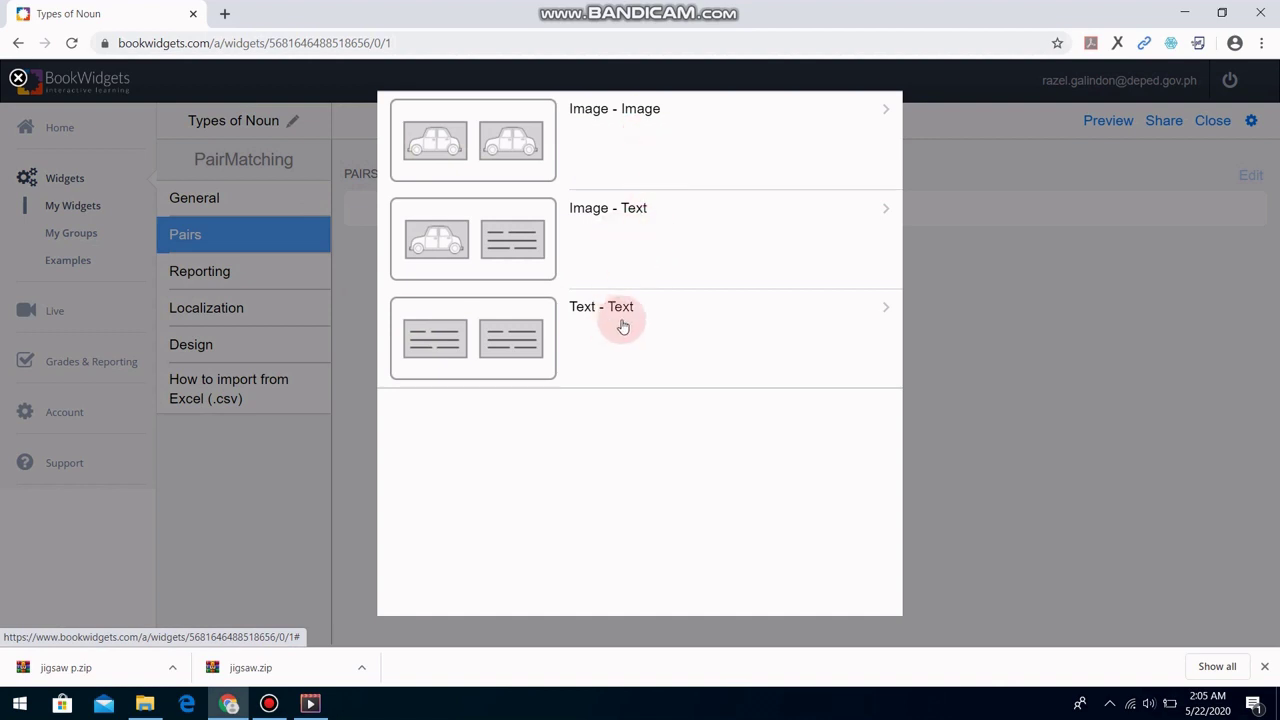
click(614, 220)
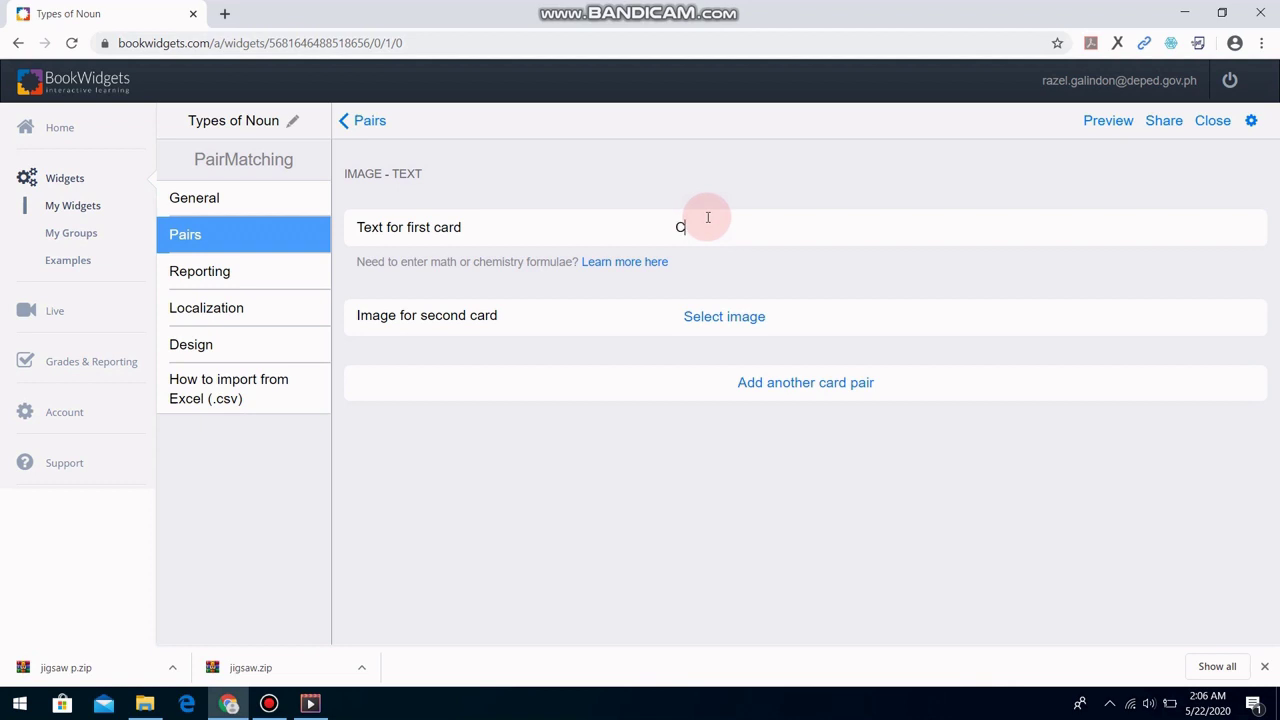
click(709, 317)
click(730, 215)
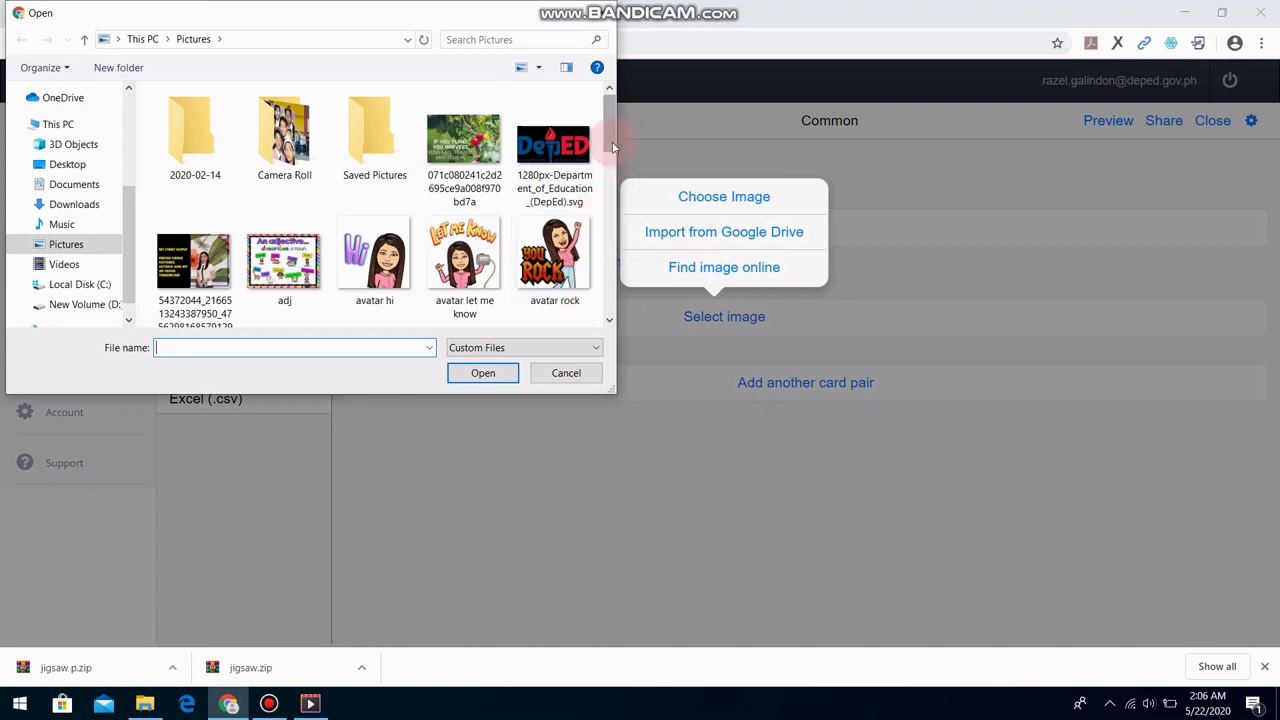
drag(612, 148, 612, 198)
click(194, 190)
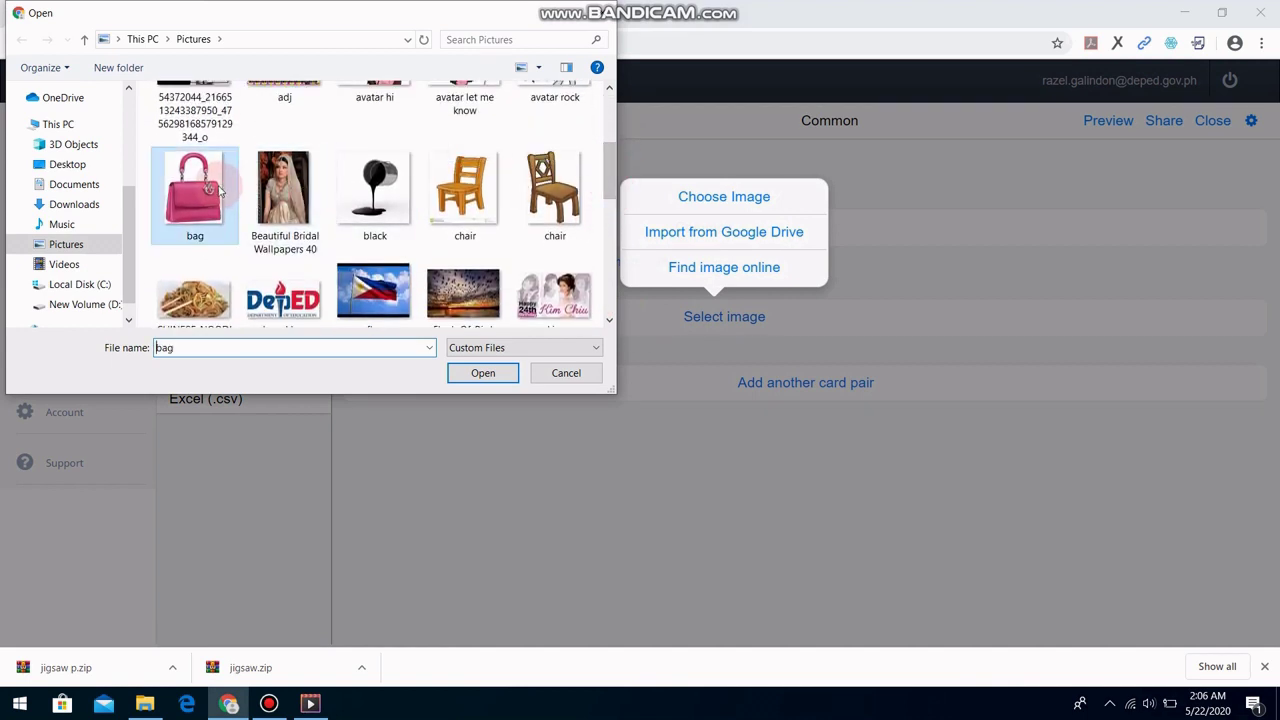
click(479, 373)
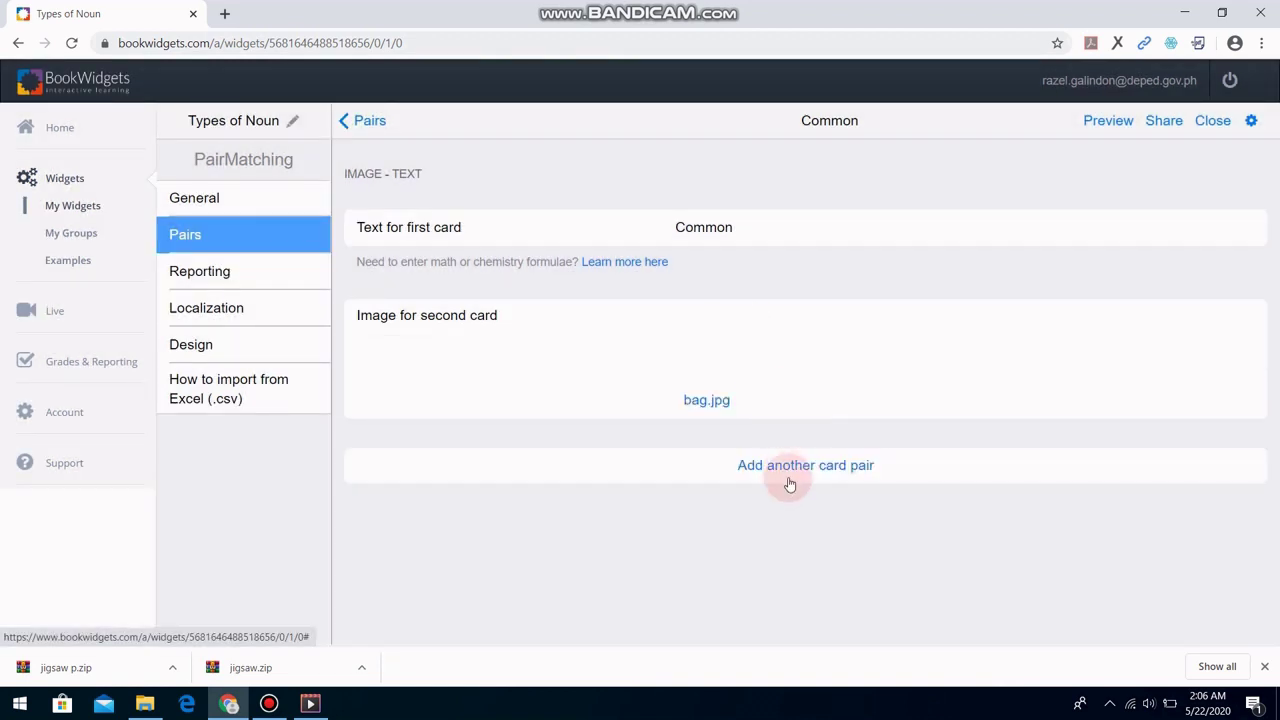
Add another Image - Text card pair with the text "Proper" and the picture file "kim".
click(829, 466)
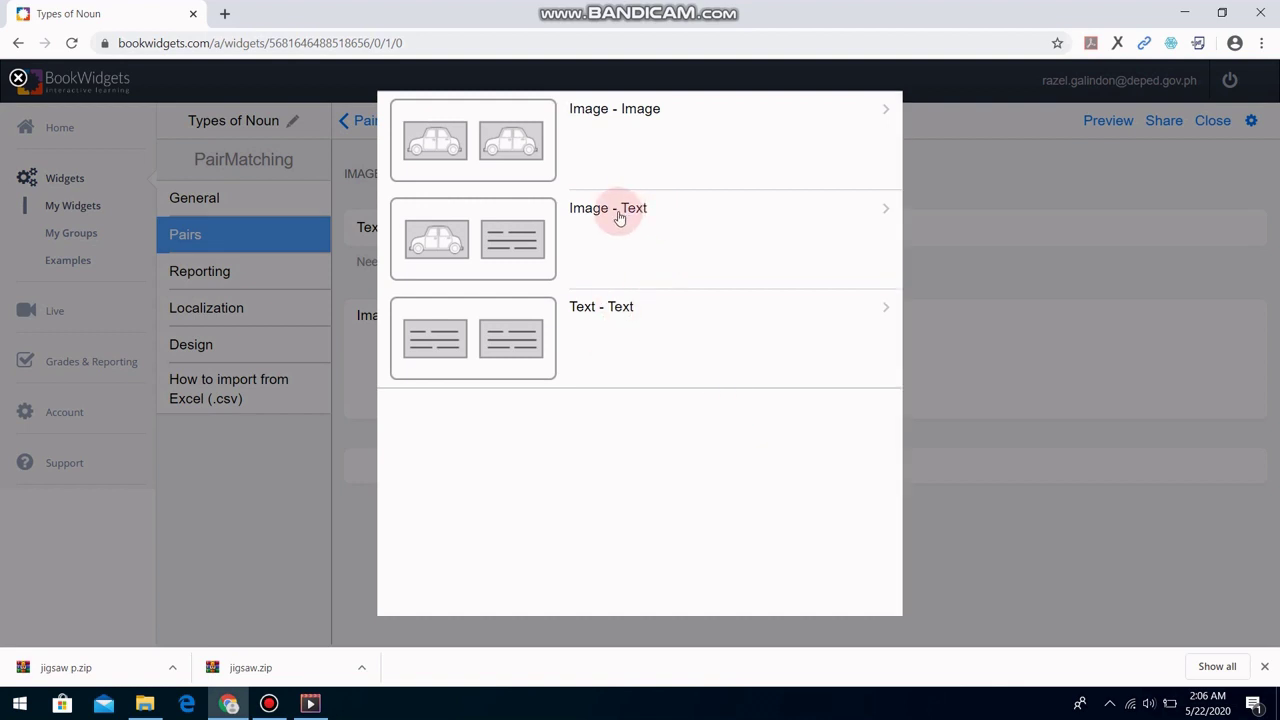
click(617, 219)
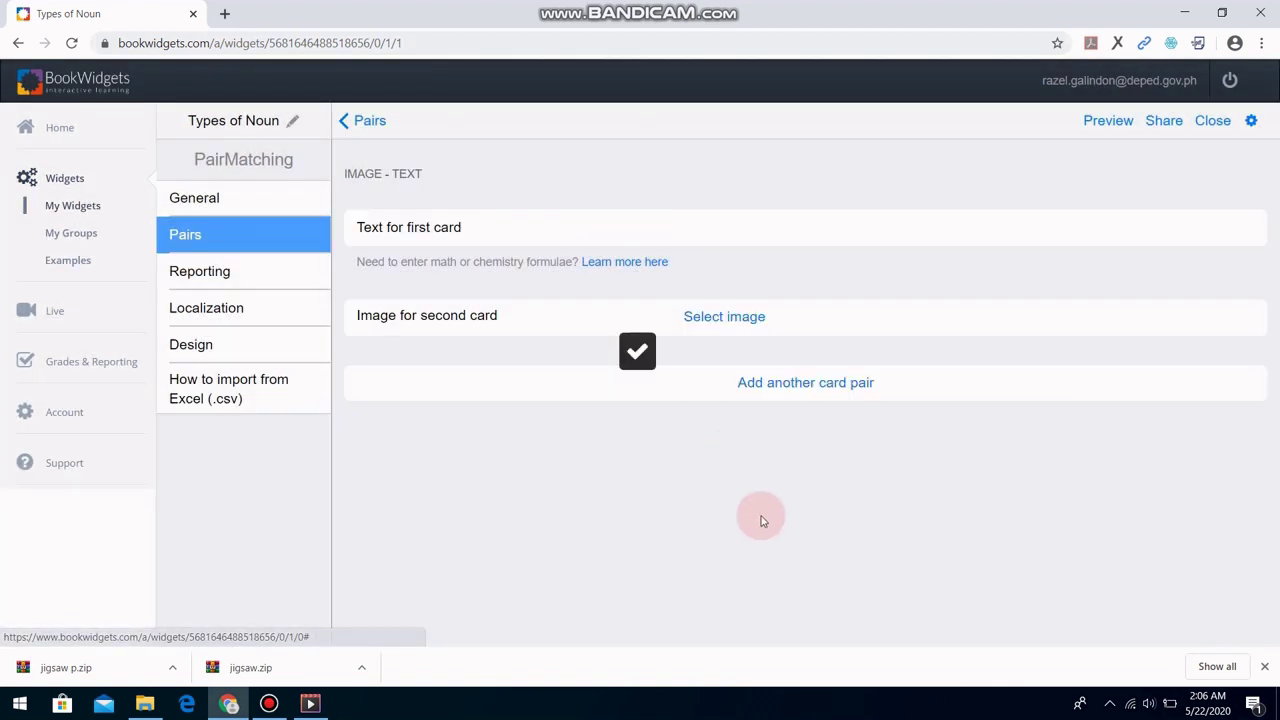
click(720, 229)
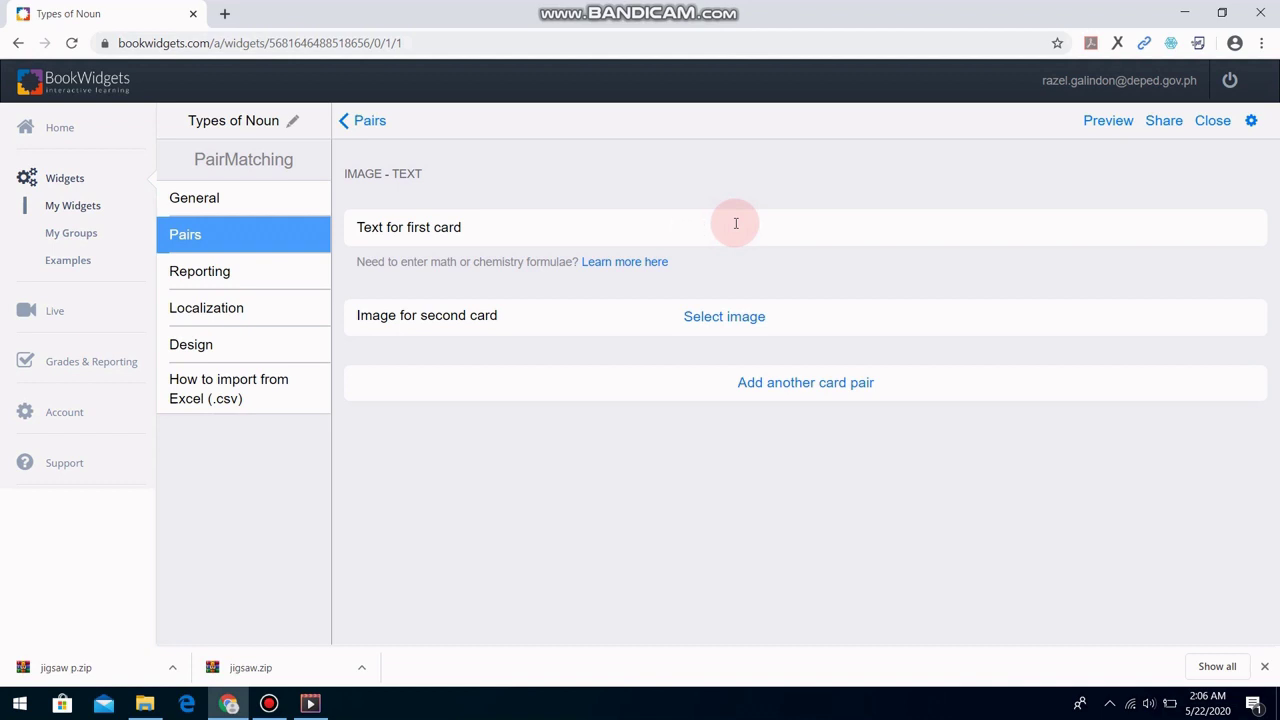
text(Proper)
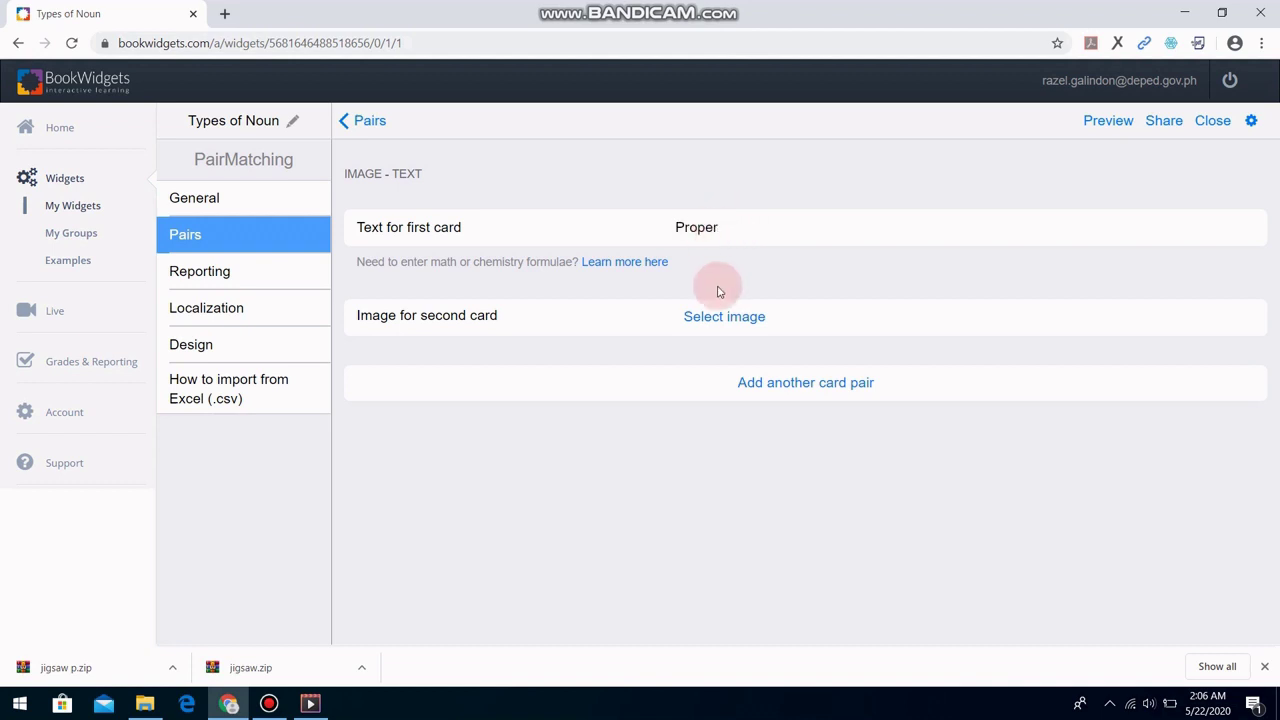
click(724, 316)
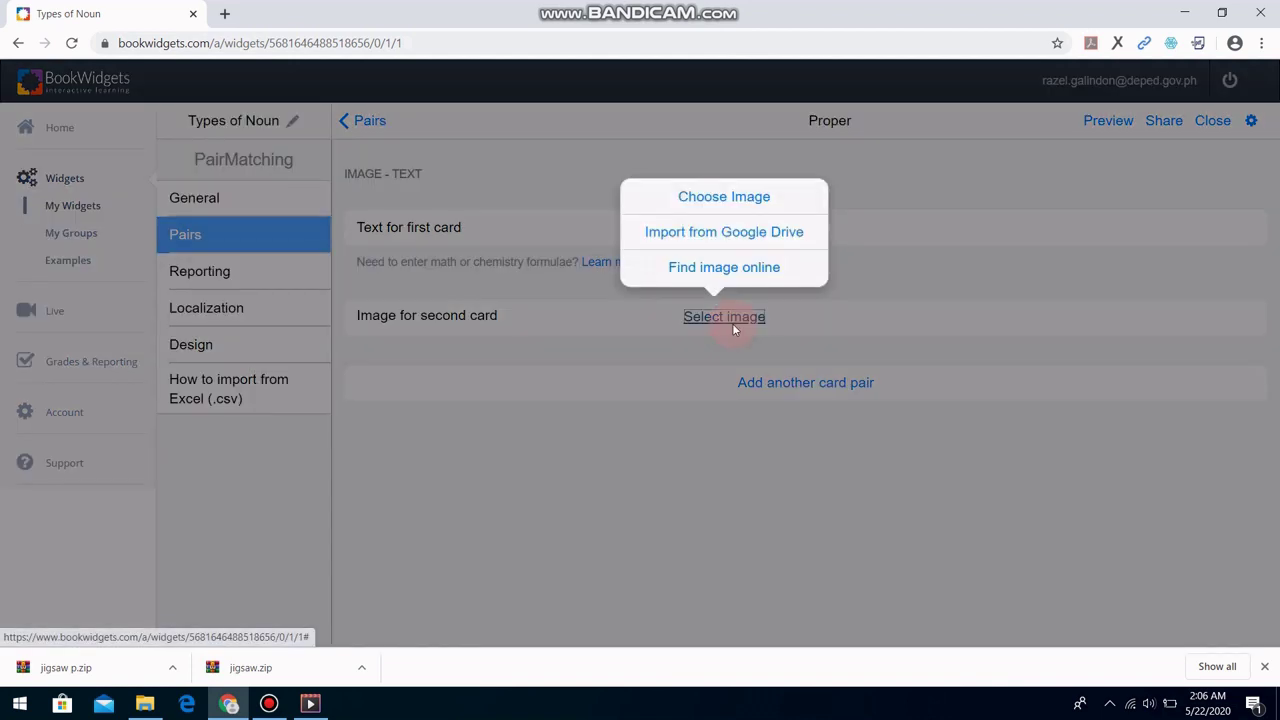
click(758, 203)
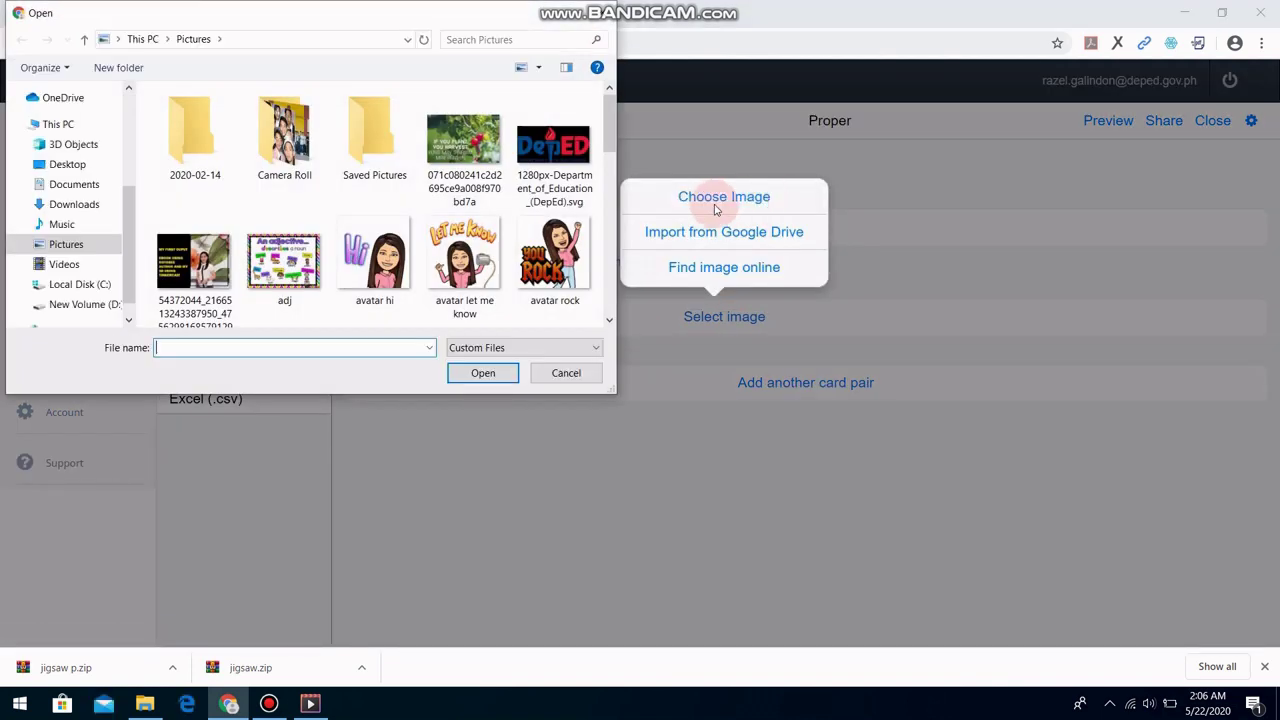
drag(605, 143, 604, 215)
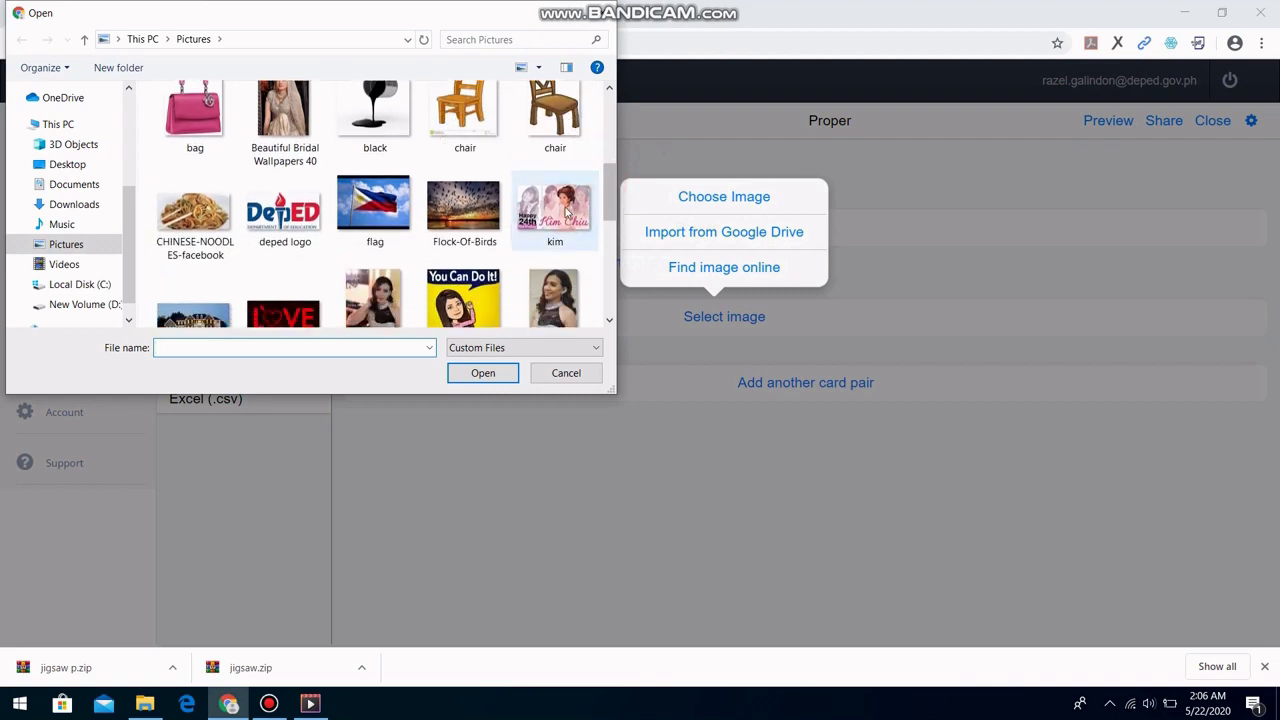
click(555, 210)
click(483, 373)
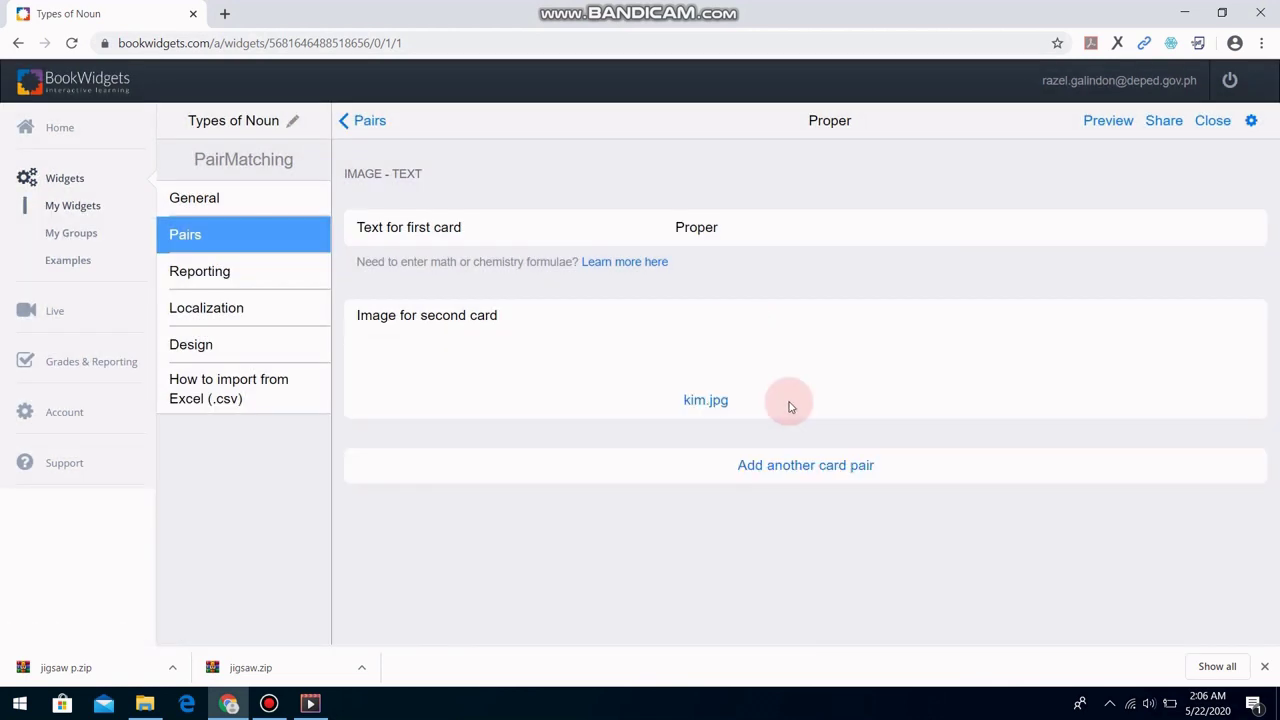
Add another Image - Text card pair with the text "Concrete" and the orange wooden chair image.
click(797, 468)
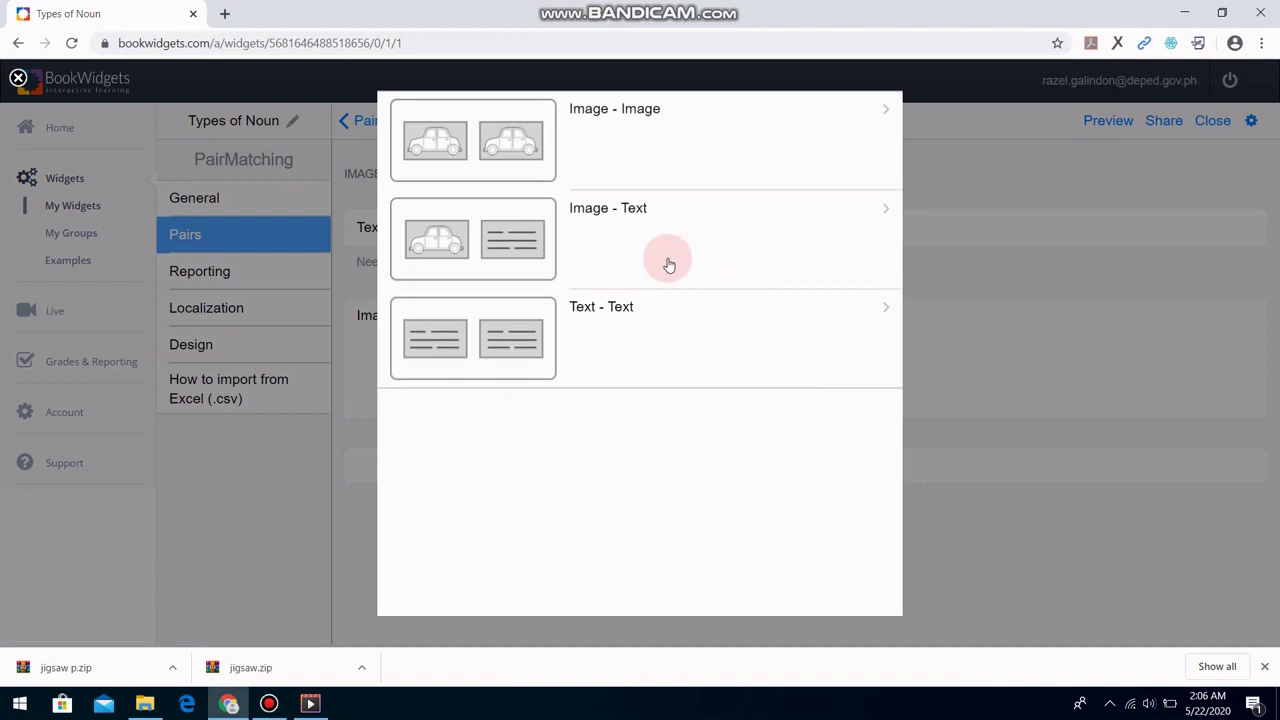
click(609, 218)
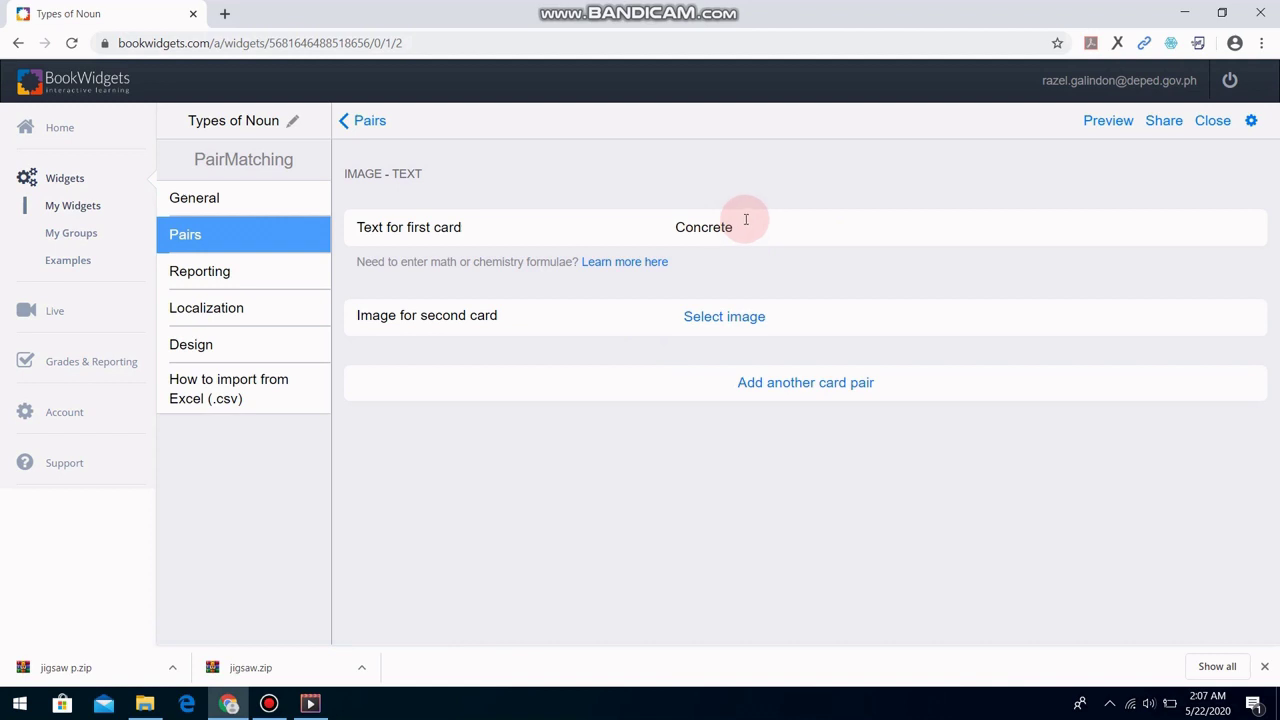
click(724, 318)
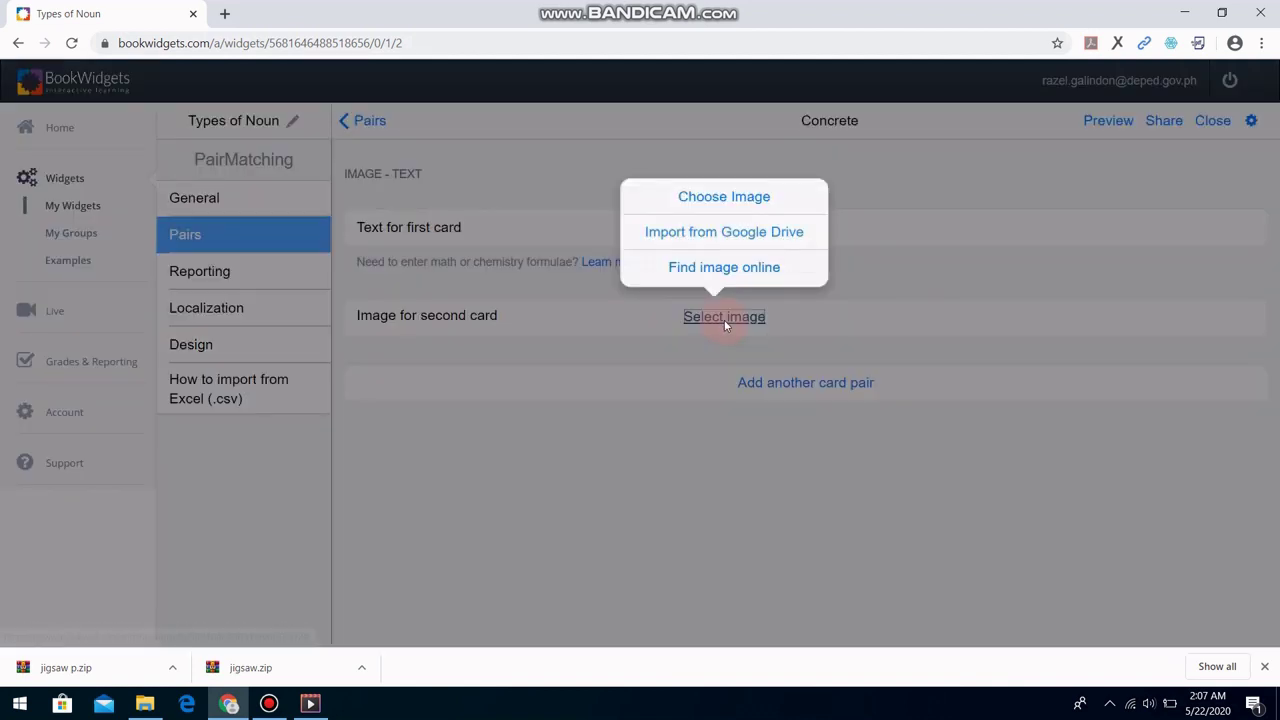
click(722, 192)
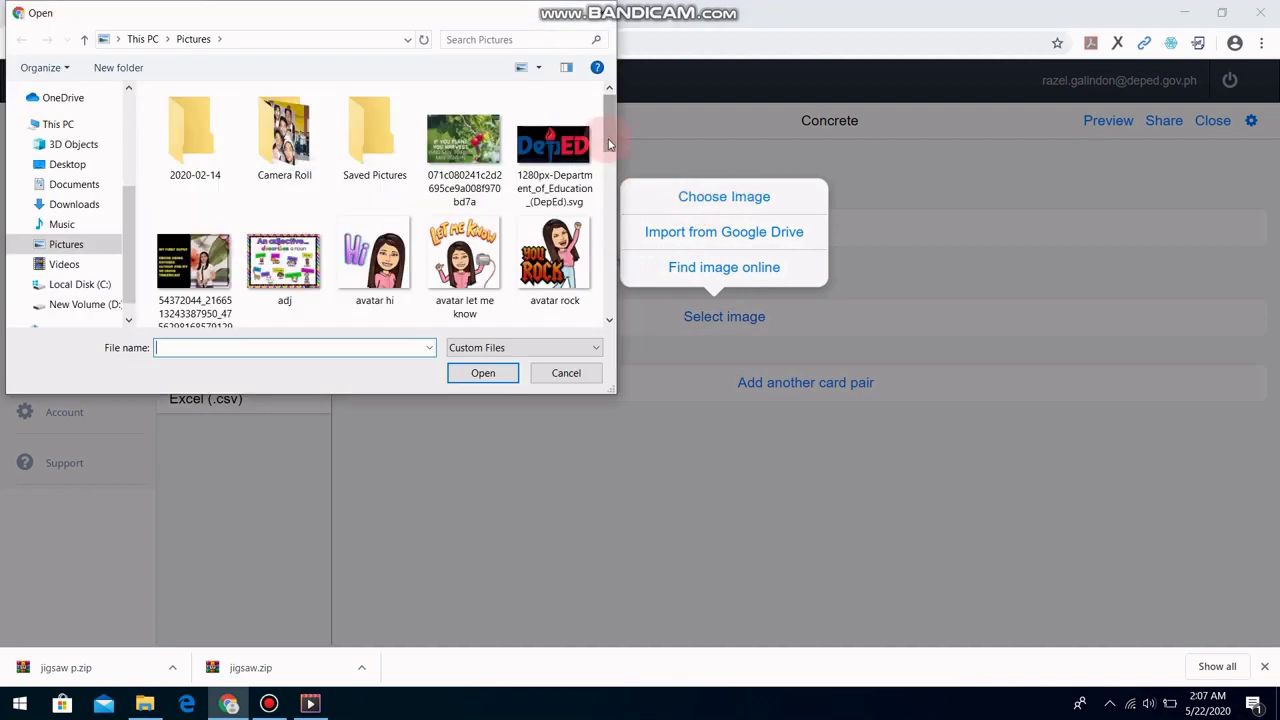
scroll(600, 150, down, 3)
click(463, 236)
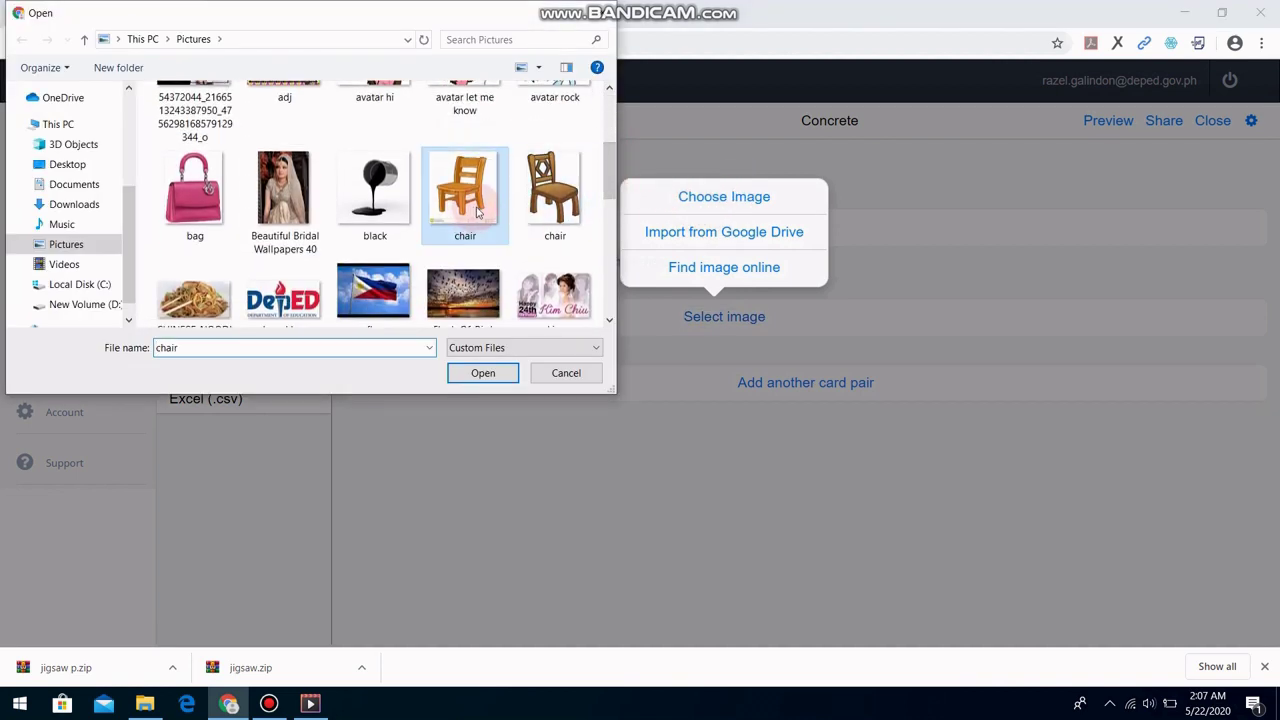
click(485, 373)
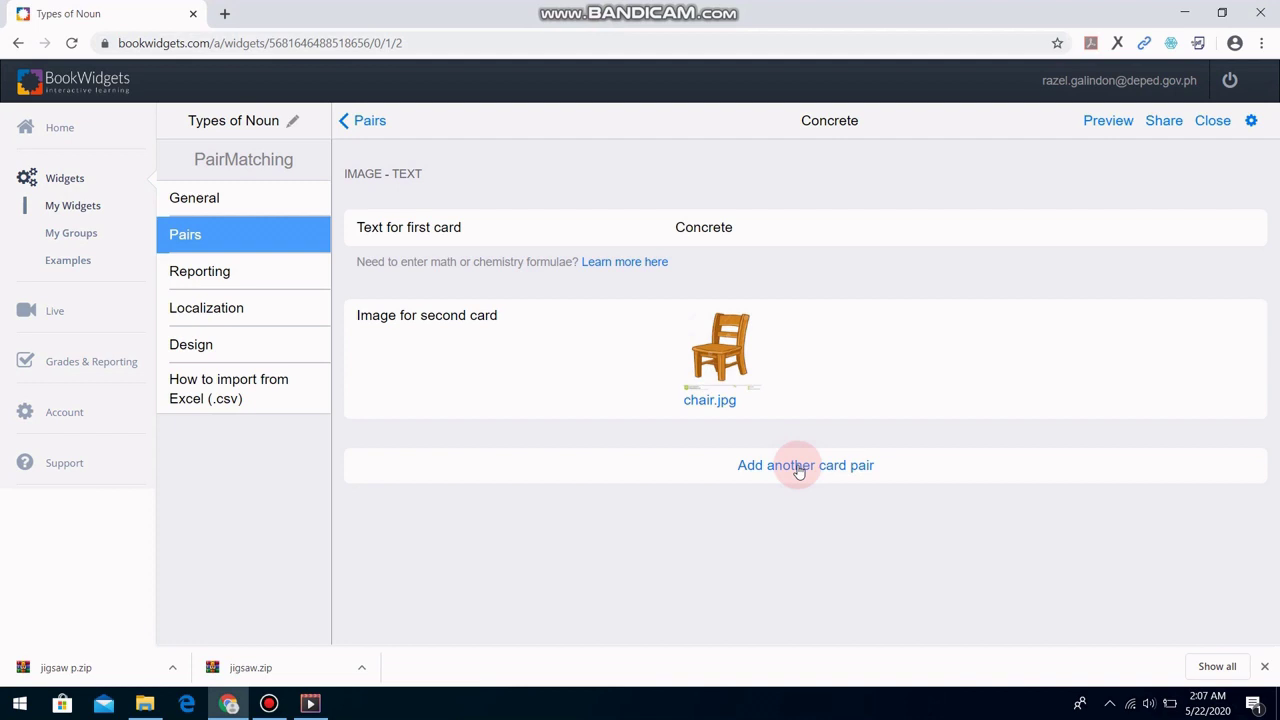
Add another Image - Text card pair with the text "Abstract" and the "love" image.
click(799, 470)
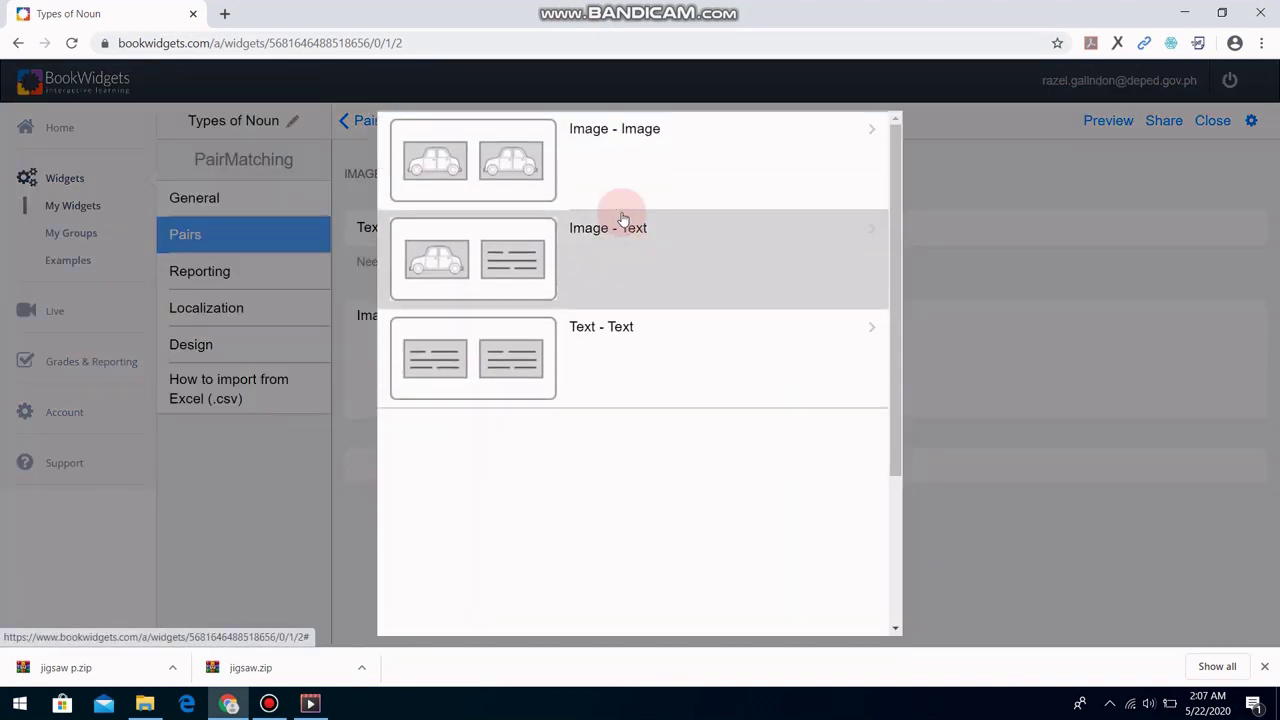
click(621, 217)
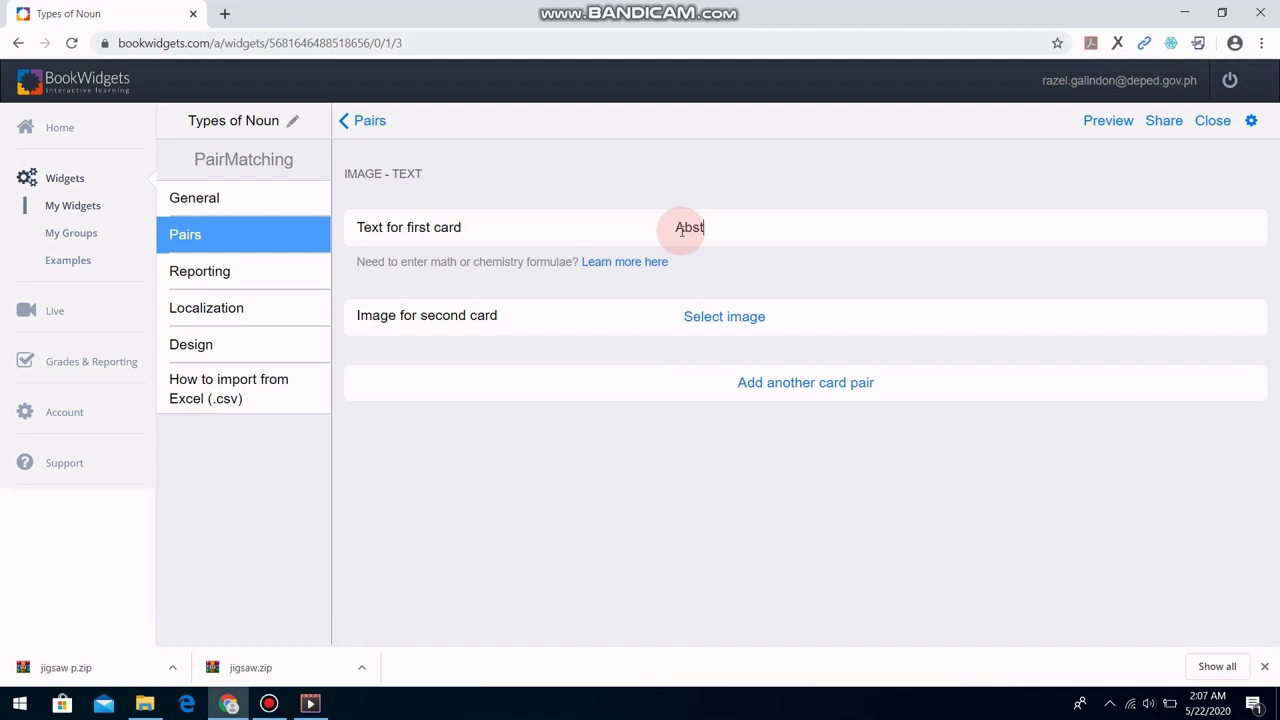
text(ract)
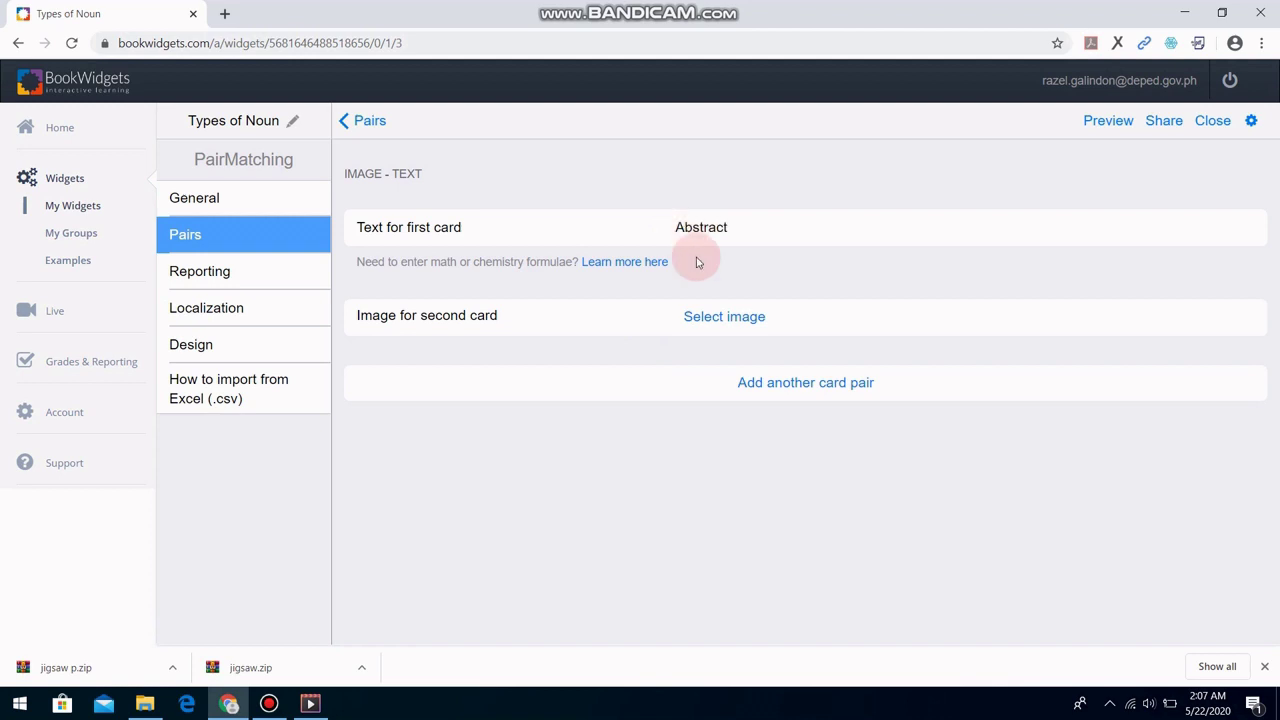
click(752, 318)
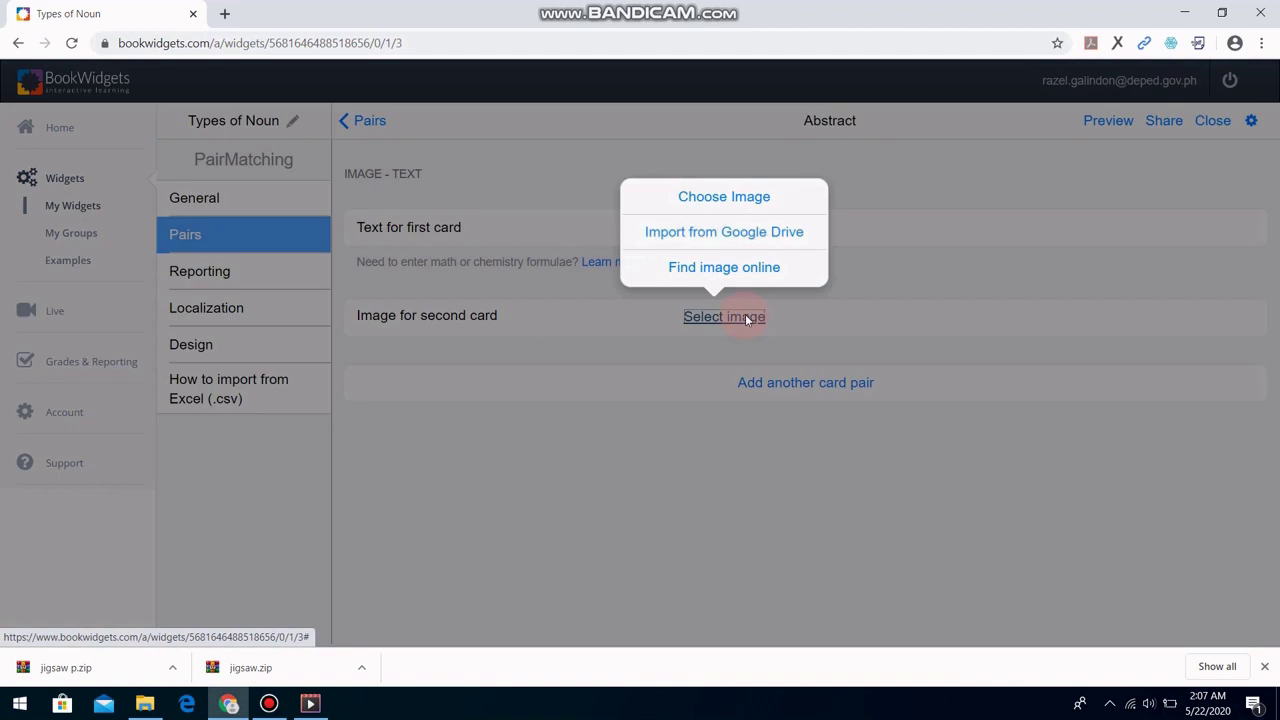
click(744, 198)
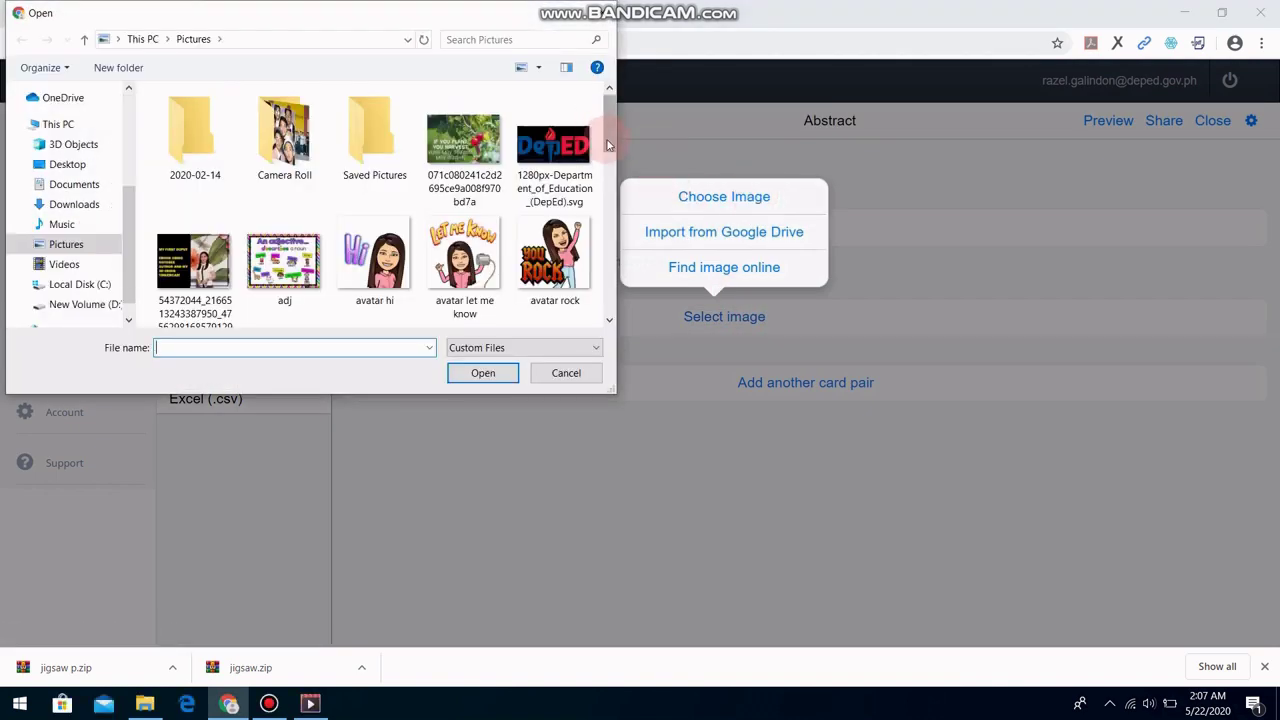
drag(609, 145, 608, 258)
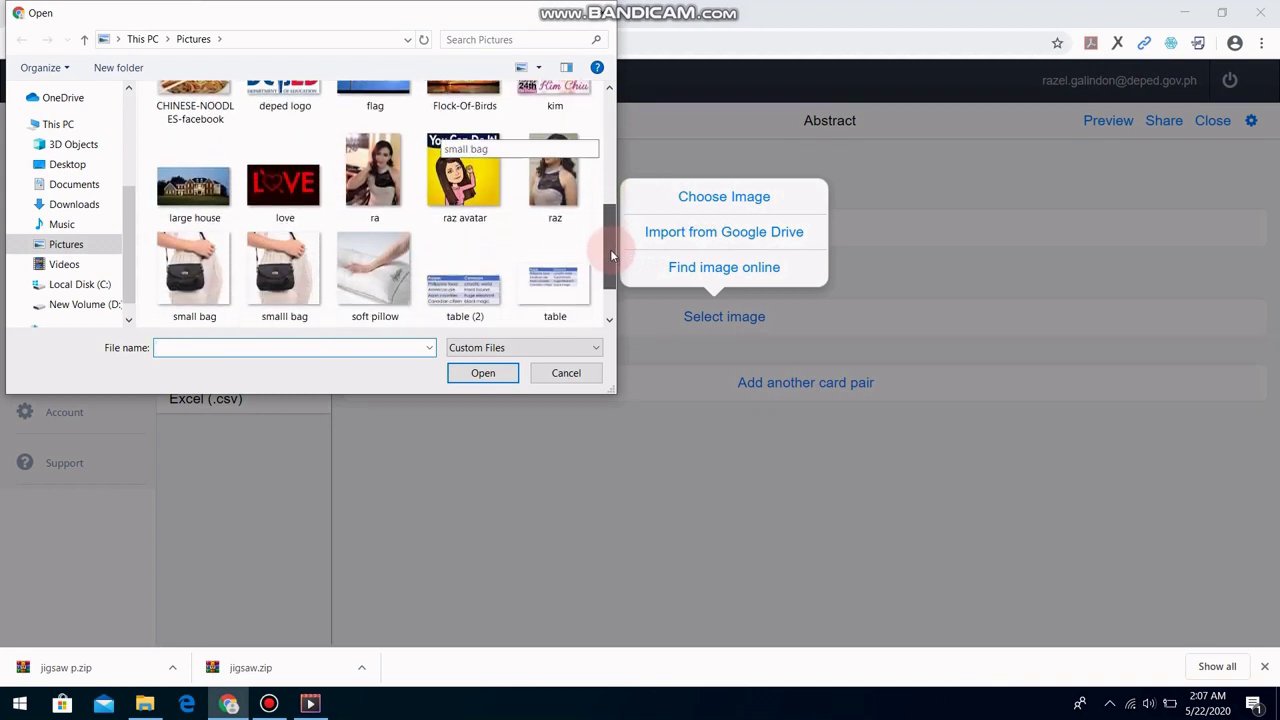
click(290, 185)
click(483, 372)
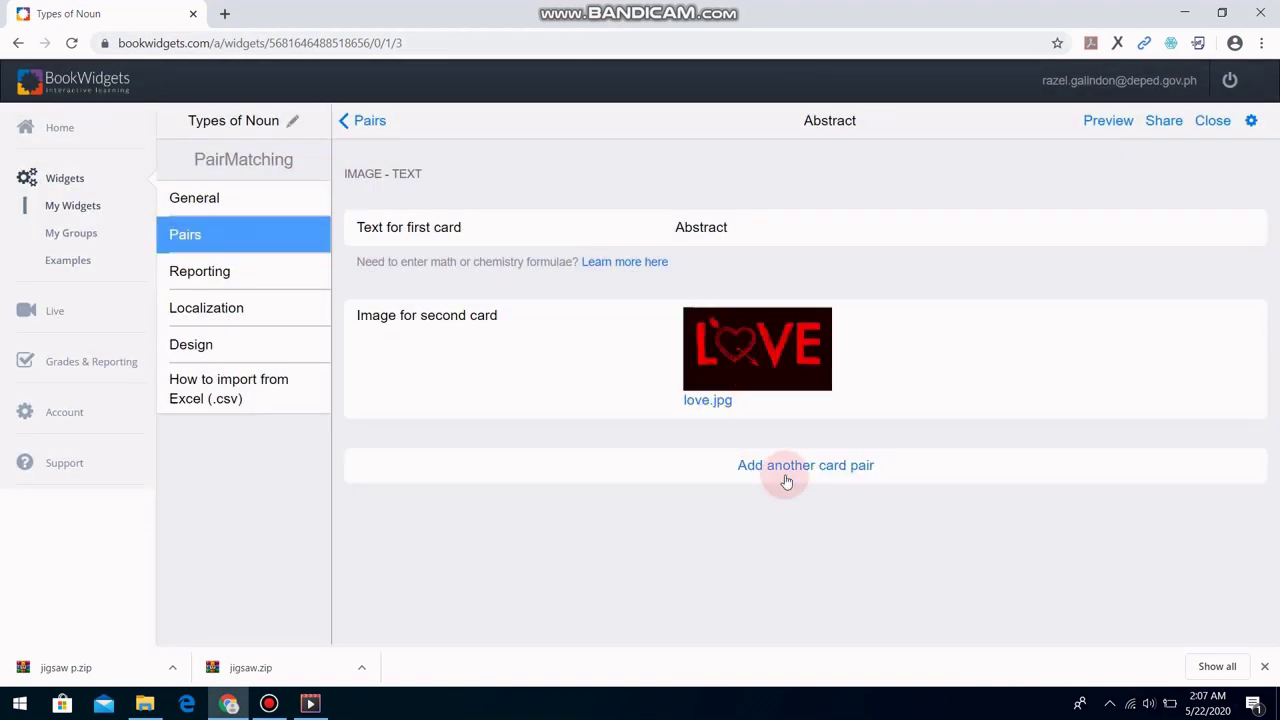
Add another Image - Text card pair with the text "Mass" and the "Water" image.
click(786, 467)
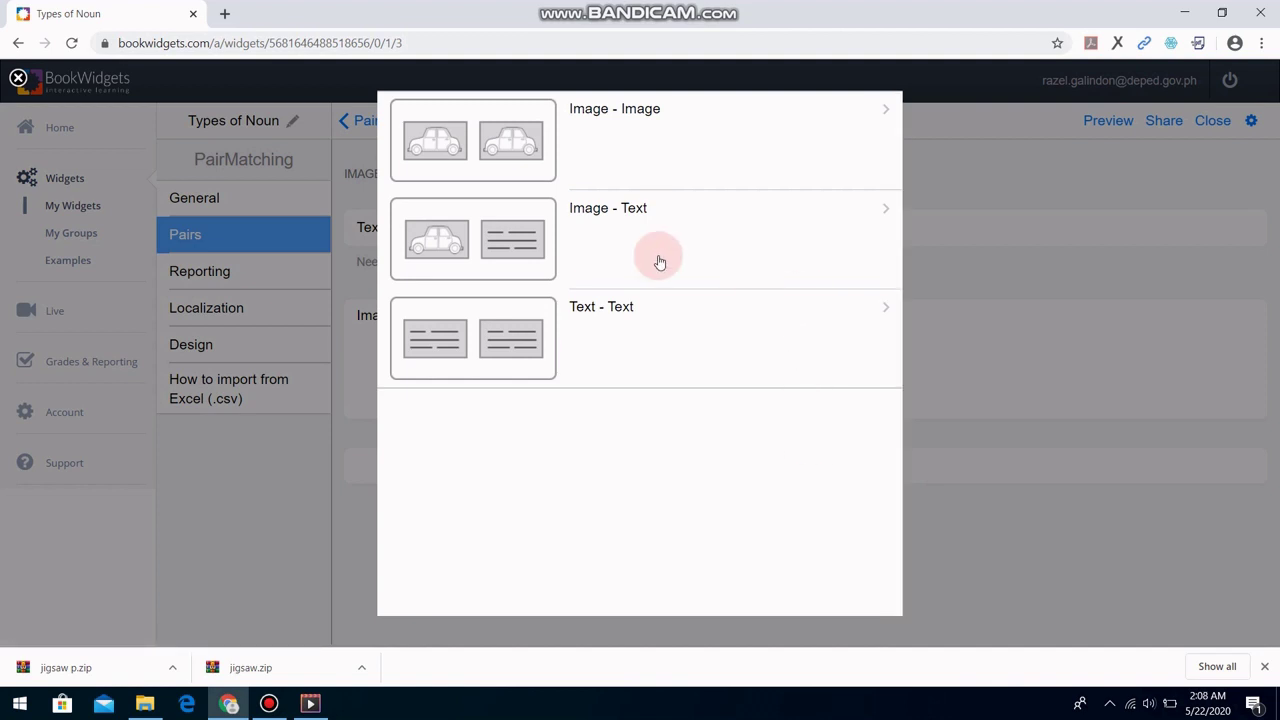
click(620, 209)
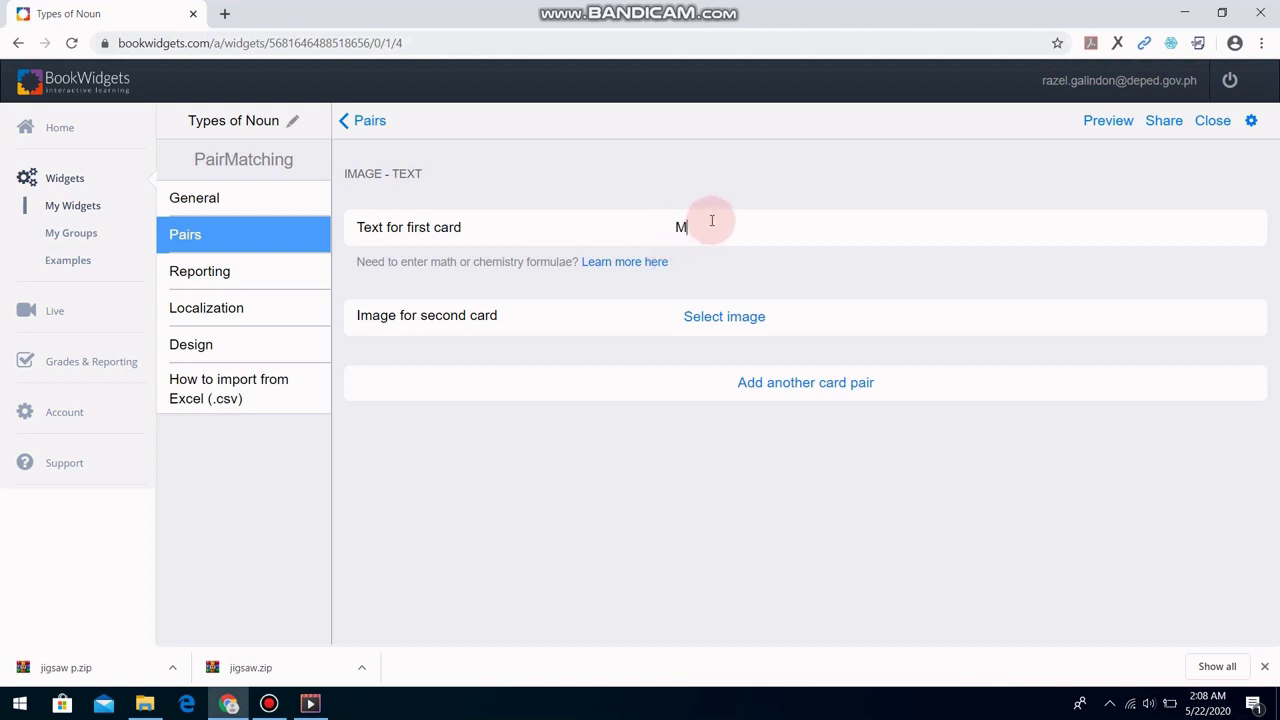
click(724, 317)
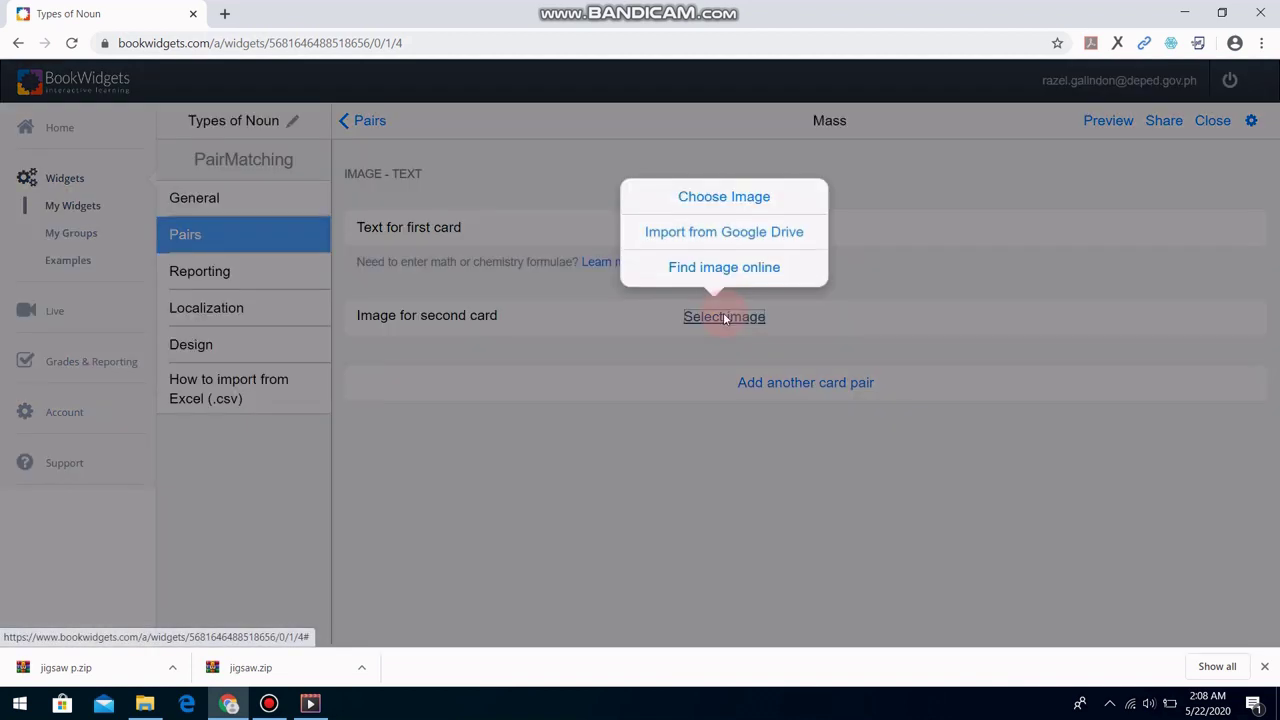
click(742, 201)
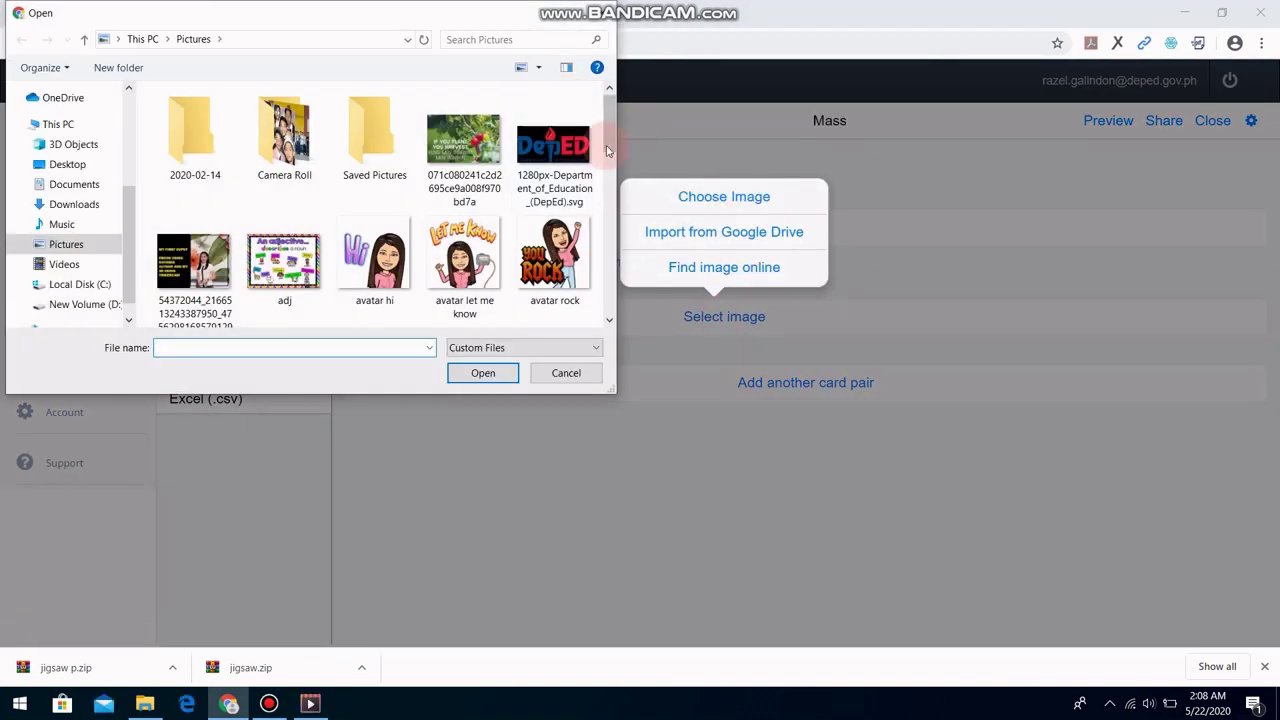
drag(607, 150, 611, 300)
click(194, 285)
click(483, 373)
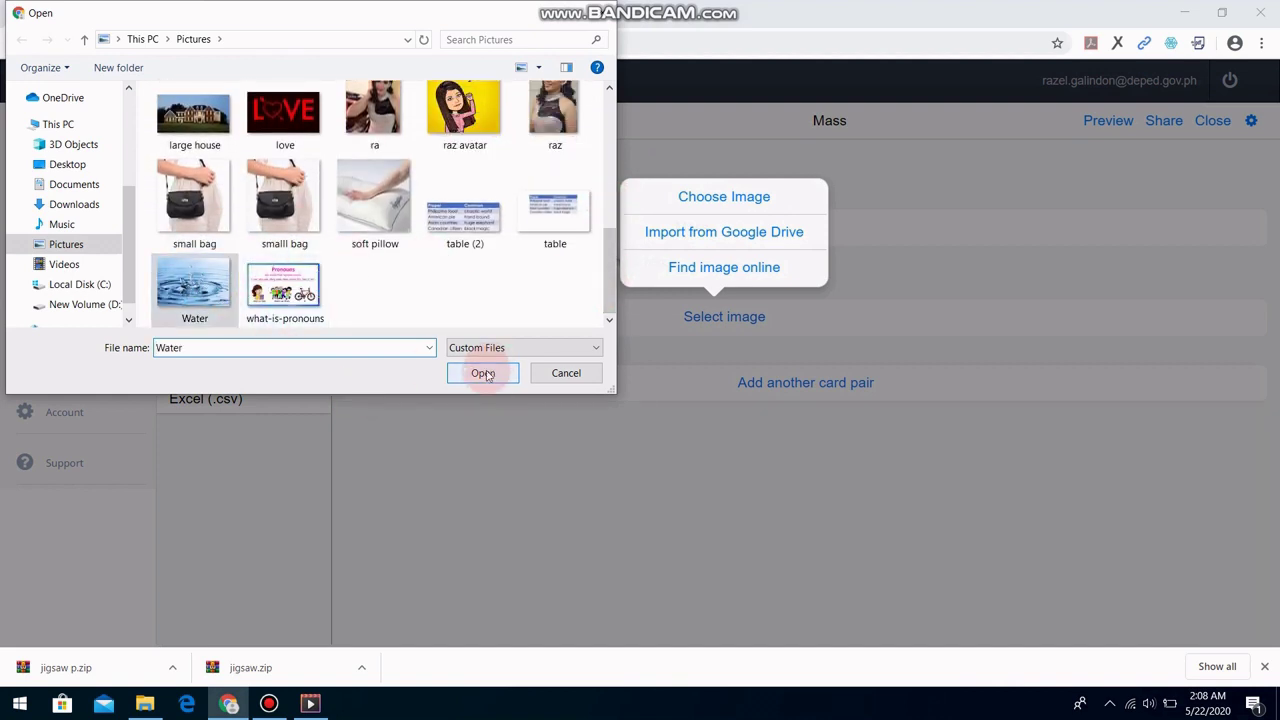
Insert the selected "Water" picture into the Mass card pair and set the "avatar rock" picture as the widget's cover image.
click(486, 375)
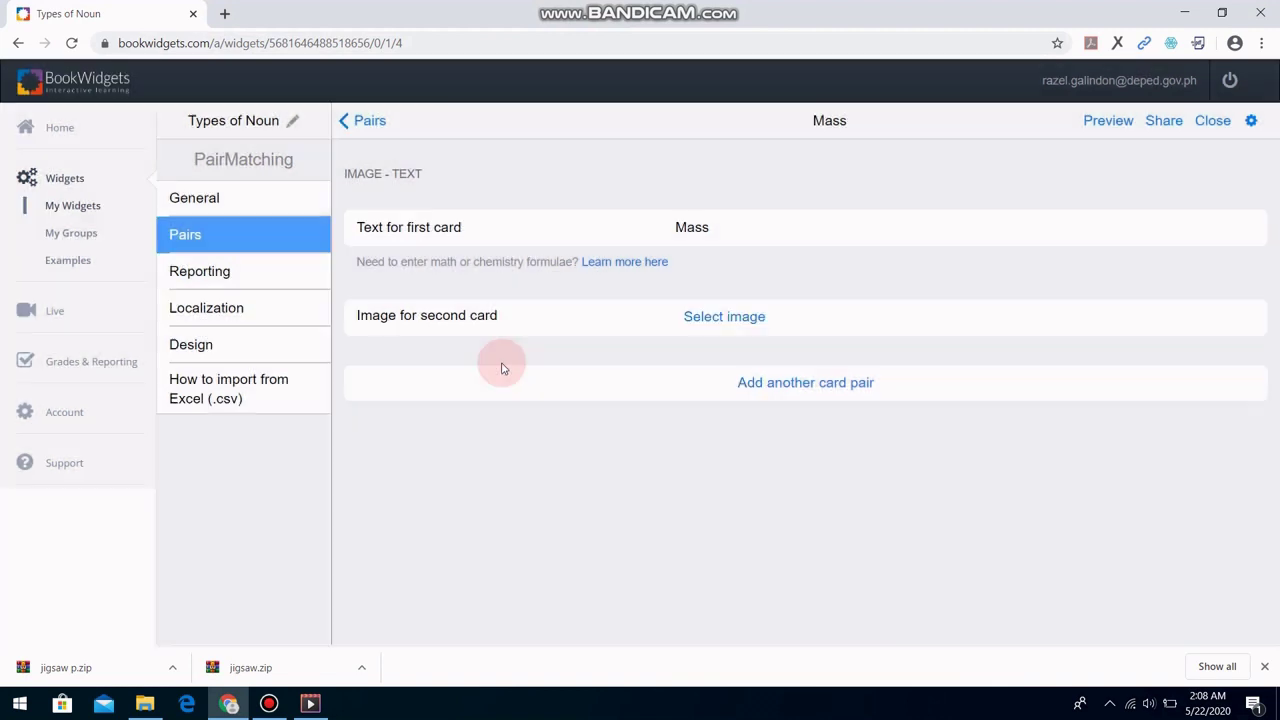
click(218, 311)
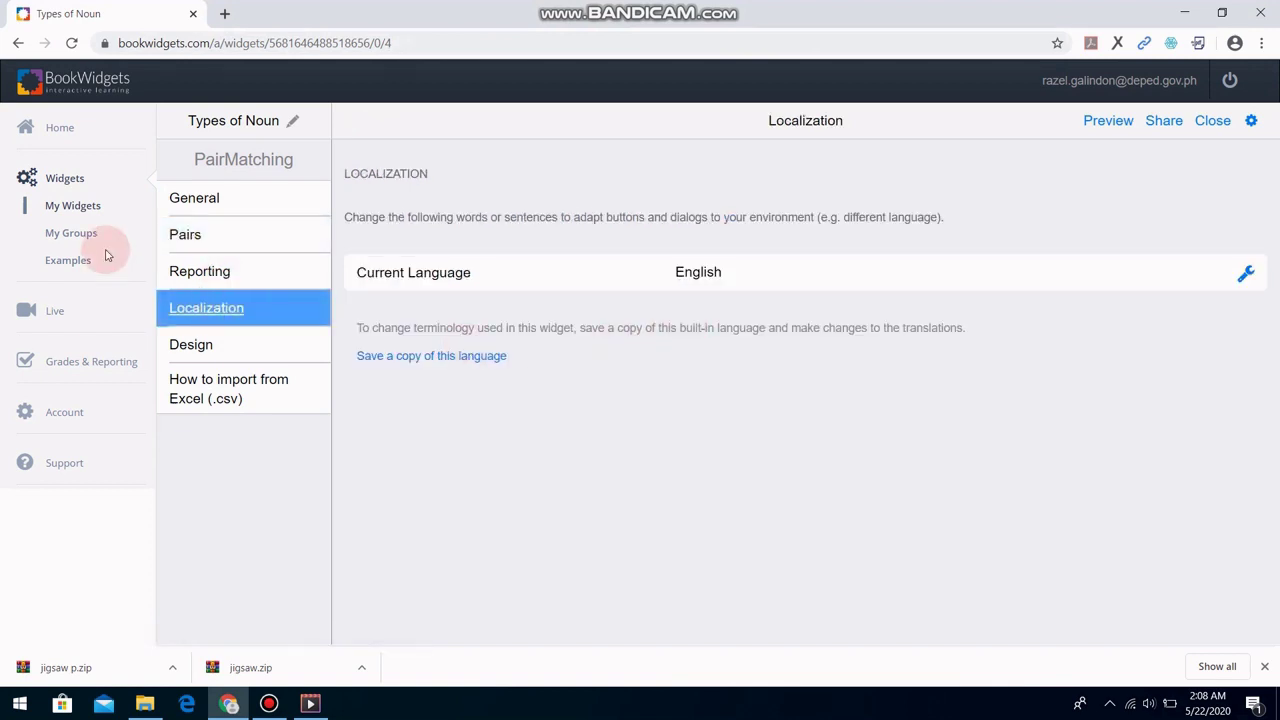
click(192, 347)
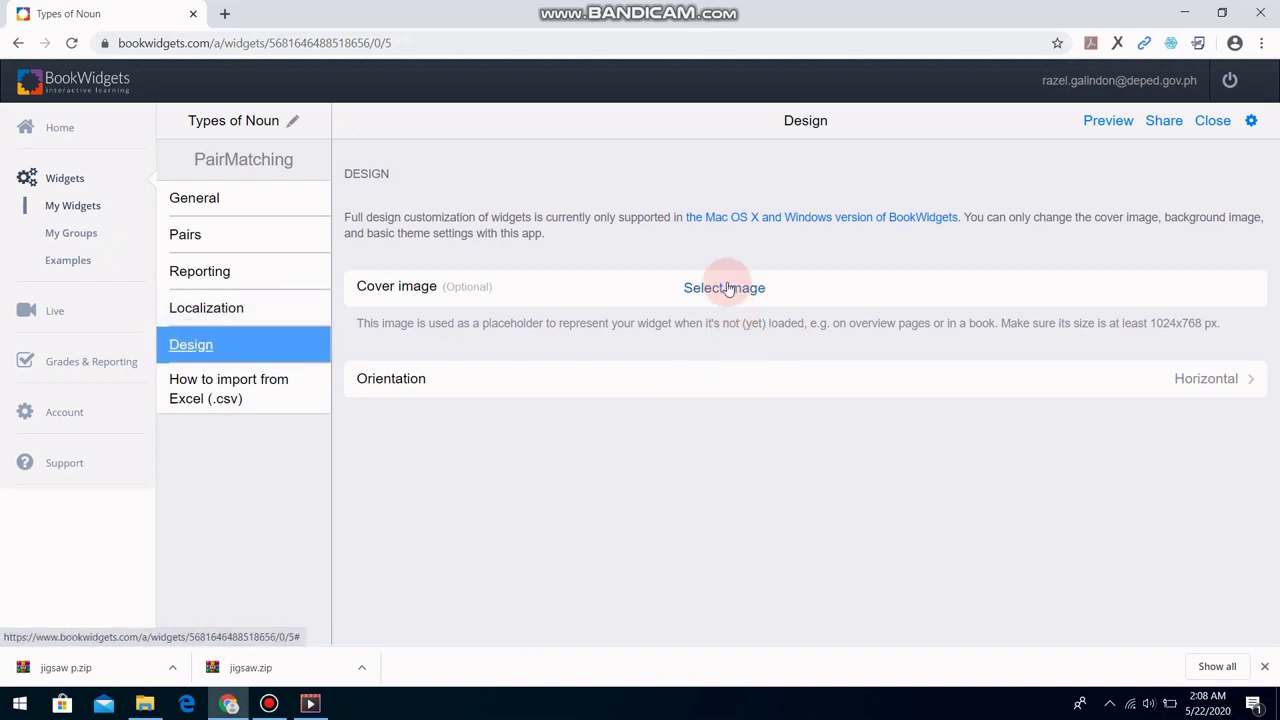
click(731, 288)
click(737, 167)
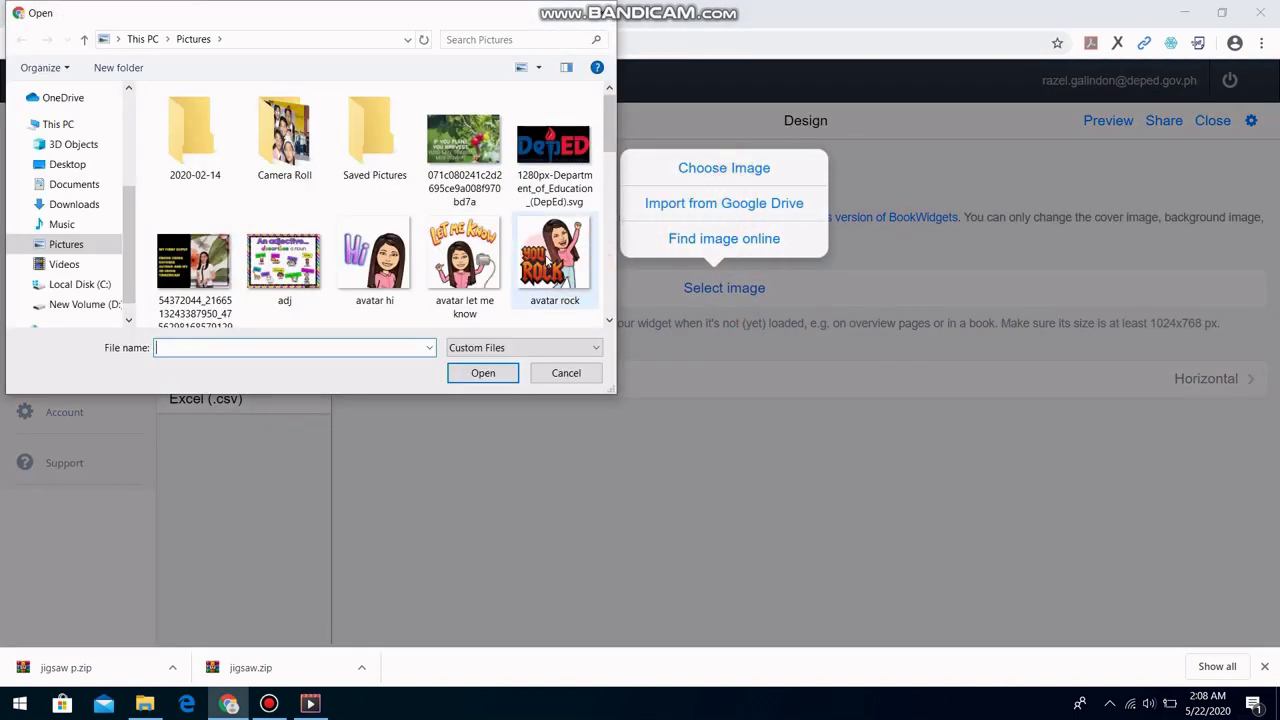
click(550, 260)
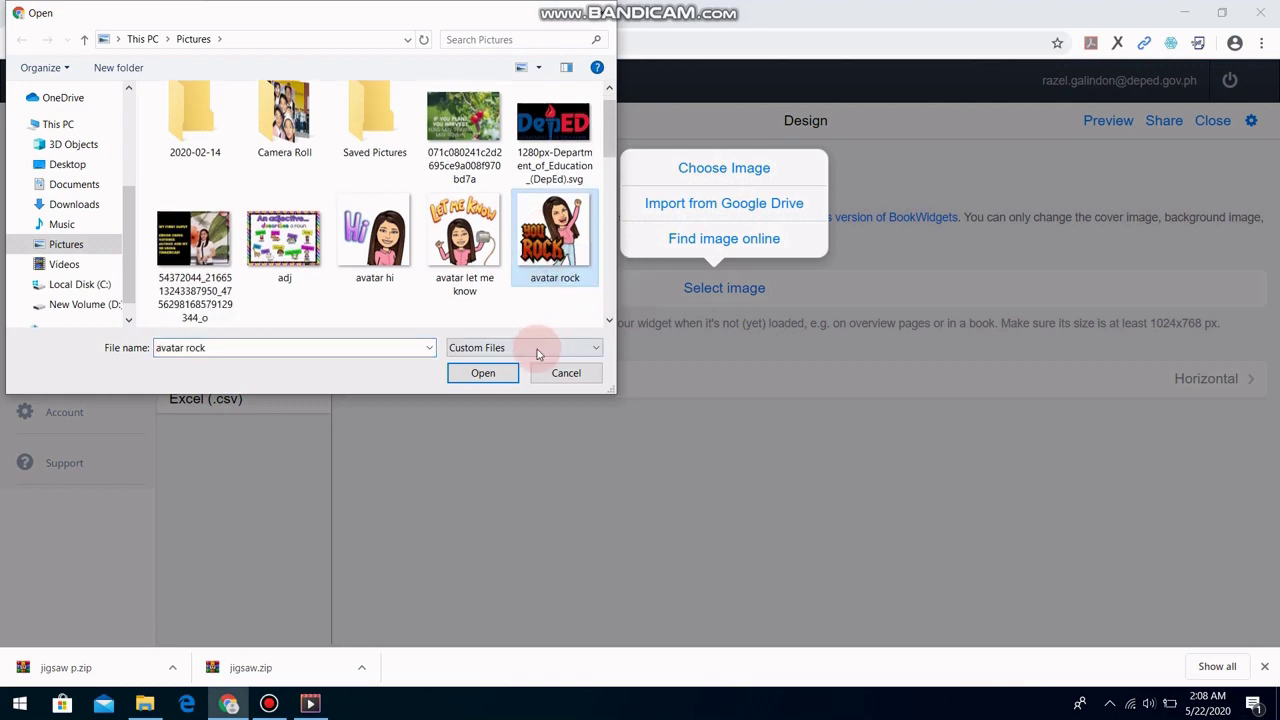
click(484, 373)
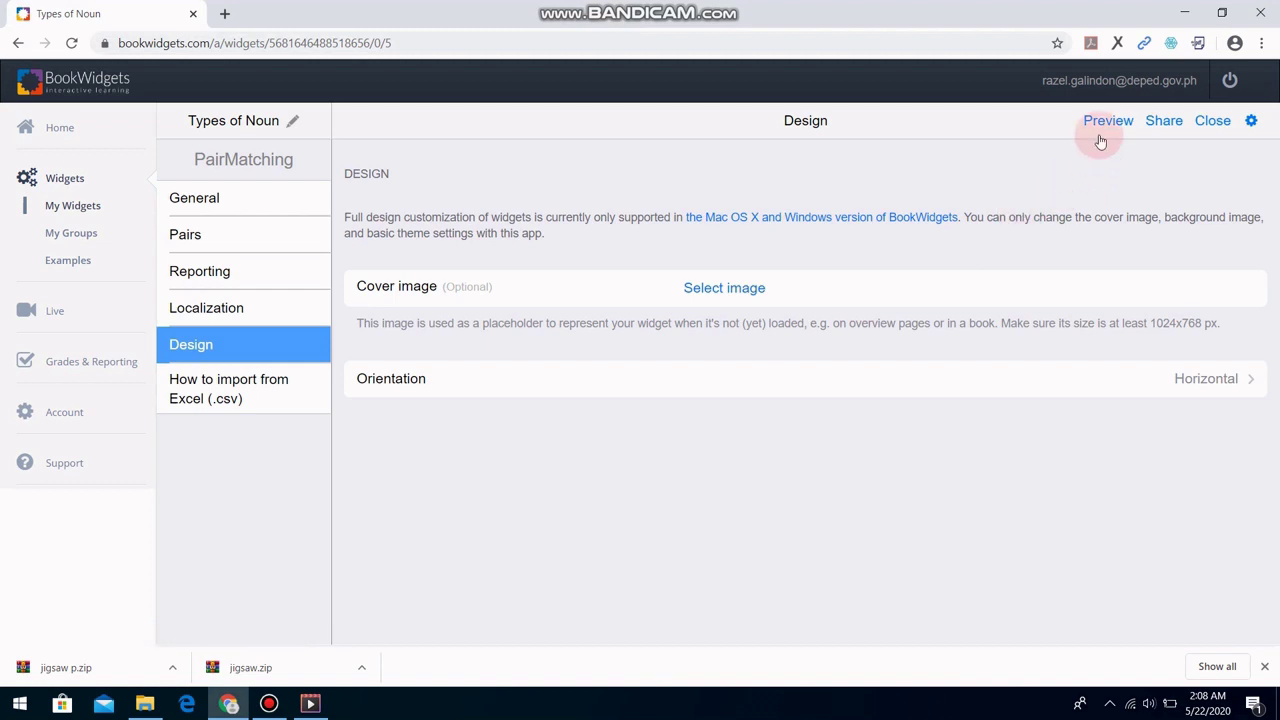
Preview the game and match each picture with Proper, Concrete, Abstract, Mass and Common, then return to the editor.
click(1103, 127)
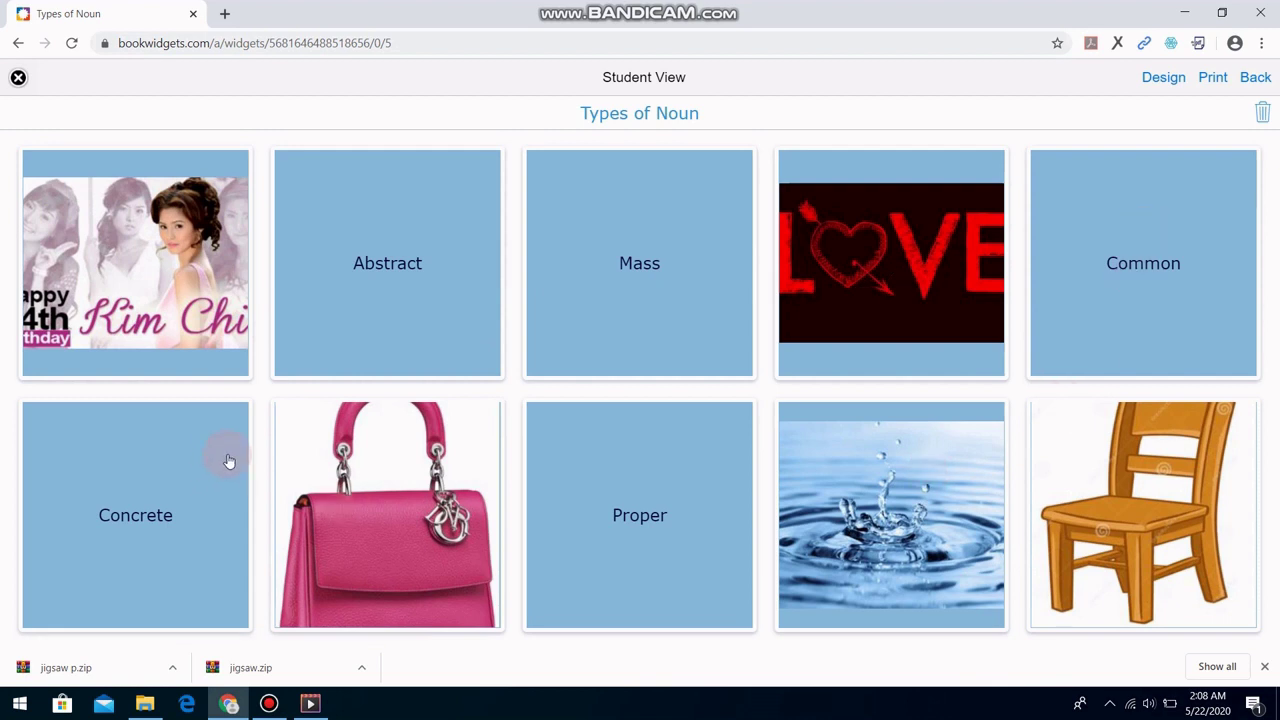
click(183, 289)
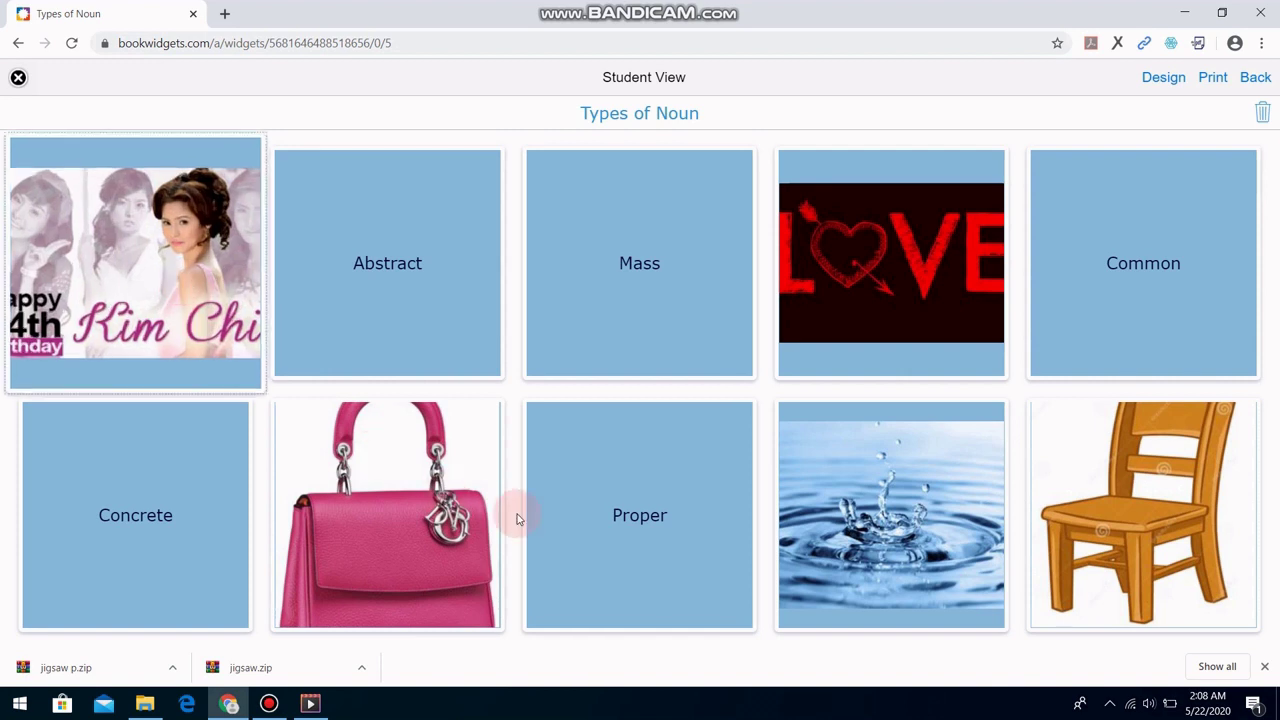
click(651, 518)
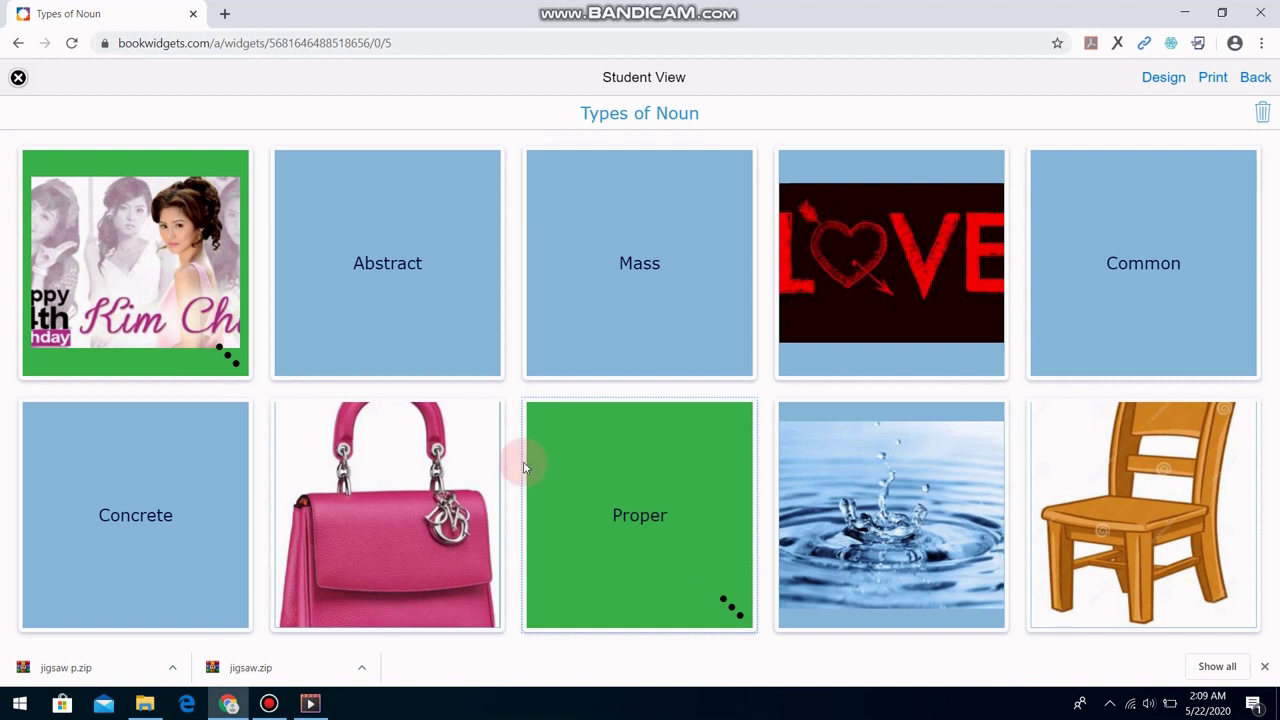
click(1170, 511)
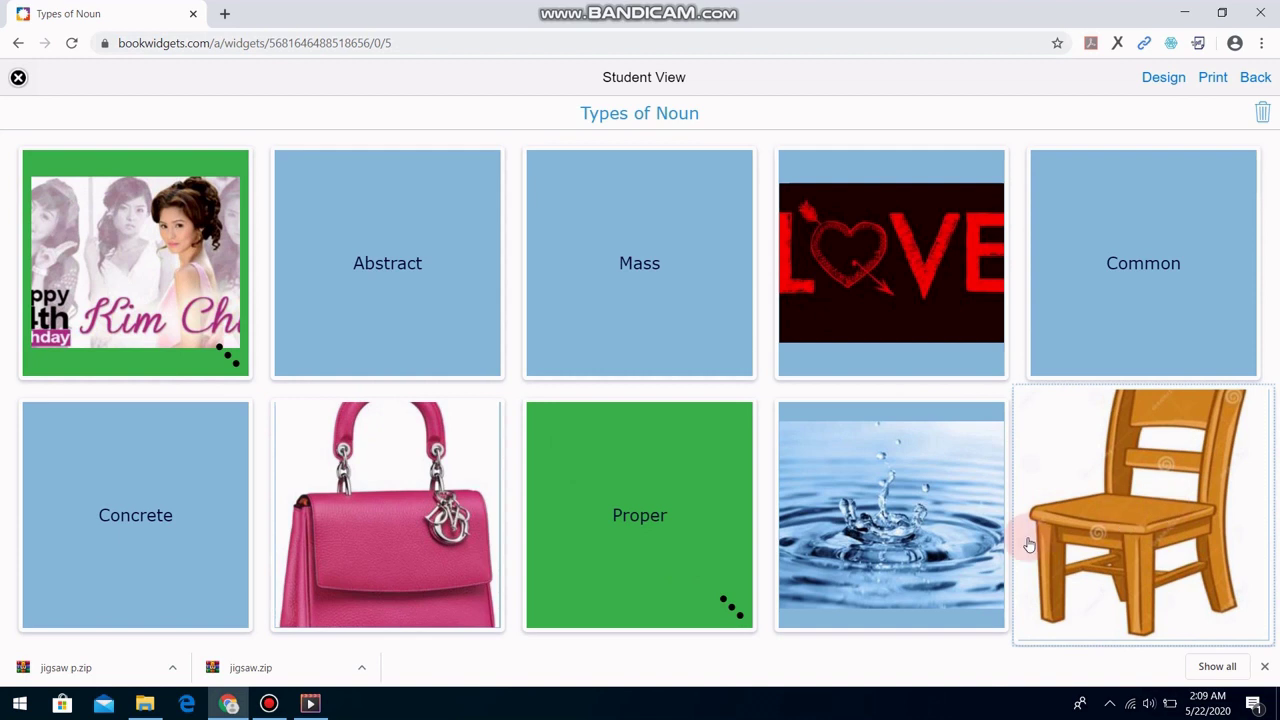
click(196, 525)
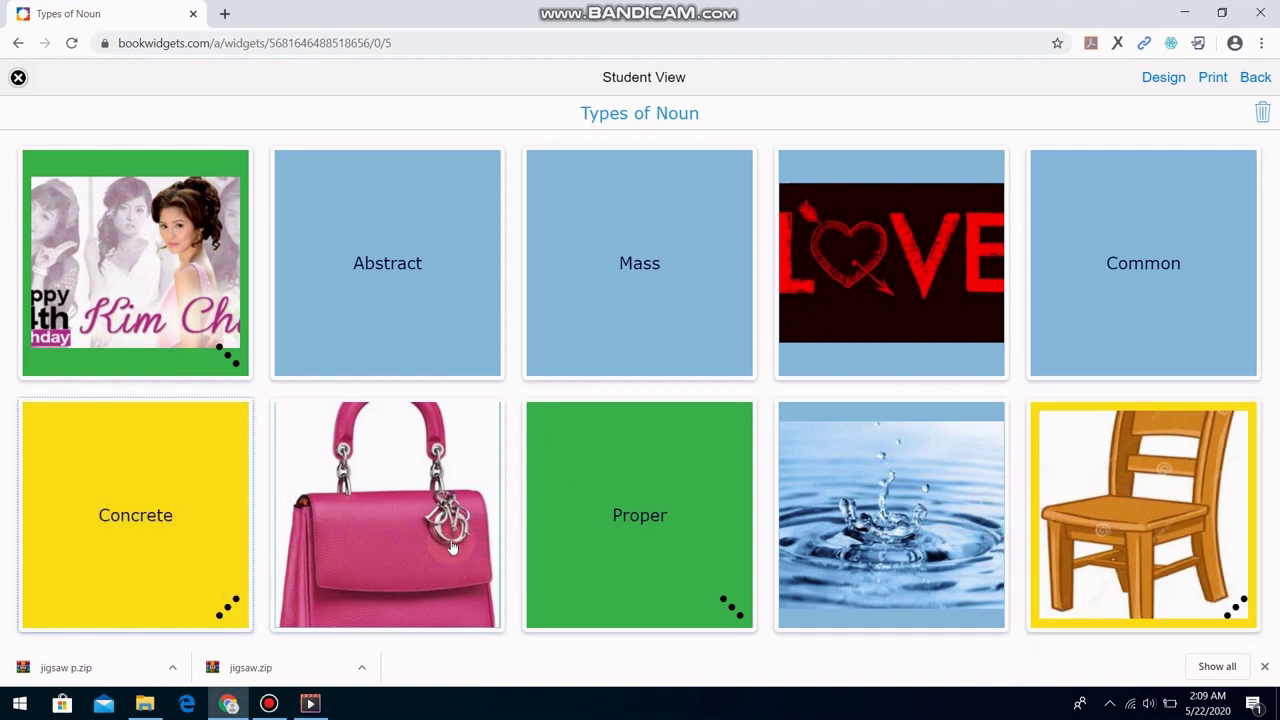
click(914, 283)
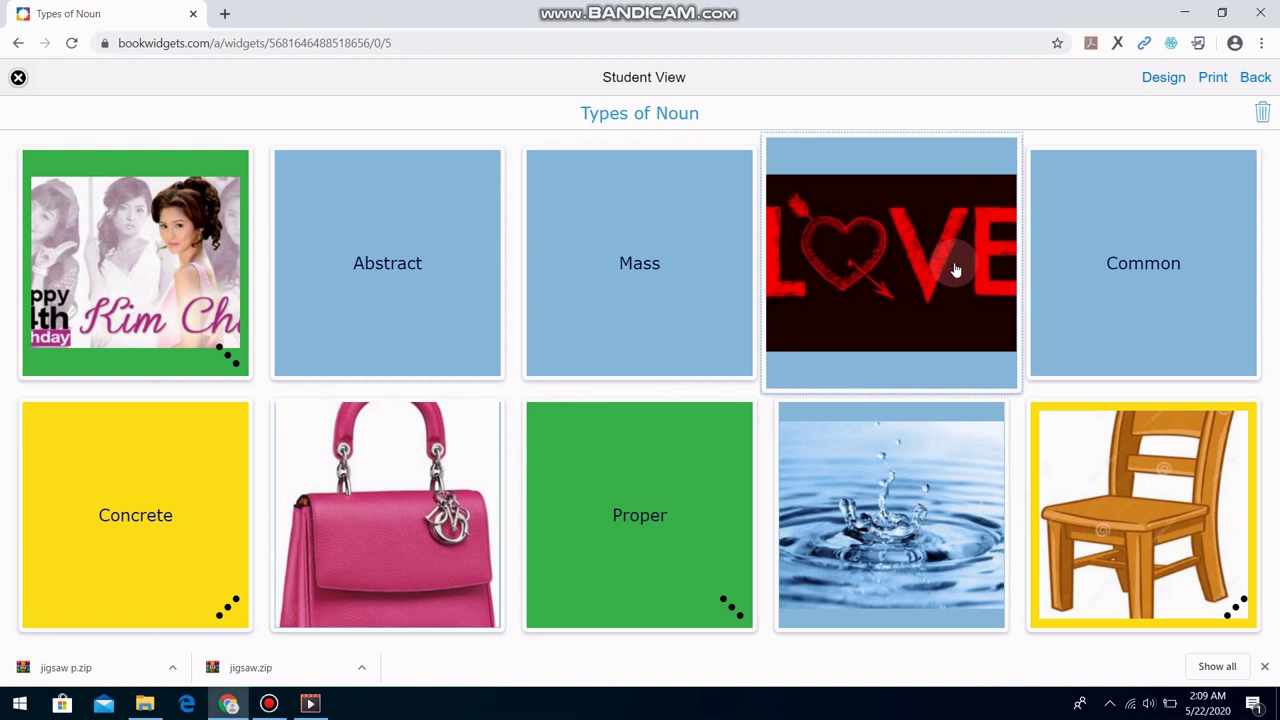
click(387, 284)
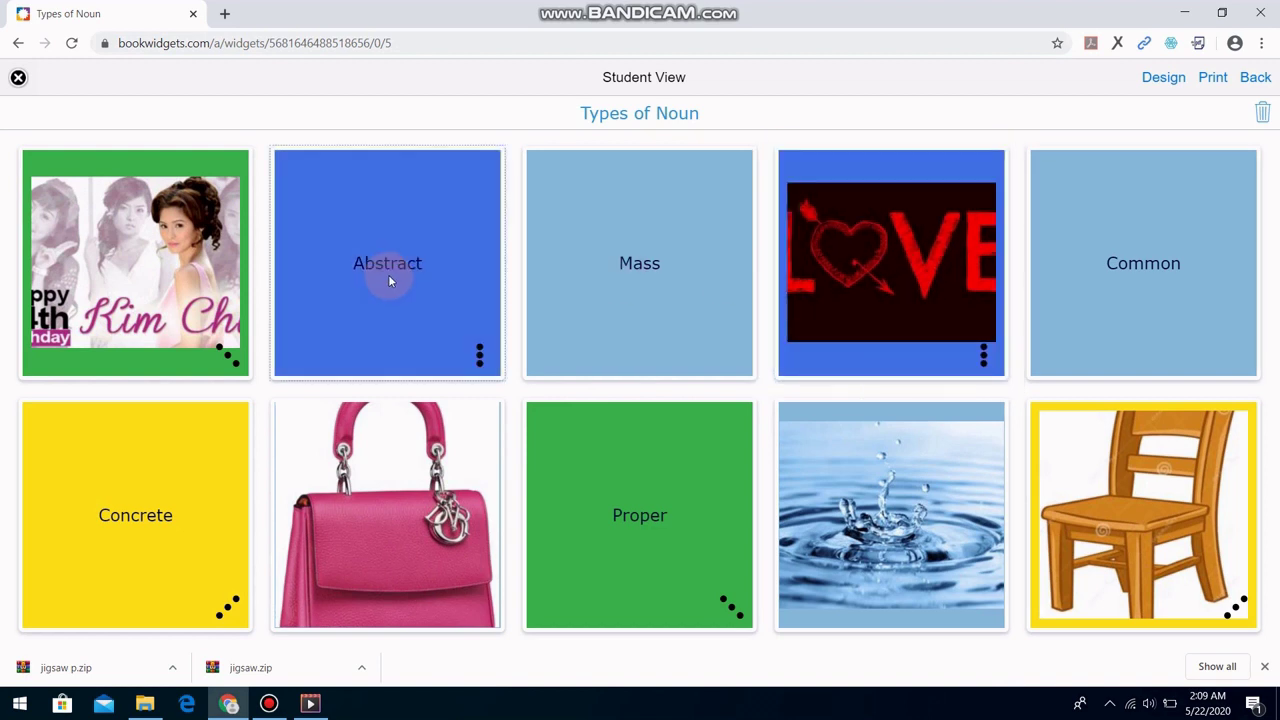
click(871, 494)
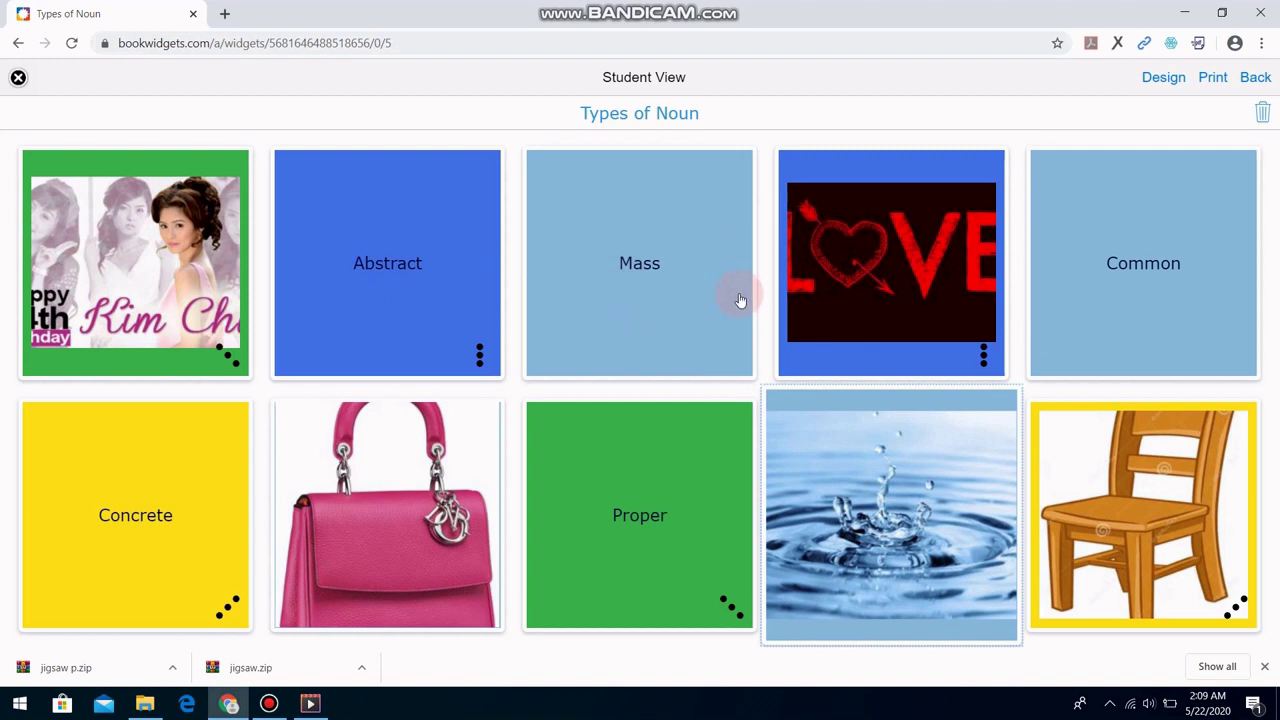
click(655, 262)
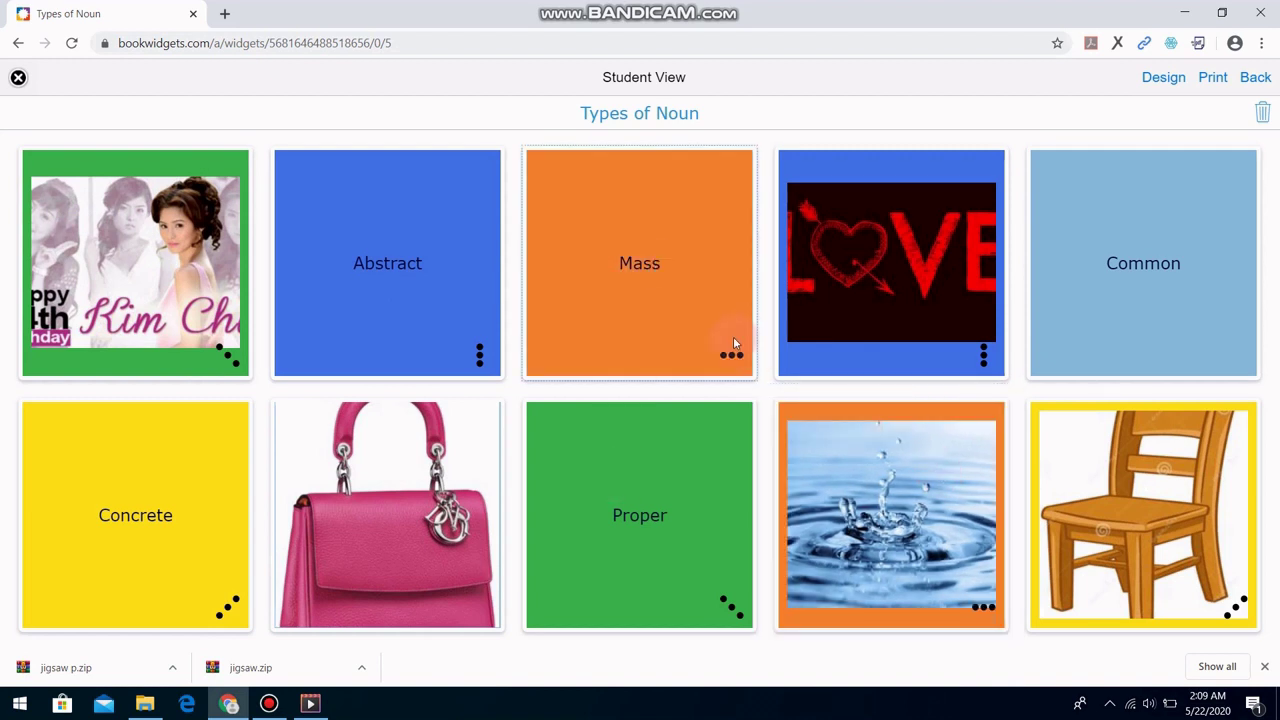
click(430, 540)
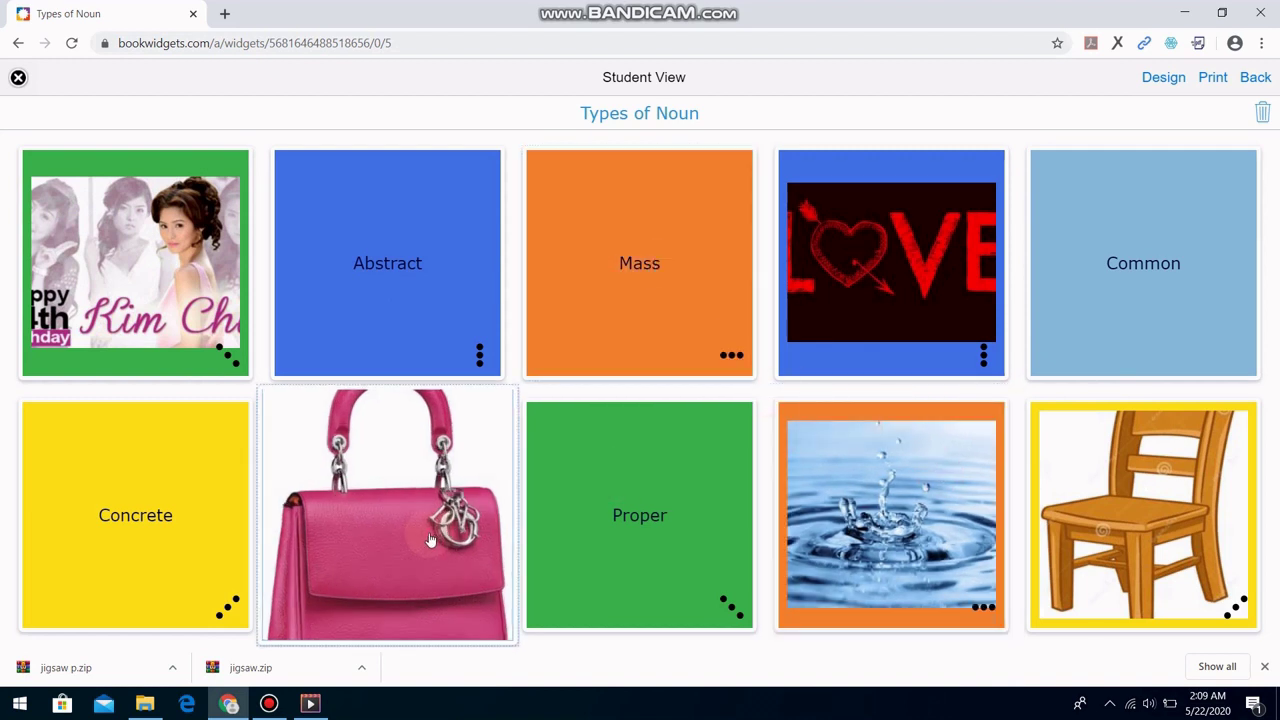
click(1161, 277)
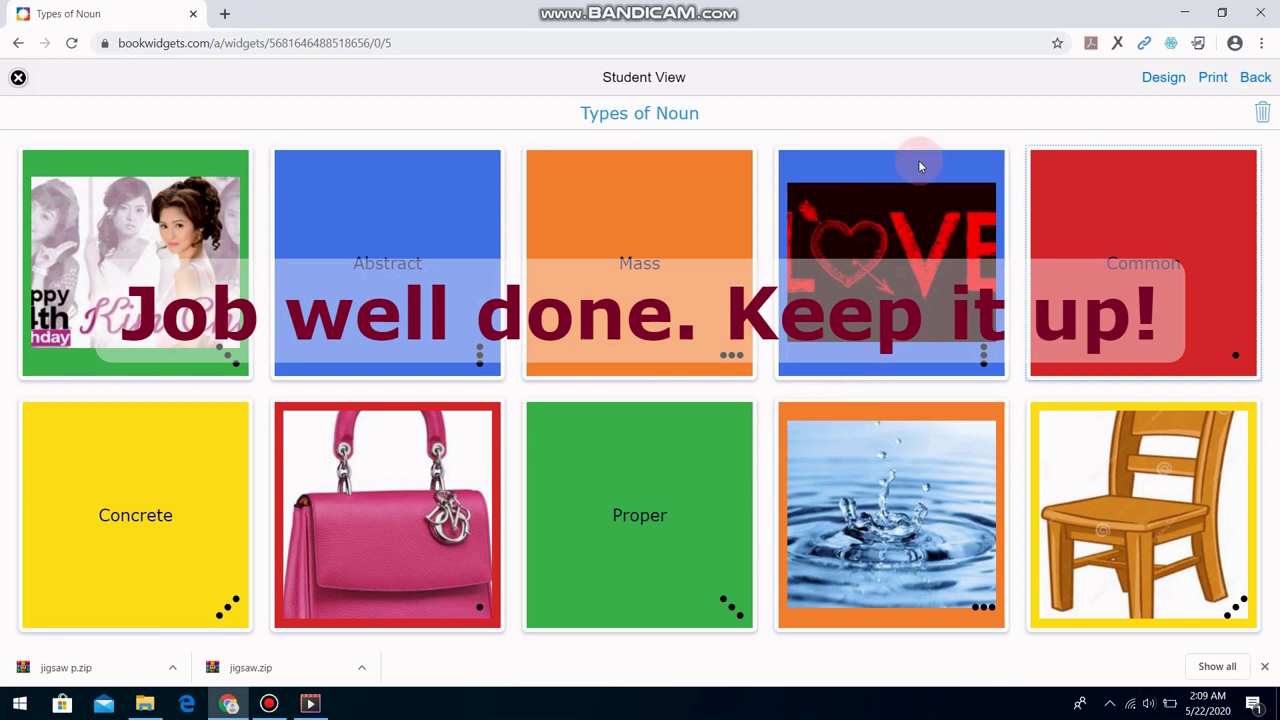
click(1253, 79)
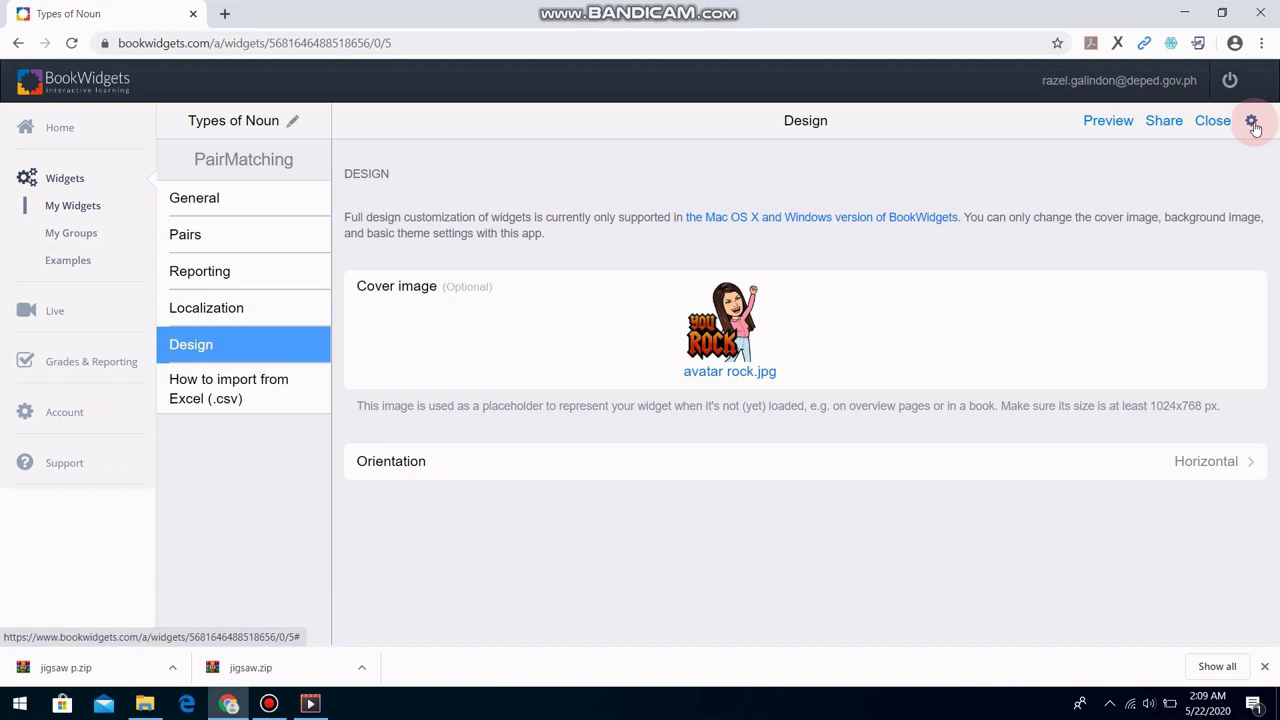
Share the "Types of Noun" PairMatching widget.
click(1252, 124)
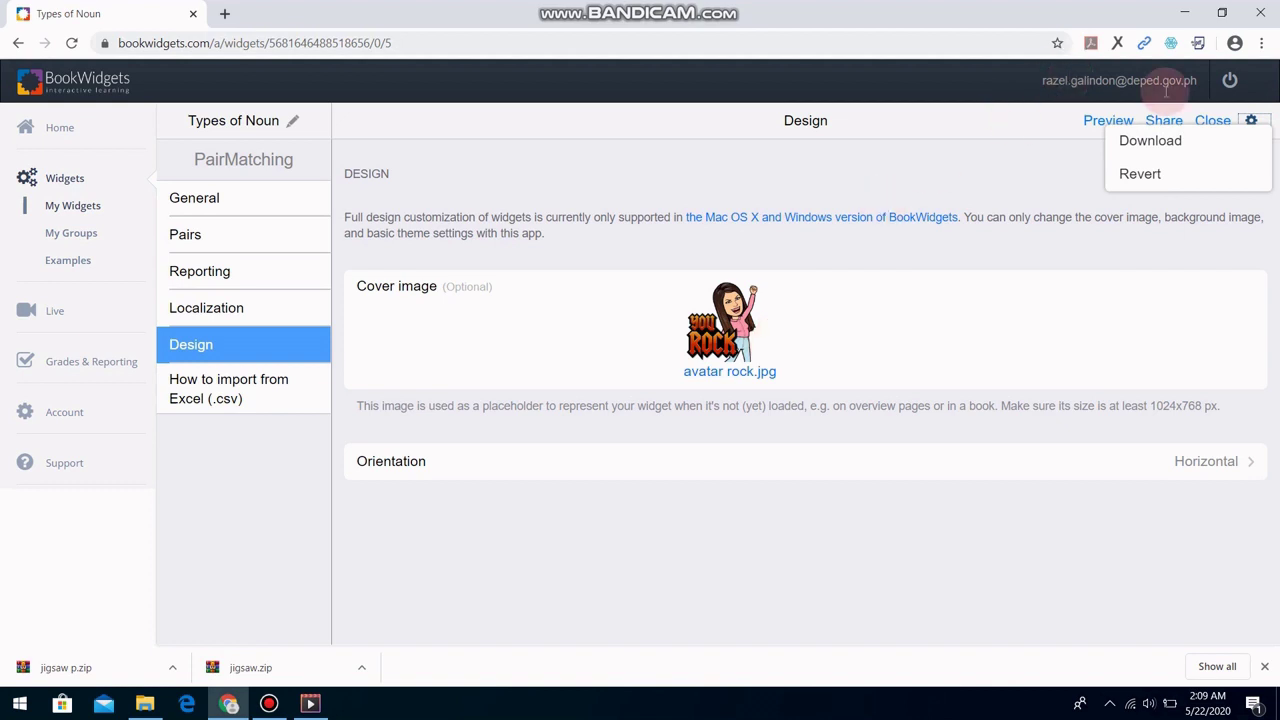
click(1072, 156)
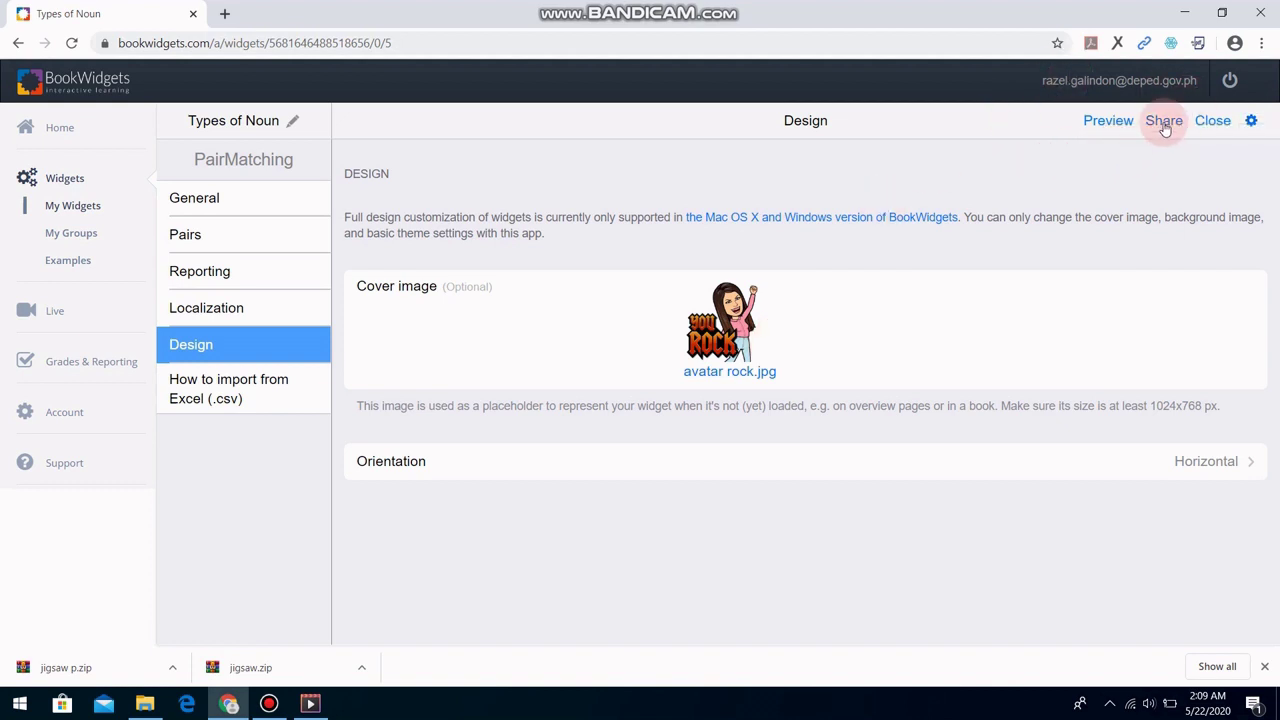
click(1163, 122)
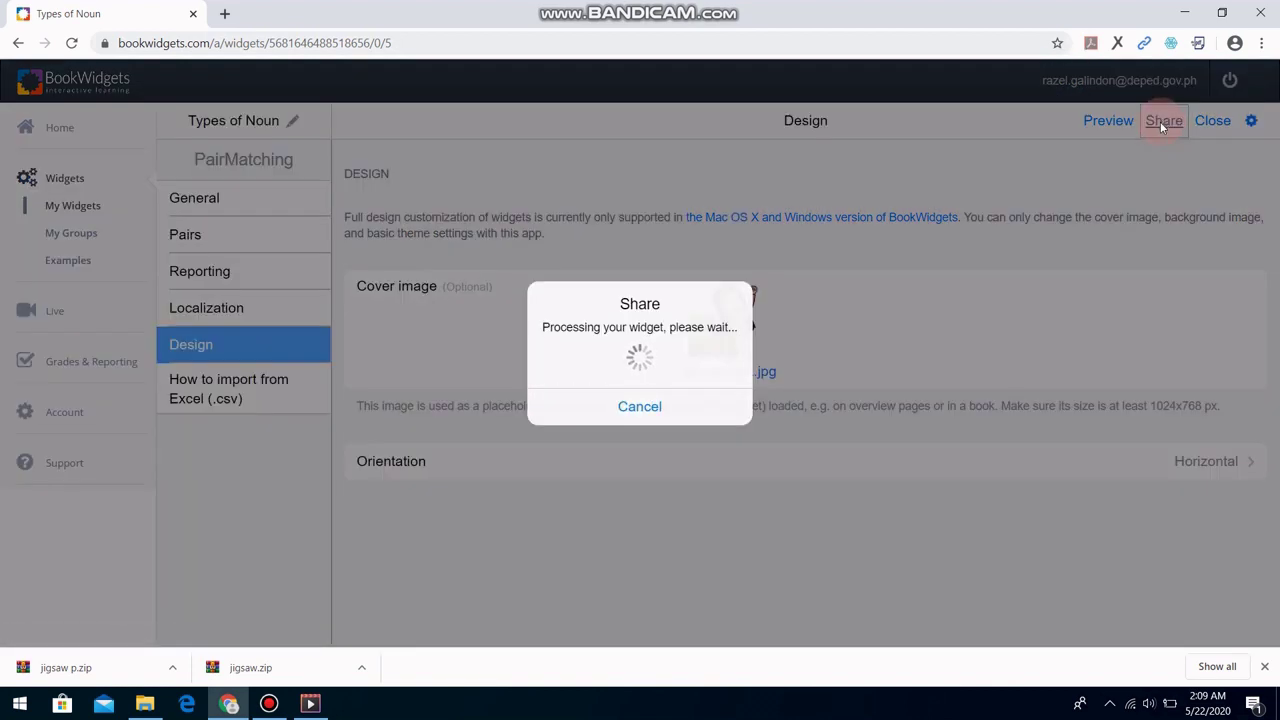